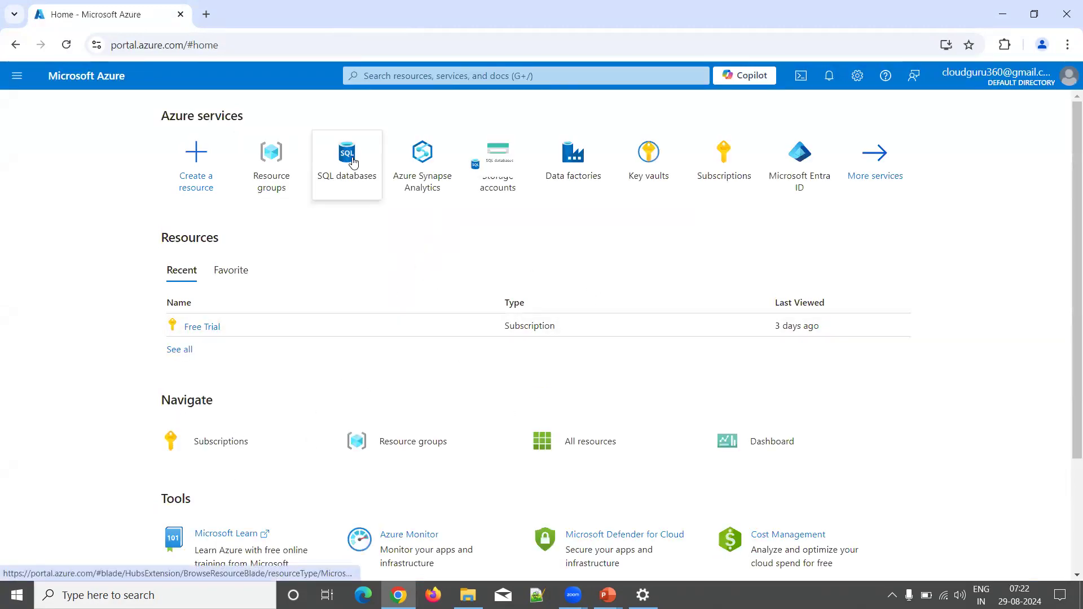
Step: Go to the SQL databases page from the Azure services on the home page
{"action": "mouse_move", "coordinate": [353, 162]}
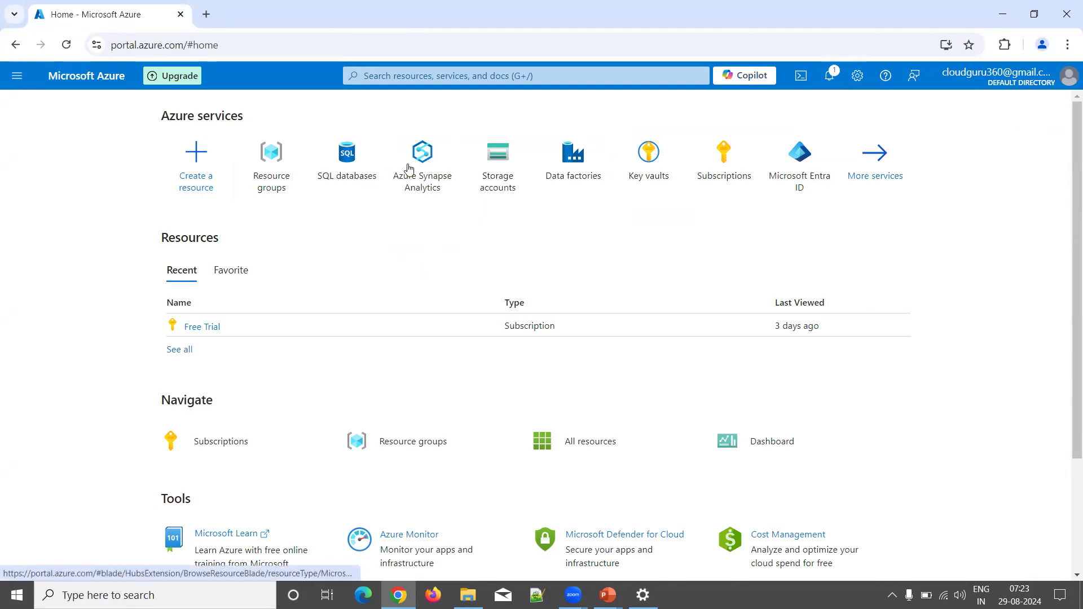
{"action": "left_click", "coordinate": [347, 158]}
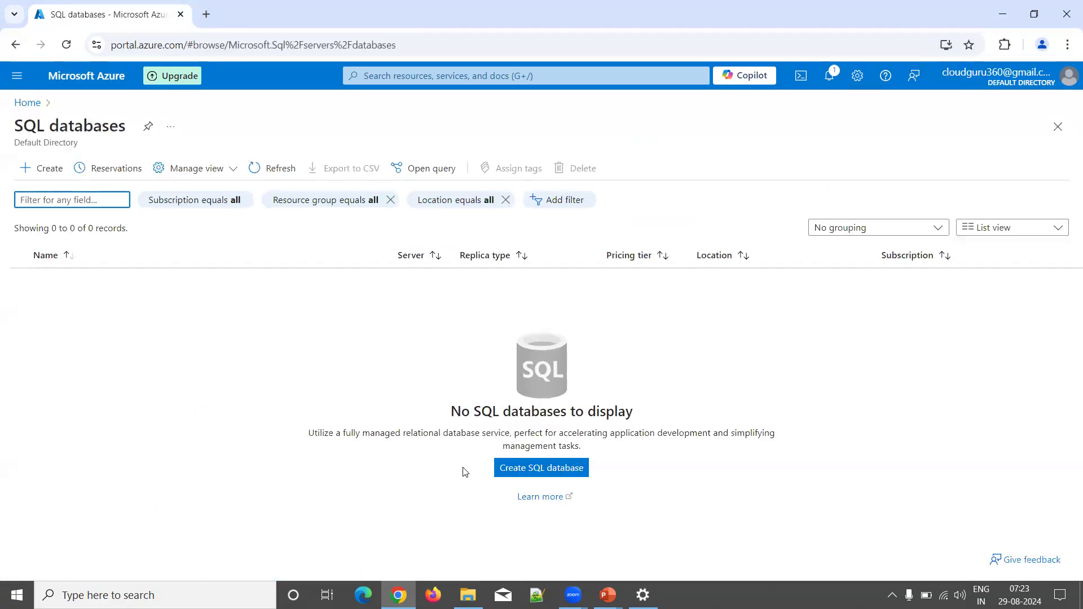
Step: Start a new SQL database and create a new resource group named RG
{"action": "left_click", "coordinate": [540, 472]}
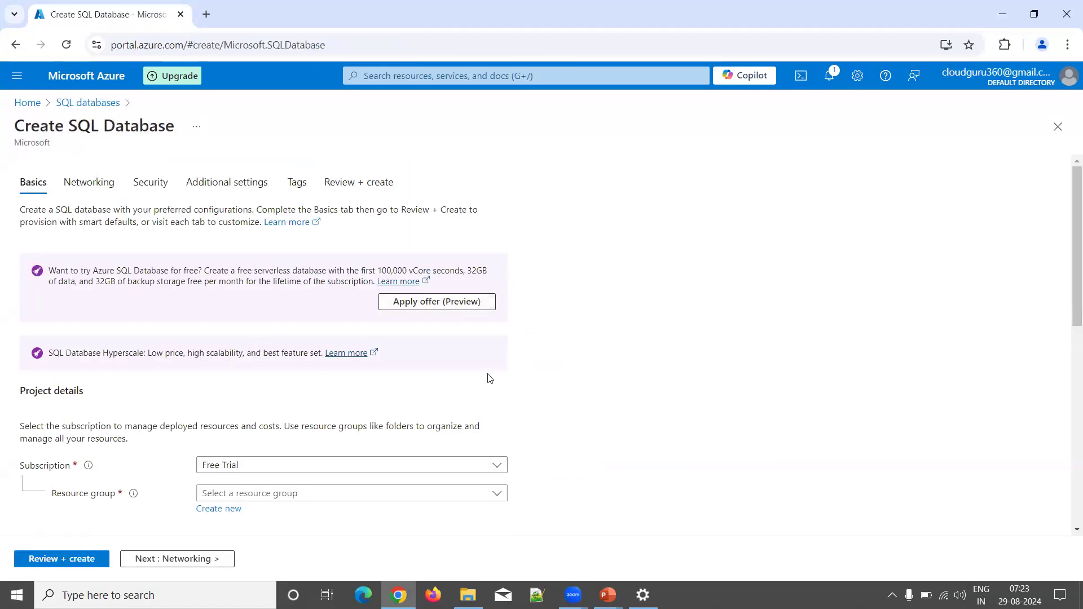
{"action": "scroll", "coordinate": [487, 376], "scroll_direction": "down", "scroll_amount": 4}
{"action": "scroll", "coordinate": [485, 376], "scroll_direction": "up", "scroll_amount": 4}
{"action": "scroll", "coordinate": [485, 376], "scroll_direction": "down", "scroll_amount": 2}
{"action": "scroll", "coordinate": [562, 403], "scroll_direction": "down", "scroll_amount": 2}
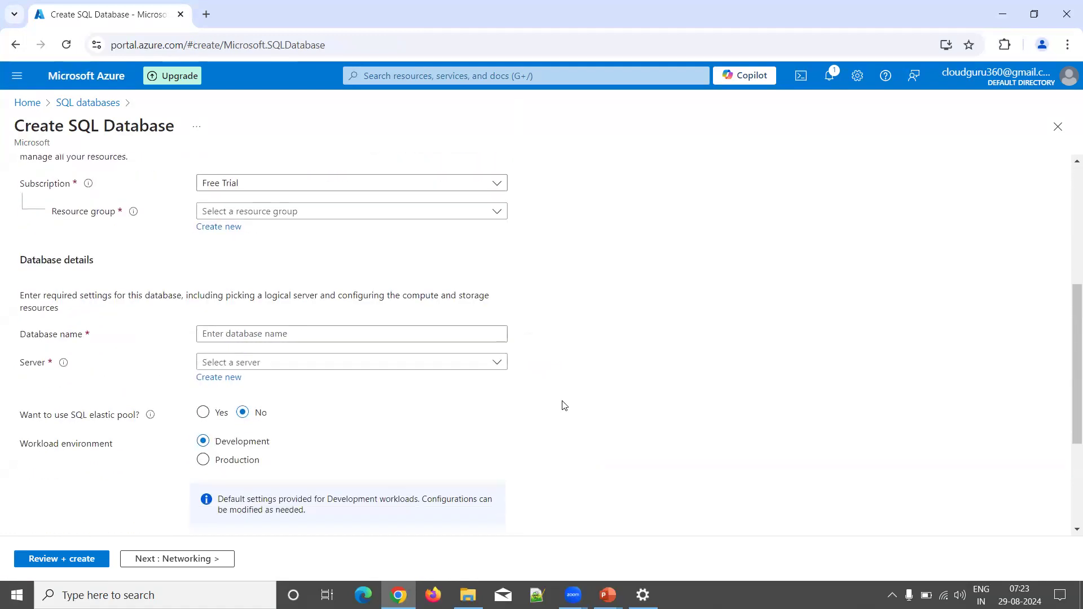
{"action": "left_click", "coordinate": [368, 212]}
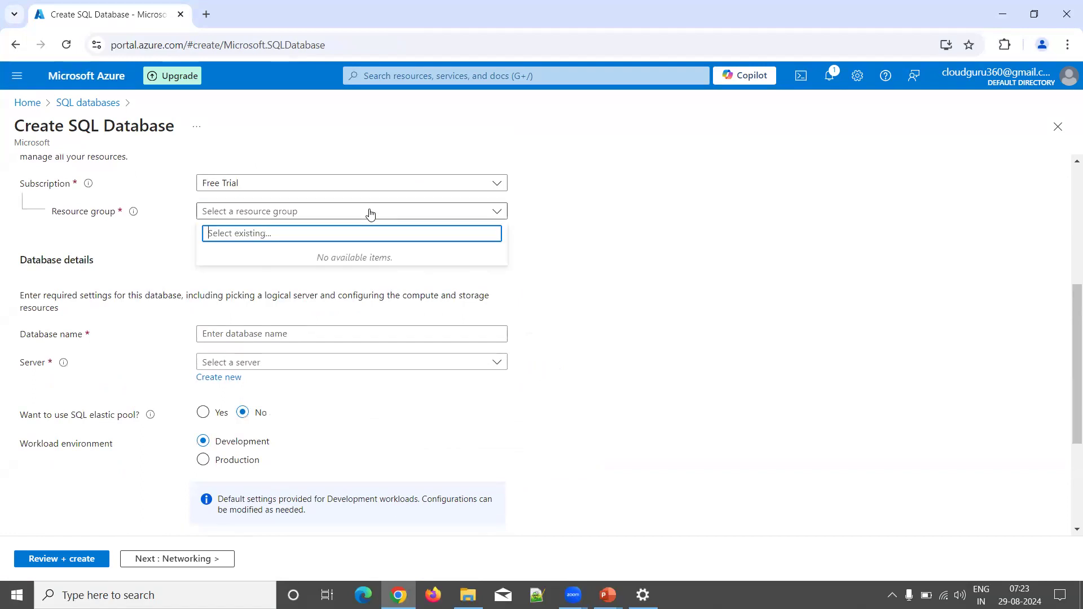
{"action": "left_click", "coordinate": [741, 236]}
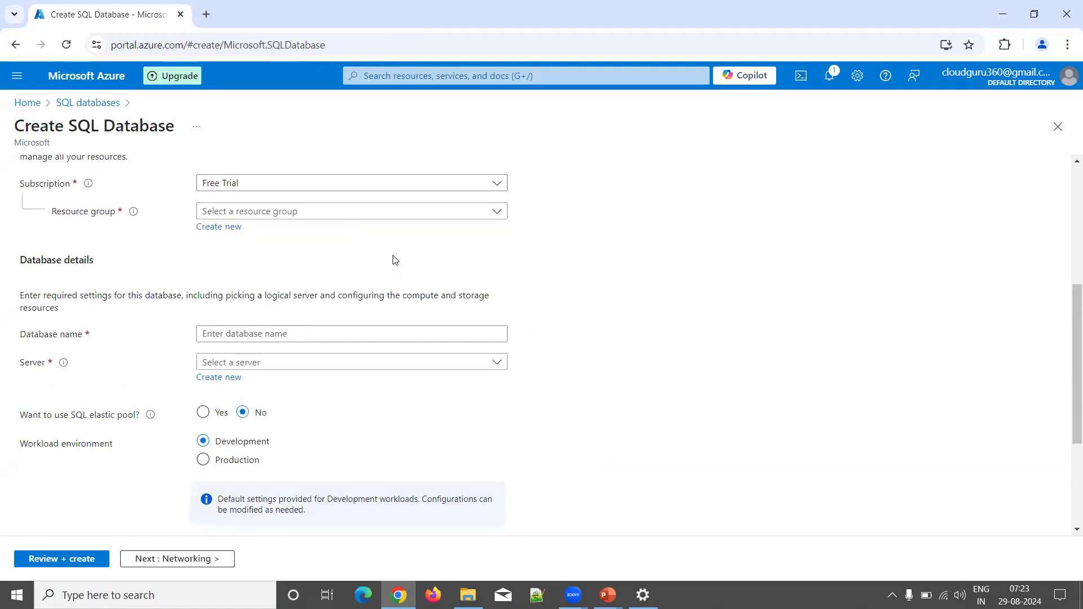
{"action": "left_click", "coordinate": [220, 227]}
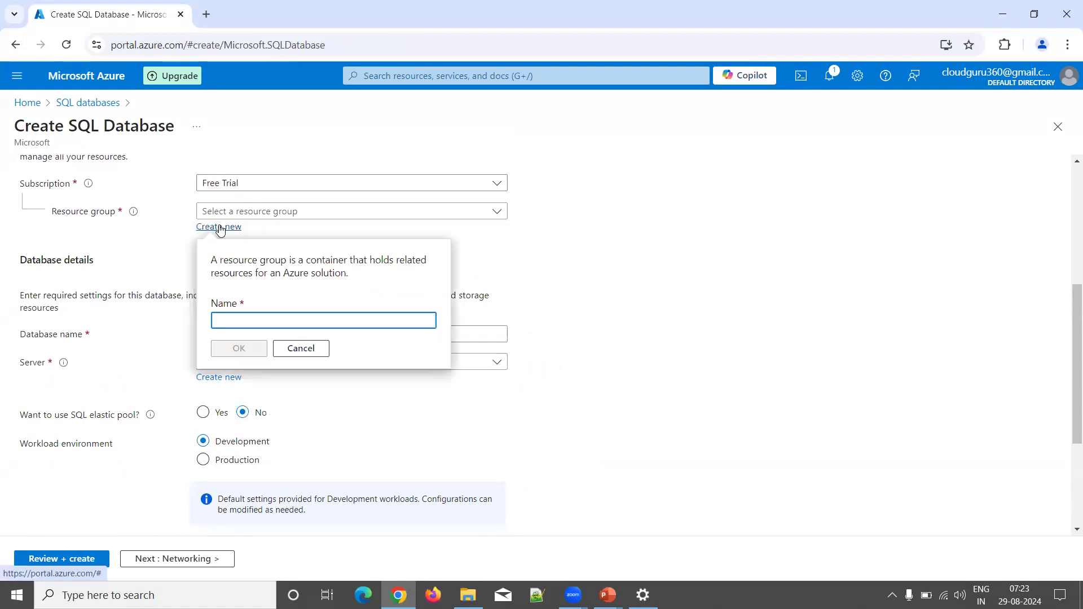
{"action": "type", "text": "RG"}
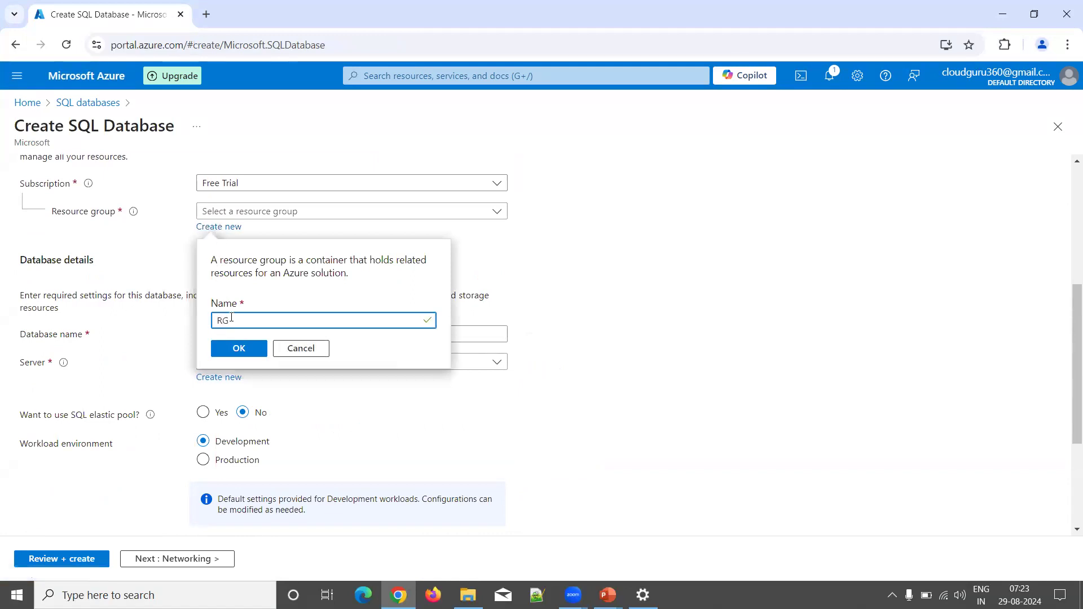
{"action": "left_click", "coordinate": [239, 352]}
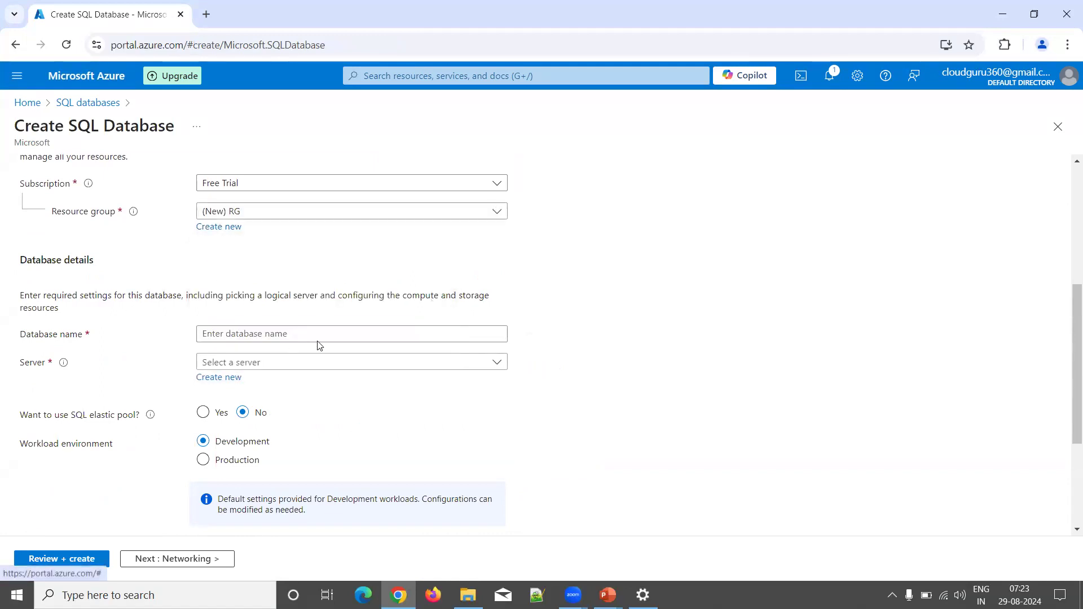
Step: Enter DemoDB as the database name and check the still-empty server list
{"action": "left_click", "coordinate": [253, 337]}
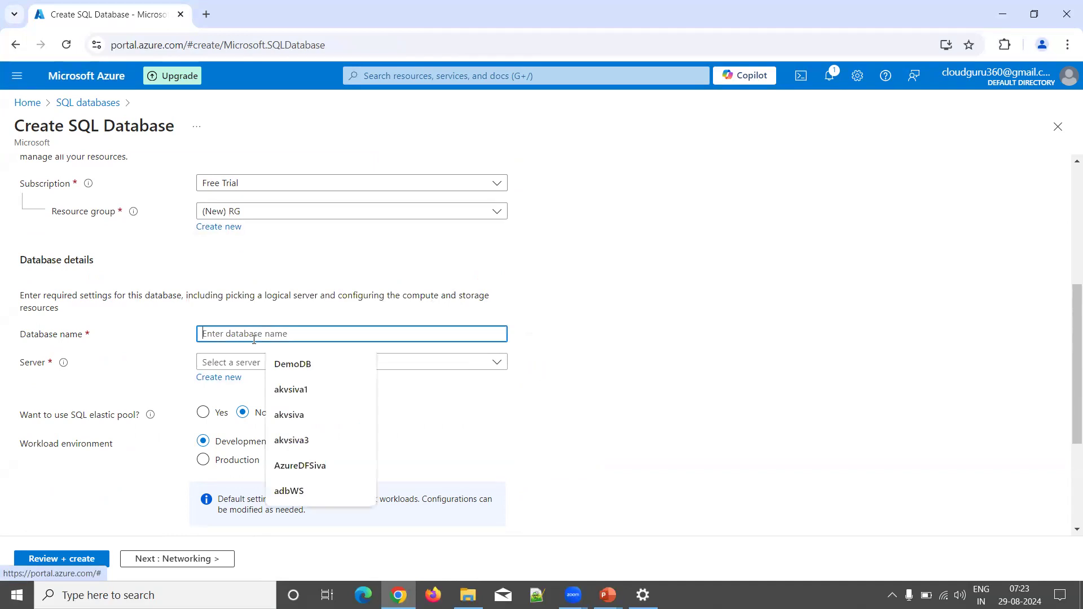
{"action": "left_click", "coordinate": [279, 365]}
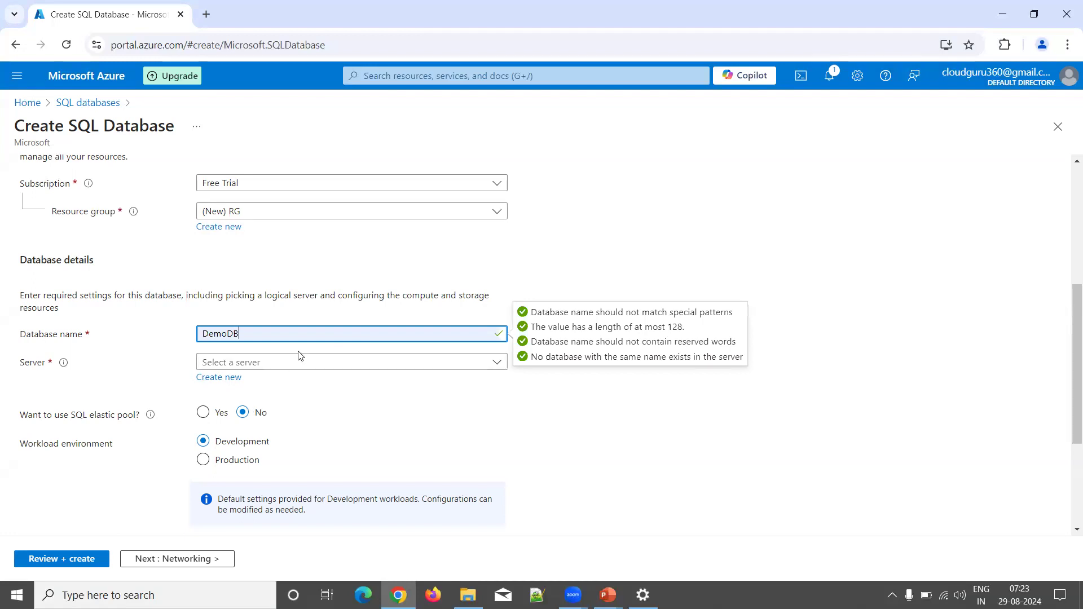
{"action": "left_click", "coordinate": [299, 367]}
{"action": "left_click", "coordinate": [297, 367]}
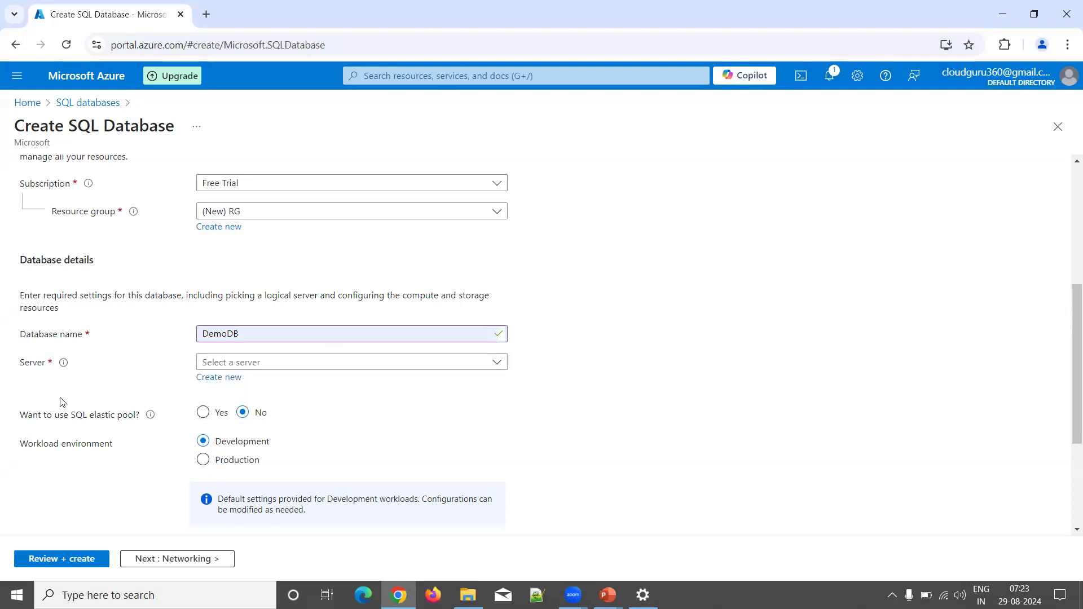
Step: Begin a new server with the suggested available server name and view its location choices
{"action": "left_click", "coordinate": [215, 378]}
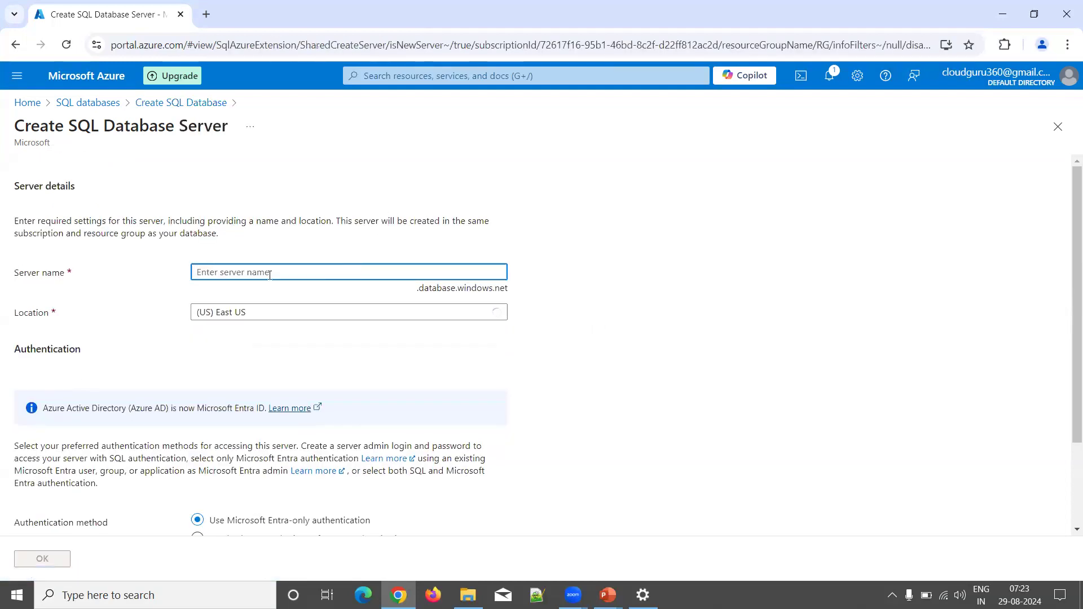
{"action": "type", "text": "sqlserversiva"}
{"action": "left_click", "coordinate": [300, 305]}
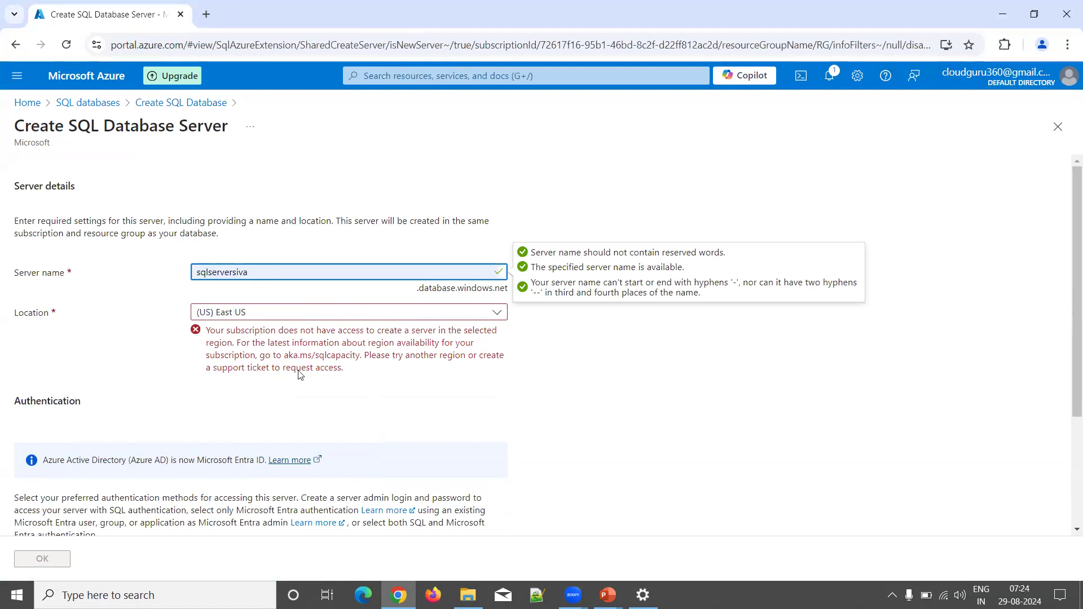
{"action": "left_click", "coordinate": [264, 316]}
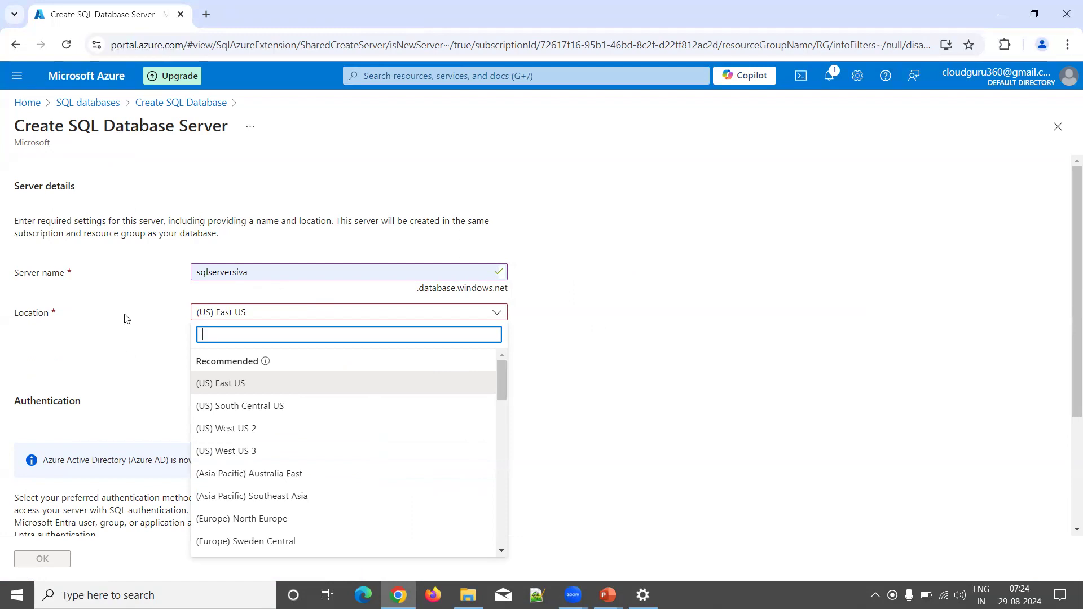
Step: Set the server location to (Asia Pacific) Australia East and use SQL authentication
{"action": "left_click", "coordinate": [264, 480]}
{"action": "scroll", "coordinate": [155, 426], "scroll_direction": "down", "scroll_amount": 2}
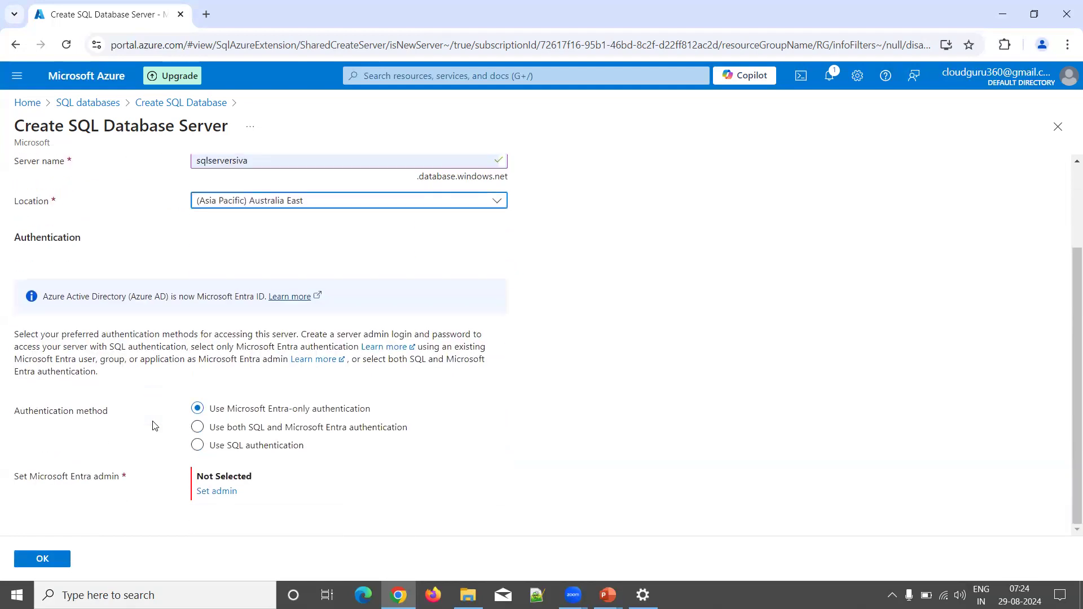
{"action": "left_click", "coordinate": [235, 449]}
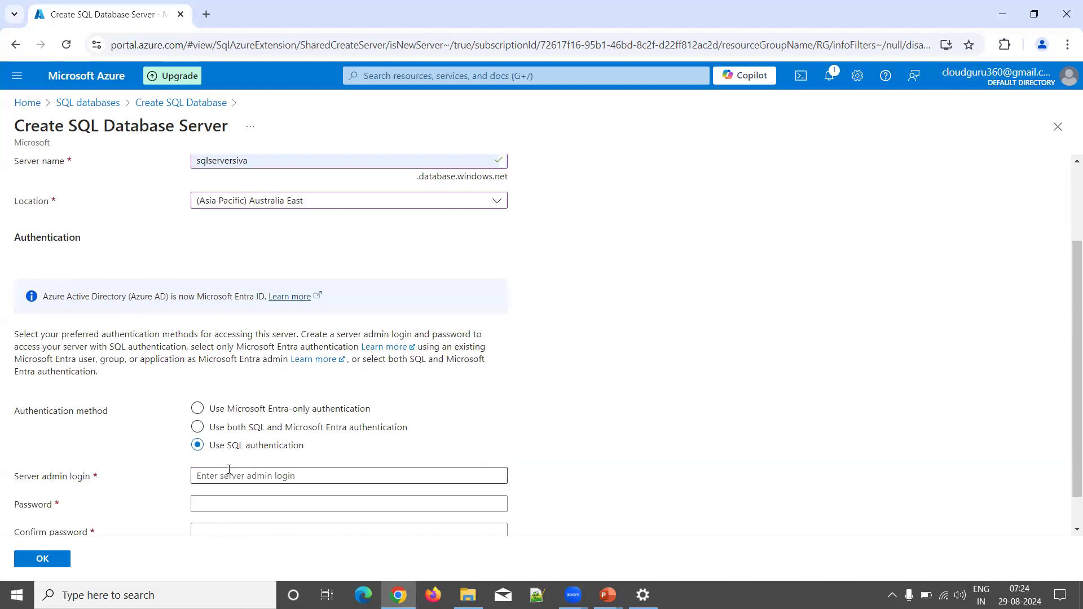
Step: Enter the server admin login, the password and its confirmation, then save the server
{"action": "left_click", "coordinate": [229, 469]}
{"action": "type", "text": "ad"}
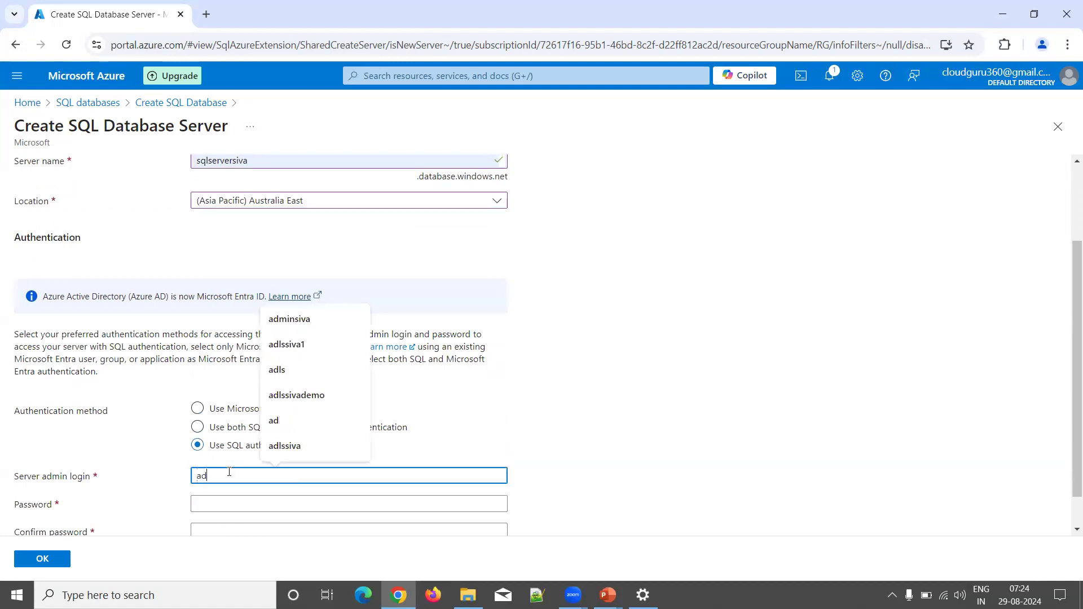
{"action": "type", "text": "minsiva"}
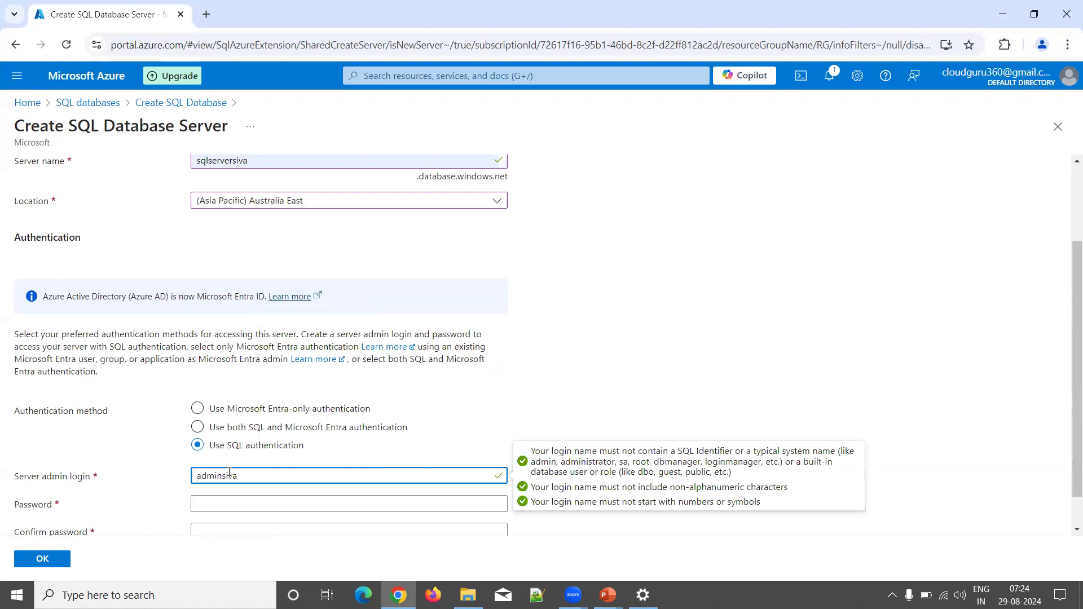
{"action": "key", "text": "Tab"}
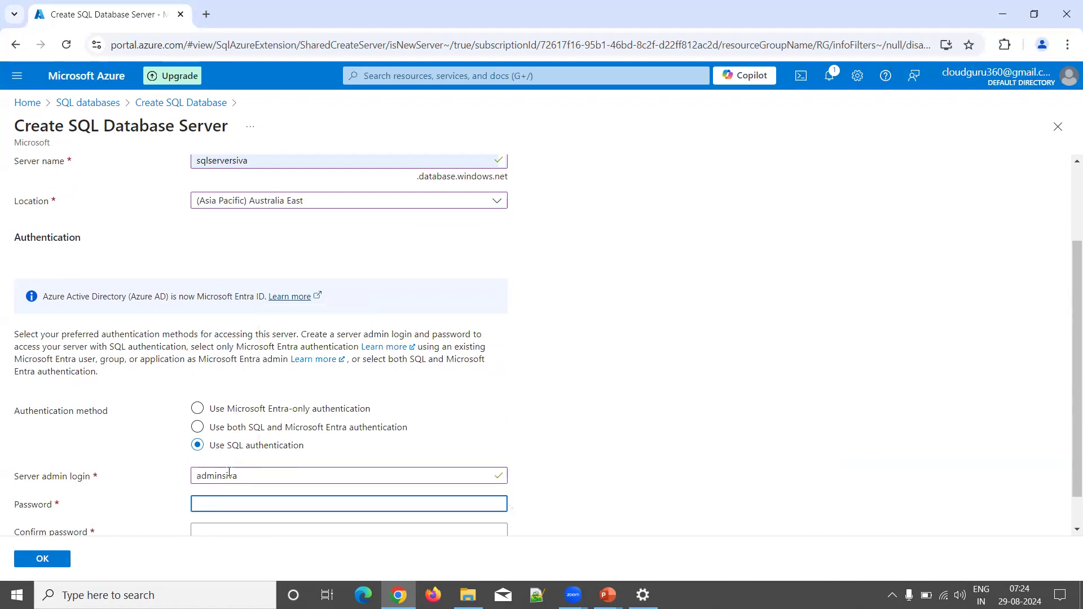
{"action": "type", "text": "Passw0r"}
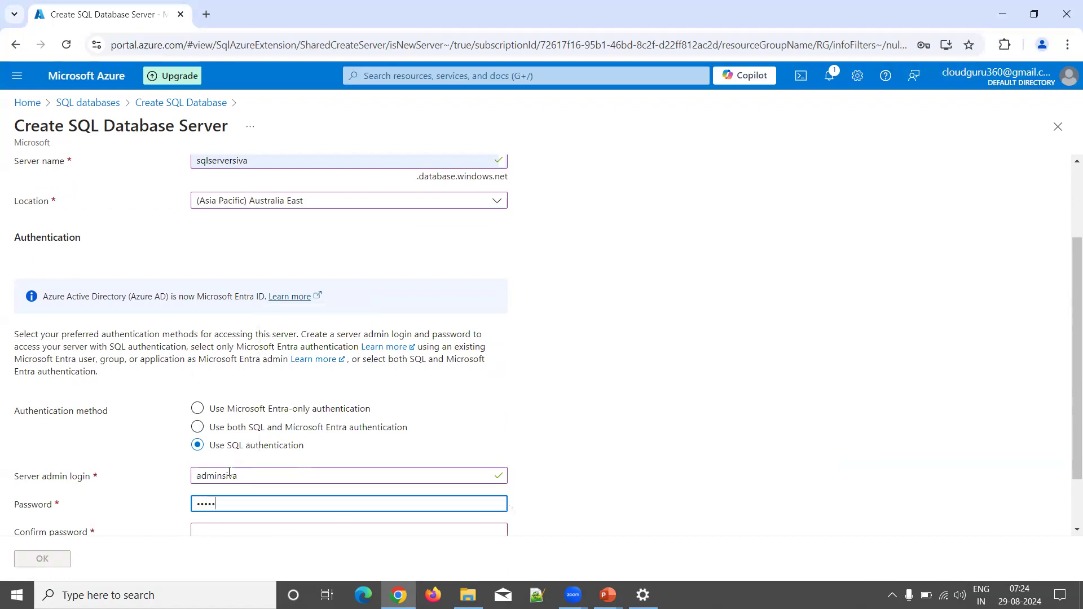
{"action": "type", "text": "d@123"}
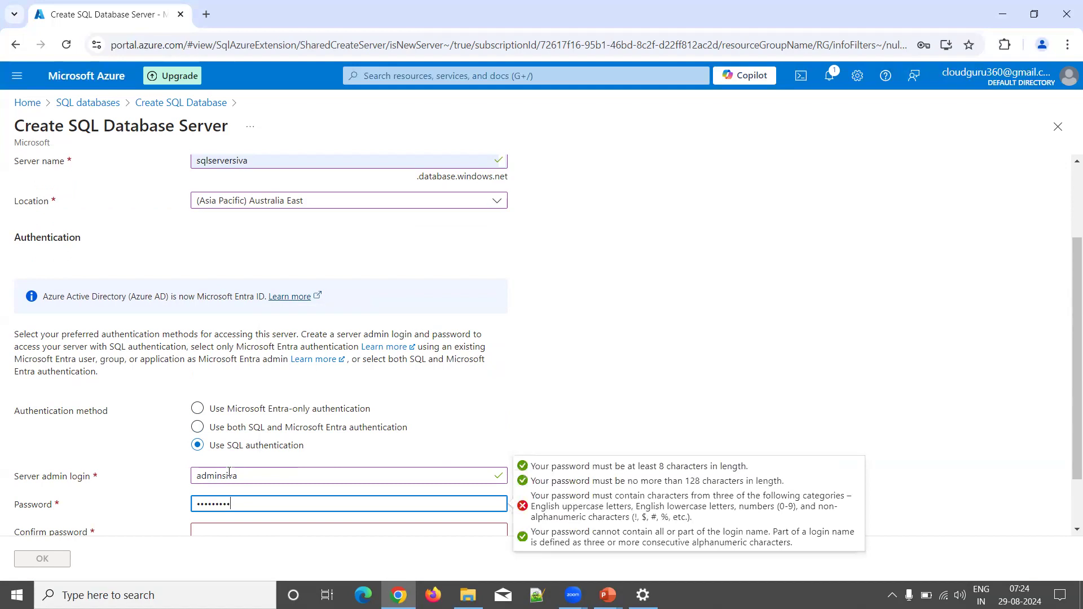
{"action": "key", "text": "Tab"}
{"action": "type", "text": "Passw0rd@123"}
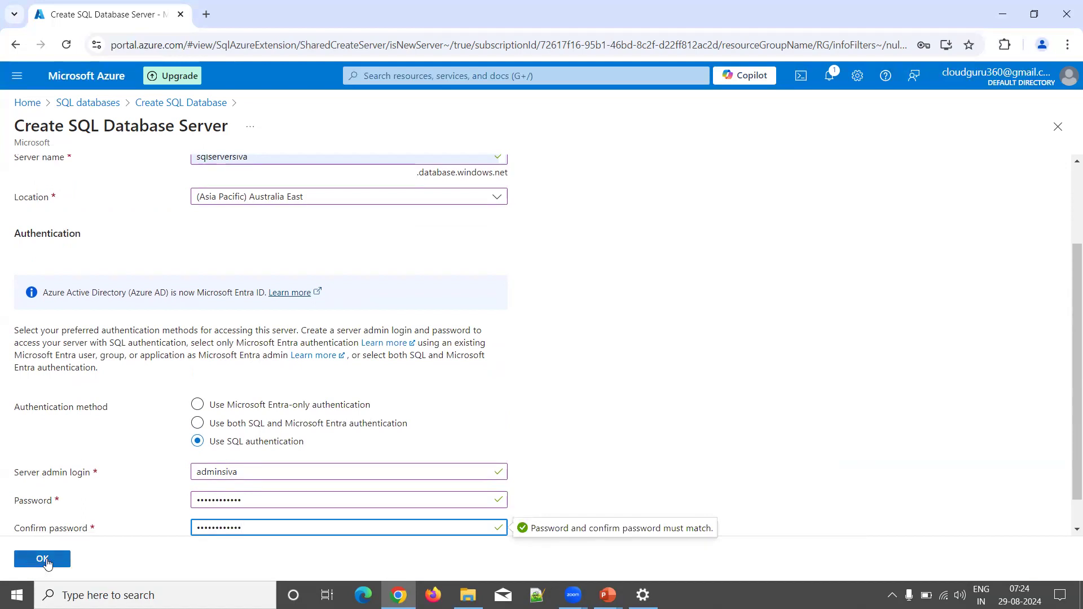
{"action": "left_click", "coordinate": [46, 562]}
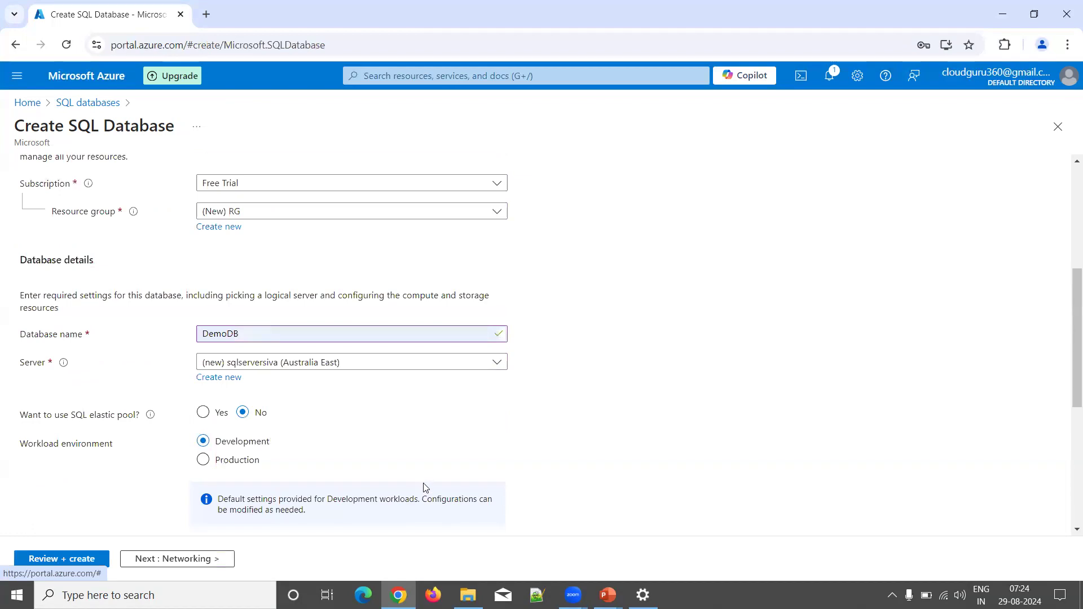
{"action": "scroll", "coordinate": [415, 449], "scroll_direction": "down", "scroll_amount": 5}
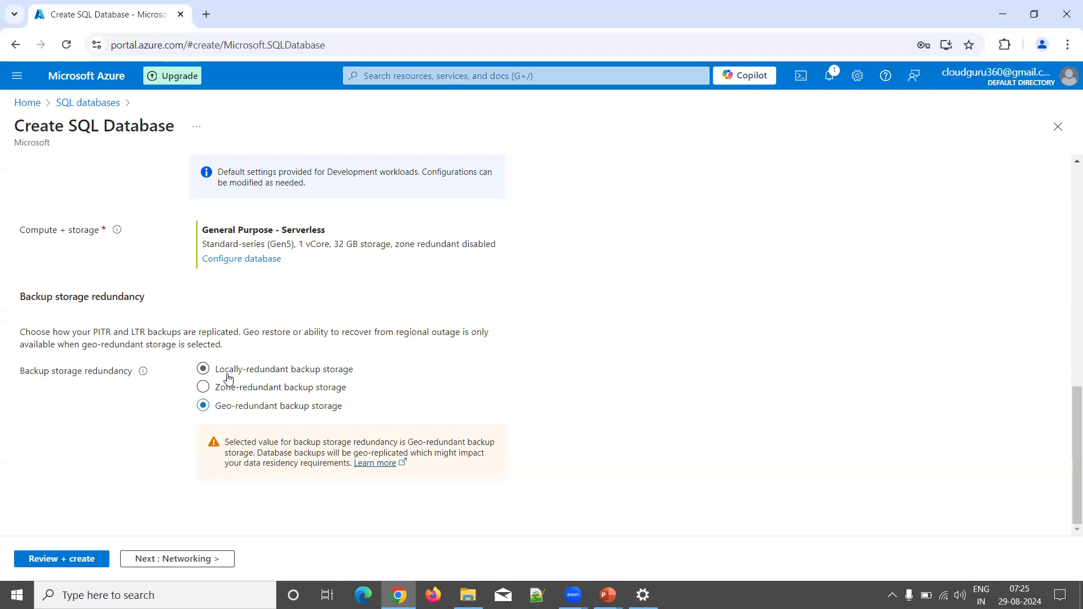
Step: Set backup storage redundancy to Locally-redundant backup storage
{"action": "left_click", "coordinate": [251, 387]}
{"action": "left_click", "coordinate": [257, 372]}
{"action": "left_click", "coordinate": [251, 387]}
{"action": "left_click", "coordinate": [255, 371]}
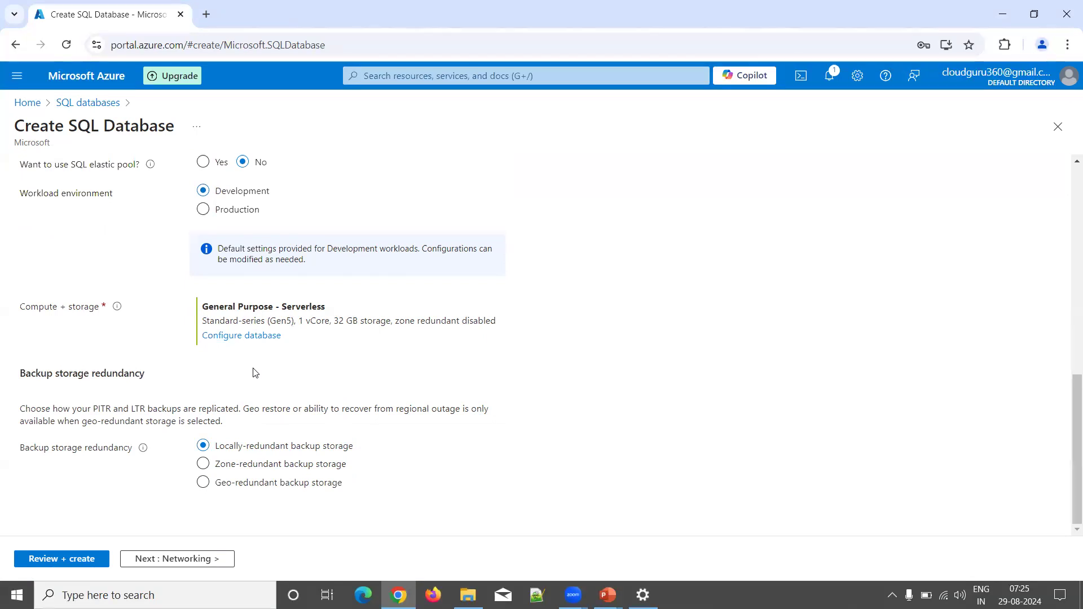
{"action": "scroll", "coordinate": [255, 373], "scroll_direction": "up", "scroll_amount": 3}
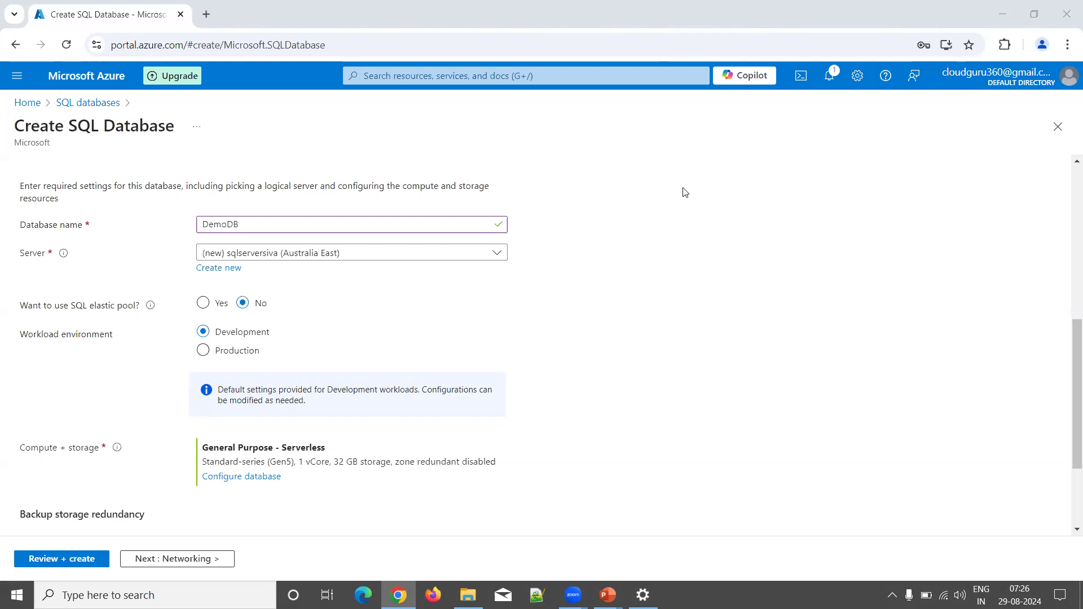
{"action": "left_click", "coordinate": [252, 477]}
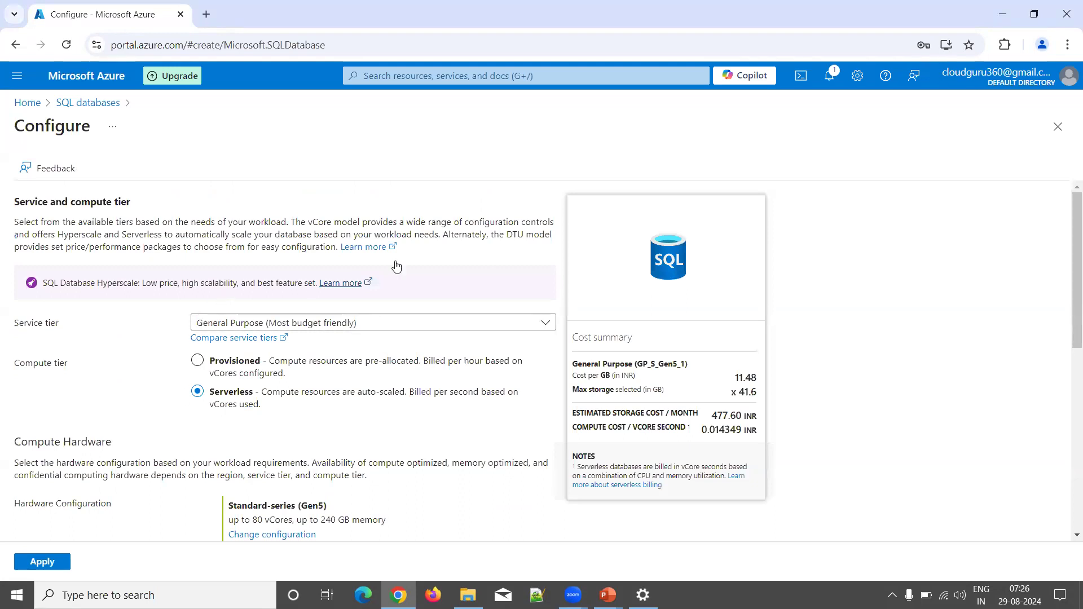
{"action": "mouse_move", "coordinate": [467, 595]}
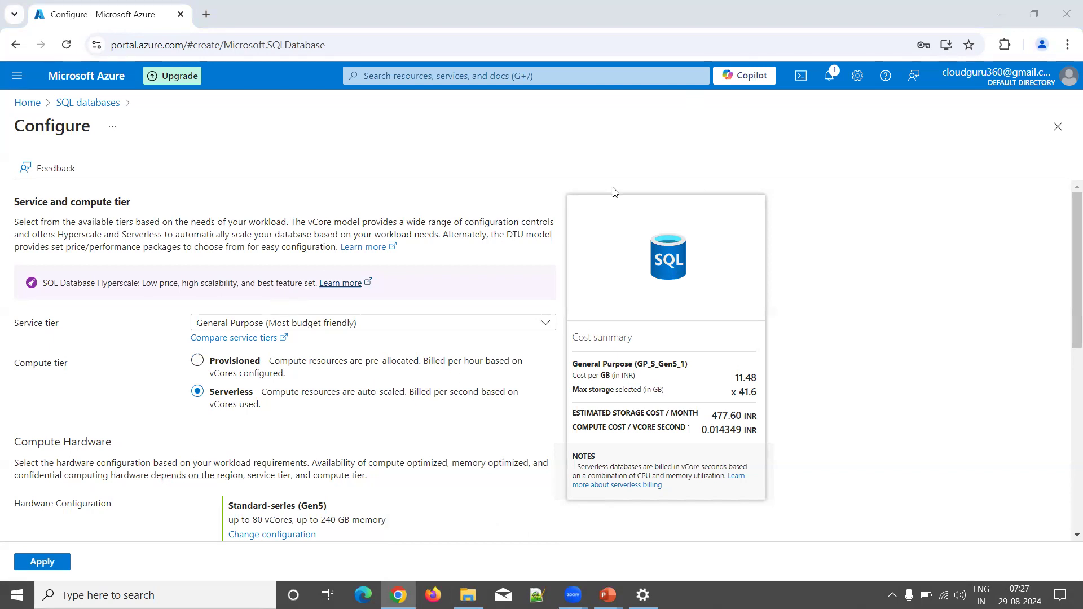
Step: Change the service tier to Basic (For less demanding workloads)
{"action": "left_click", "coordinate": [310, 324]}
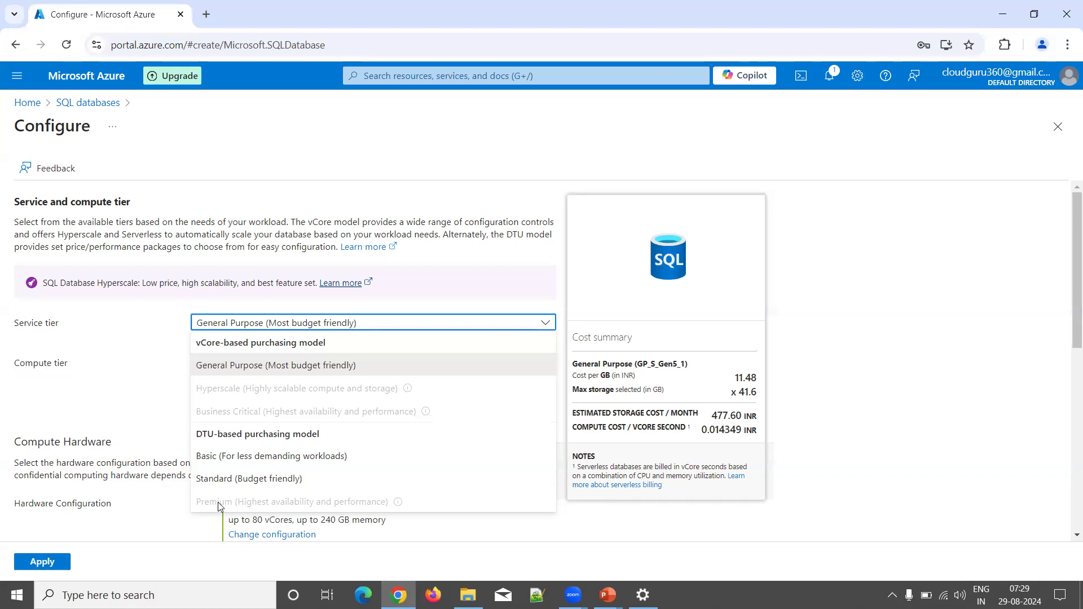
{"action": "left_click", "coordinate": [218, 458]}
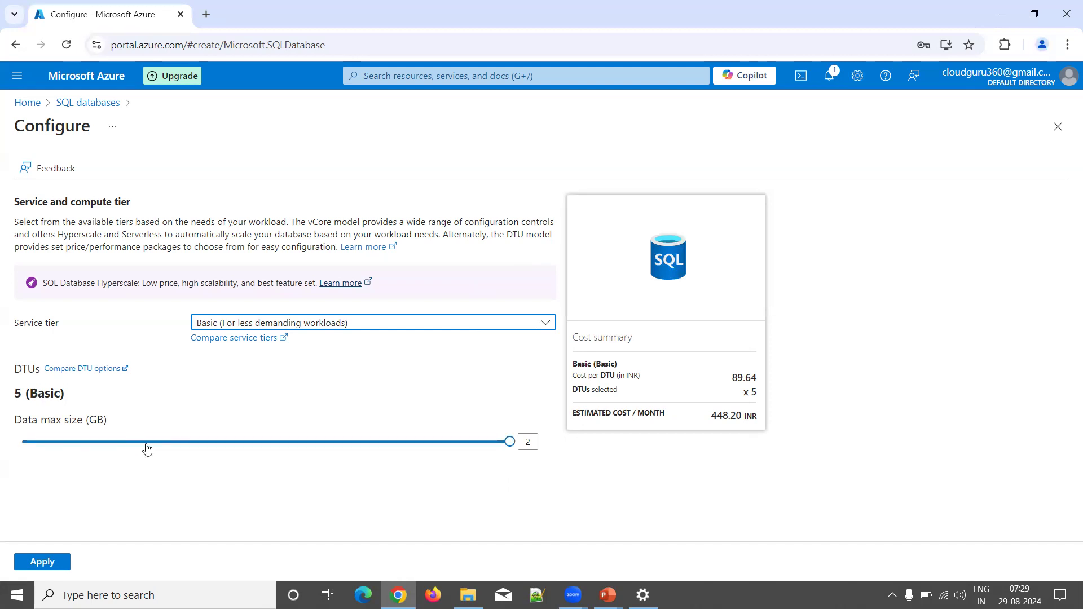
Step: Set Data max size on the Basic tier to 2 GB
{"action": "left_click", "coordinate": [533, 443]}
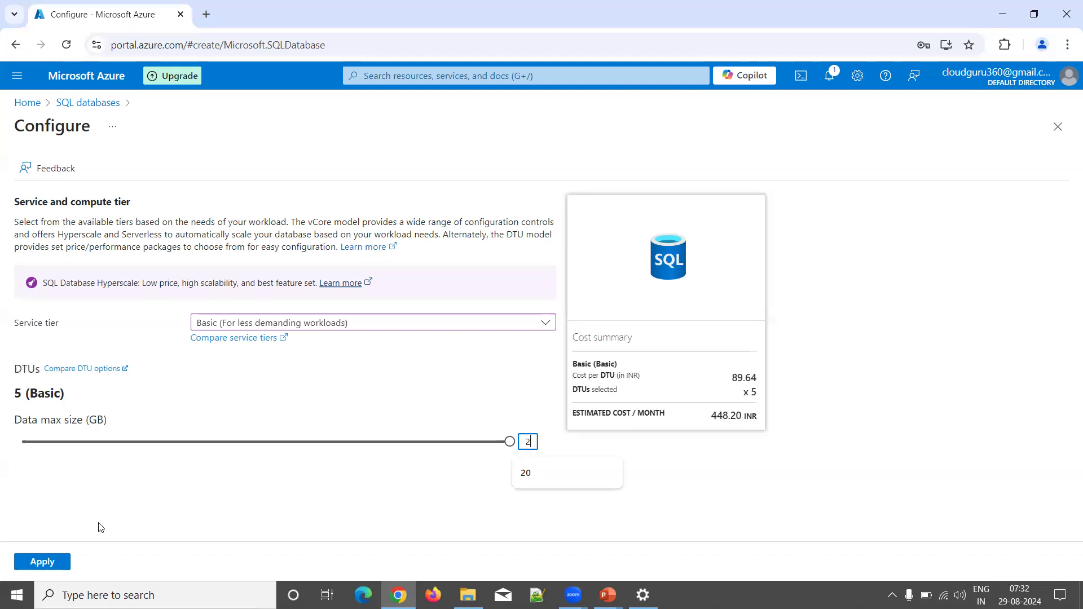
{"action": "left_click", "coordinate": [20, 390]}
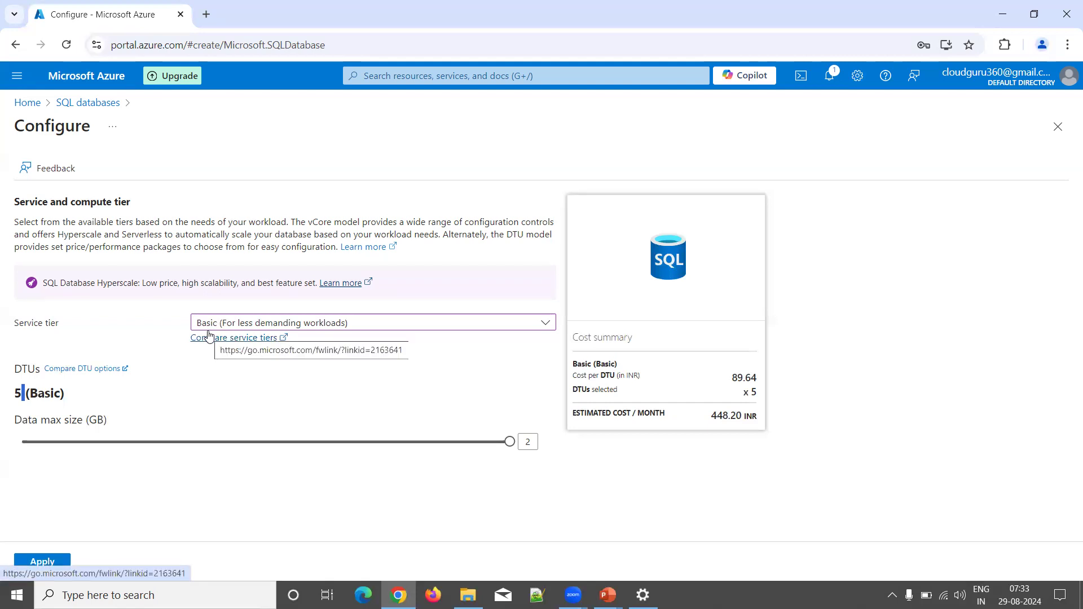
{"action": "left_click", "coordinate": [229, 323]}
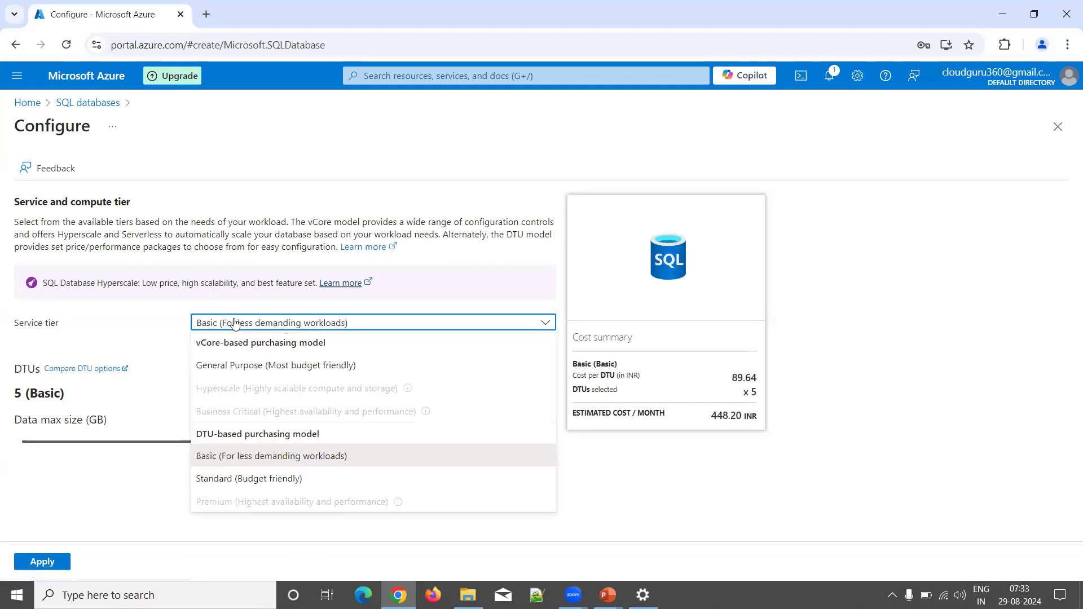
{"action": "left_click", "coordinate": [214, 479]}
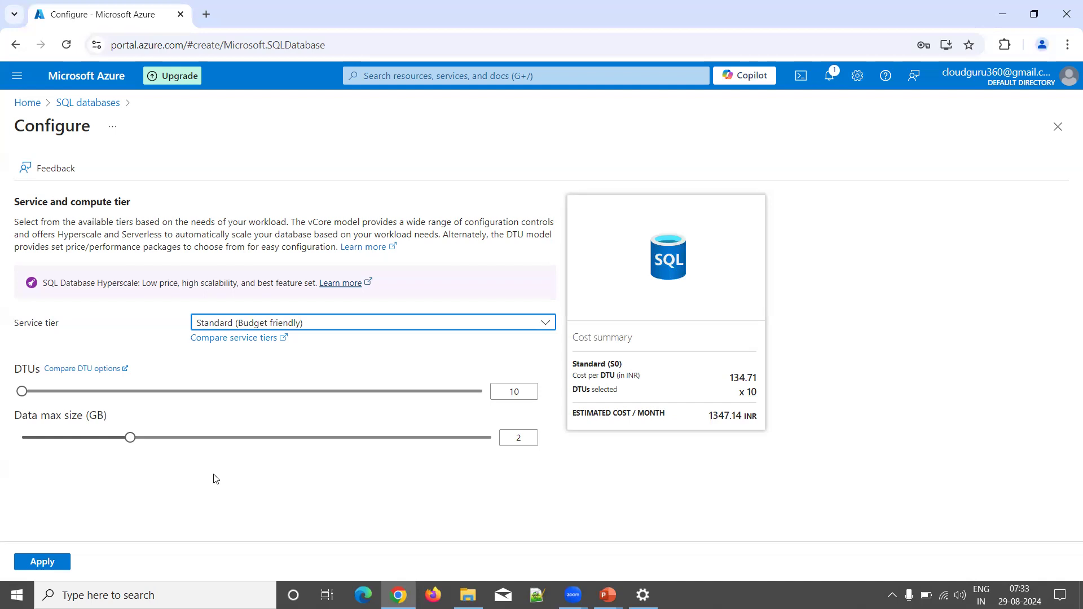
{"action": "left_click", "coordinate": [437, 322]}
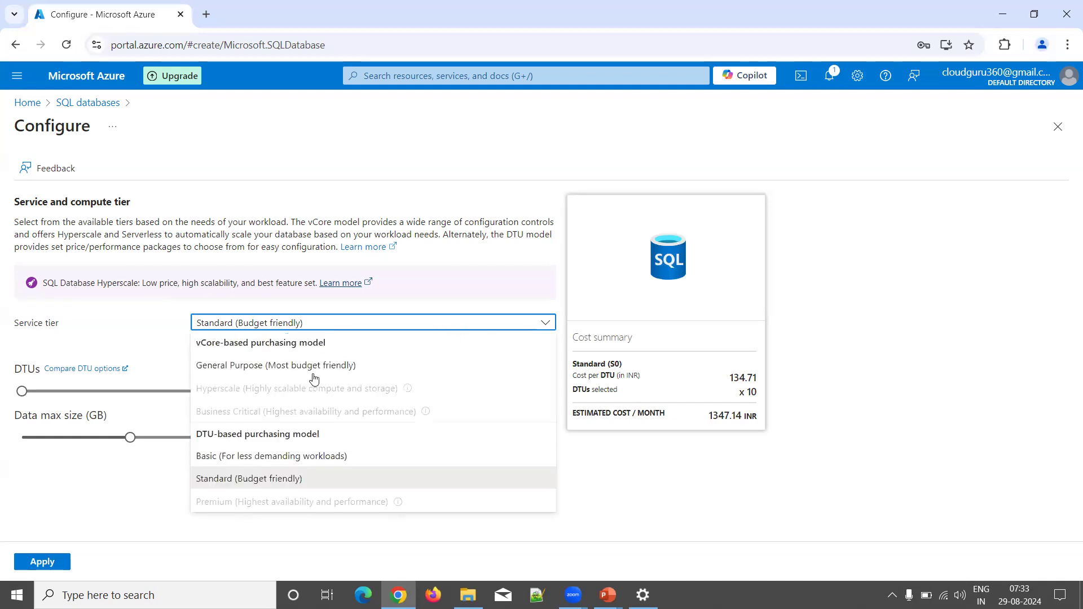
{"action": "left_click", "coordinate": [249, 456]}
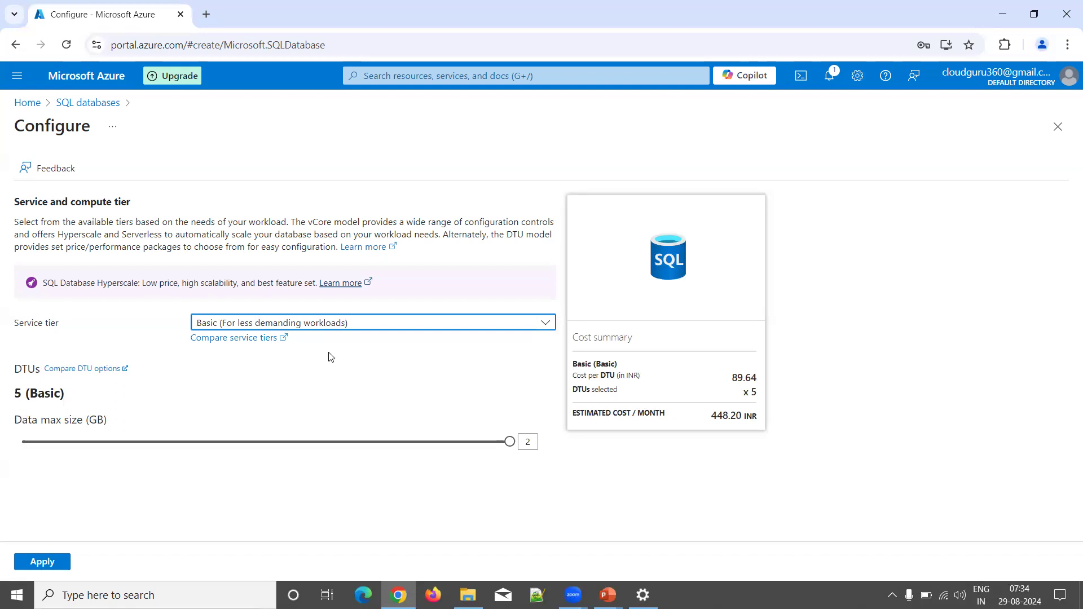
Step: Switch to the Standard (Budget friendly) tier and raise DTUs from 10 to 100
{"action": "left_click", "coordinate": [304, 324]}
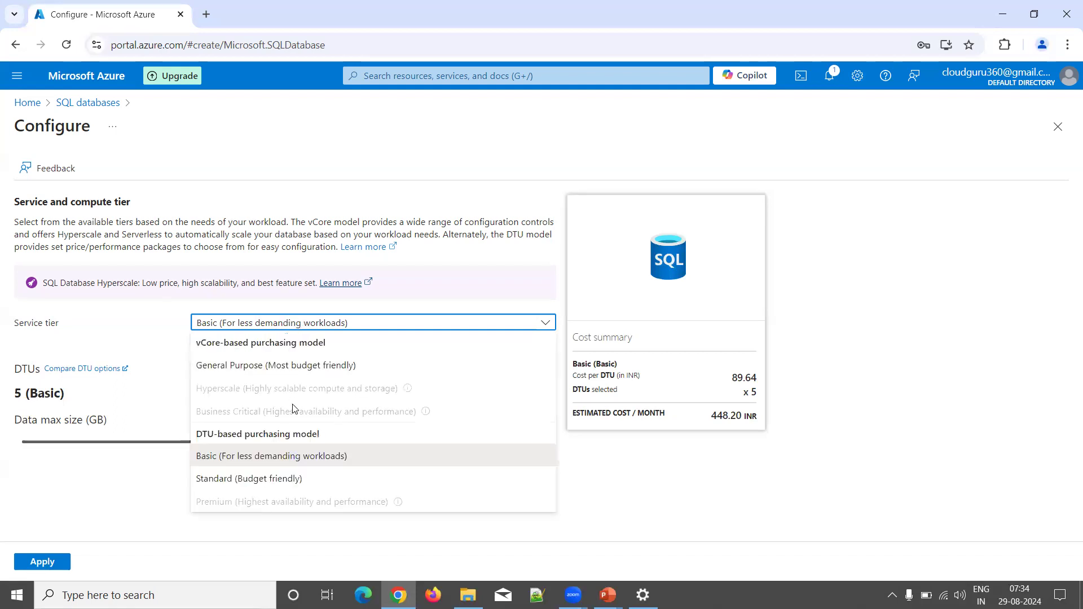
{"action": "left_click", "coordinate": [278, 479]}
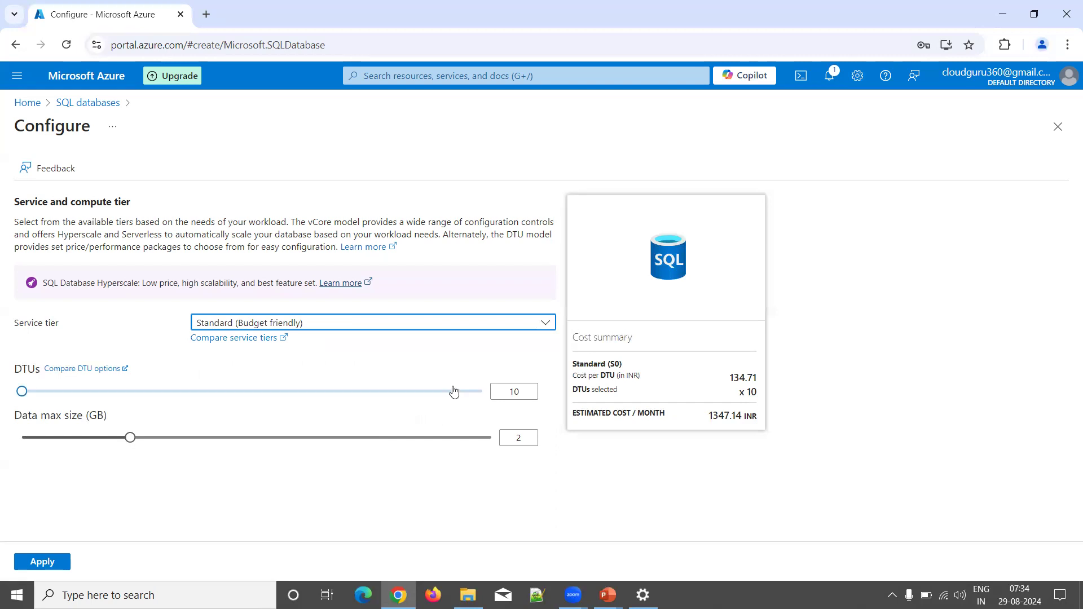
{"action": "left_click", "coordinate": [527, 389]}
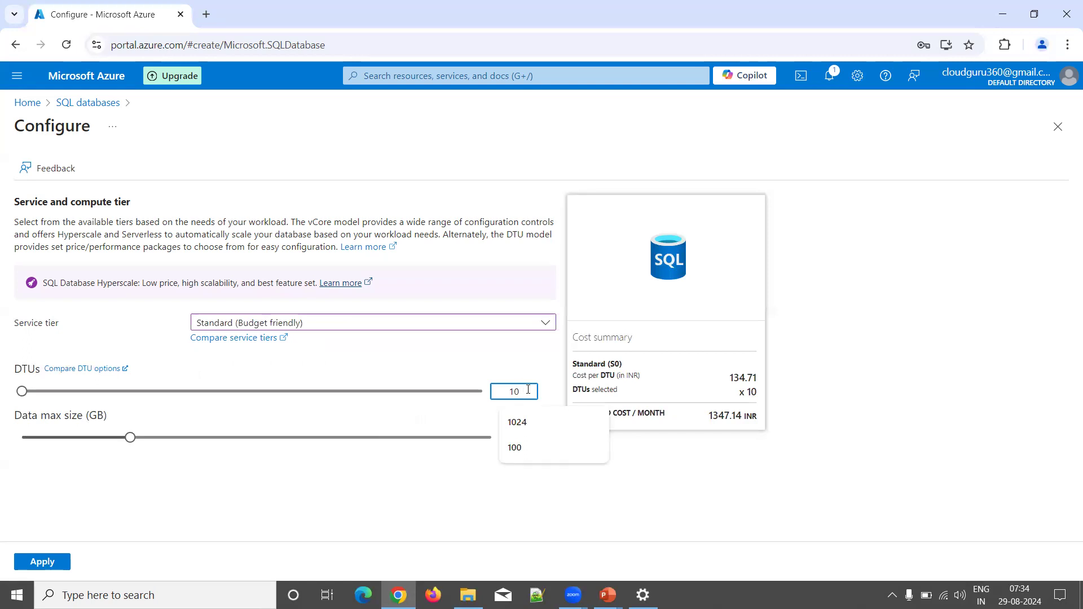
{"action": "type", "text": "0"}
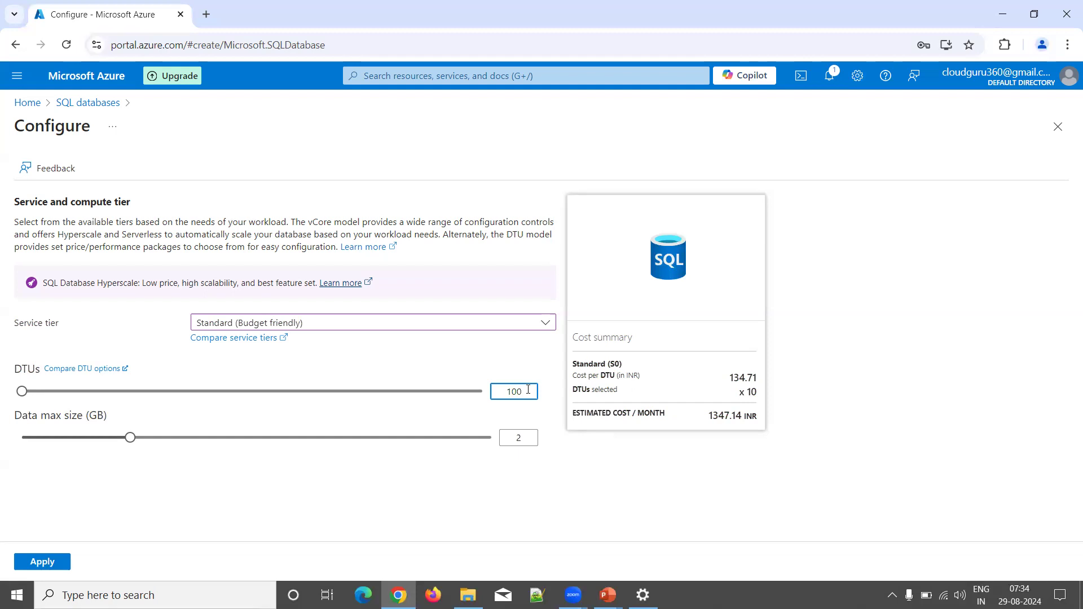
{"action": "key", "text": "Tab"}
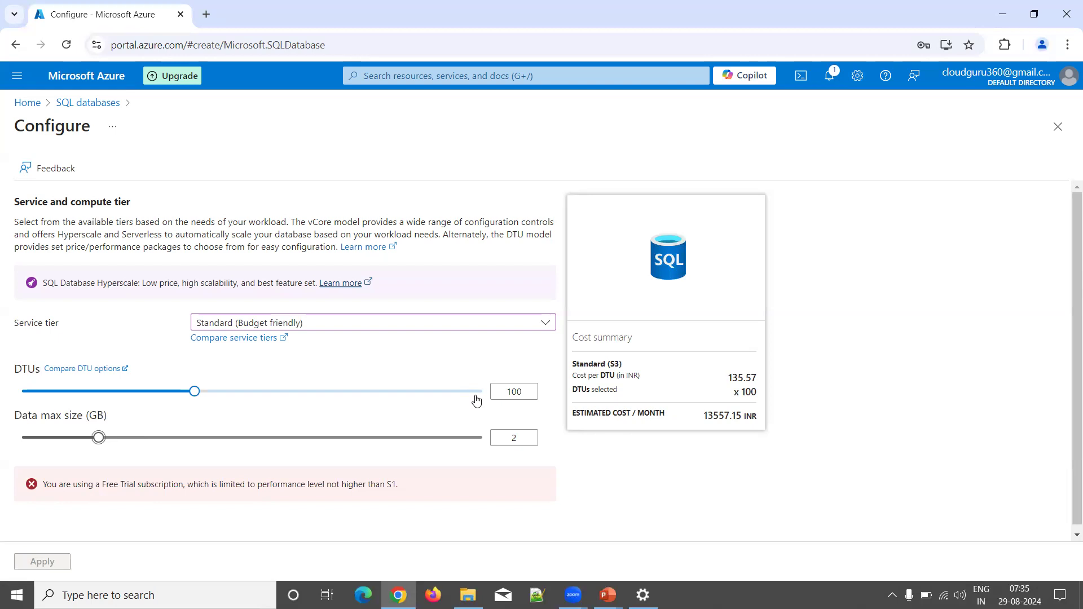
Step: Change the data max size from 2 GB to 20 GB
{"action": "left_click", "coordinate": [524, 440]}
{"action": "type", "text": "0"}
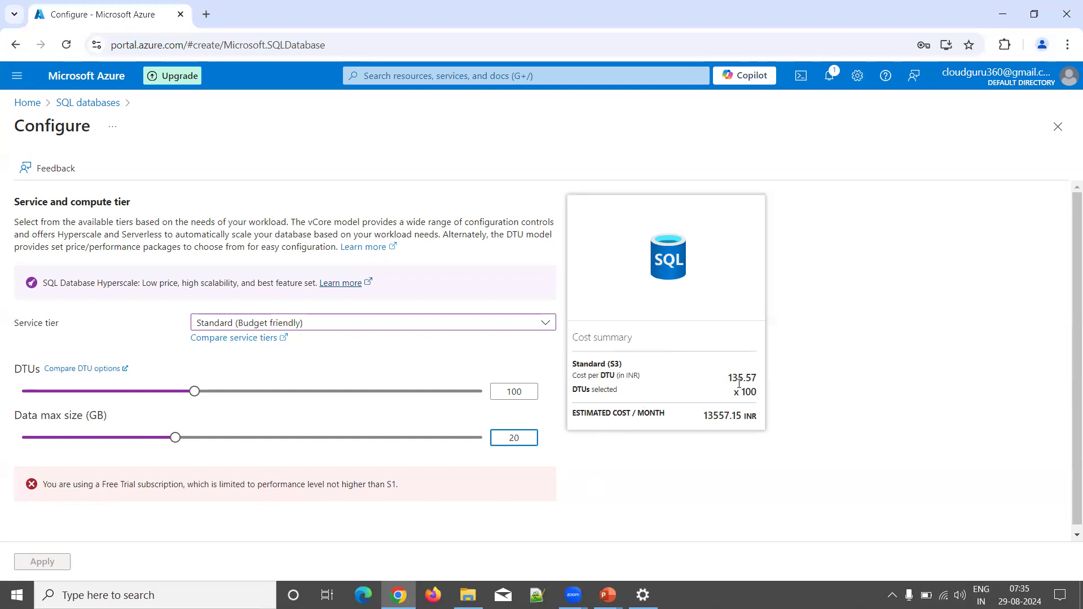
{"action": "left_click", "coordinate": [654, 79]}
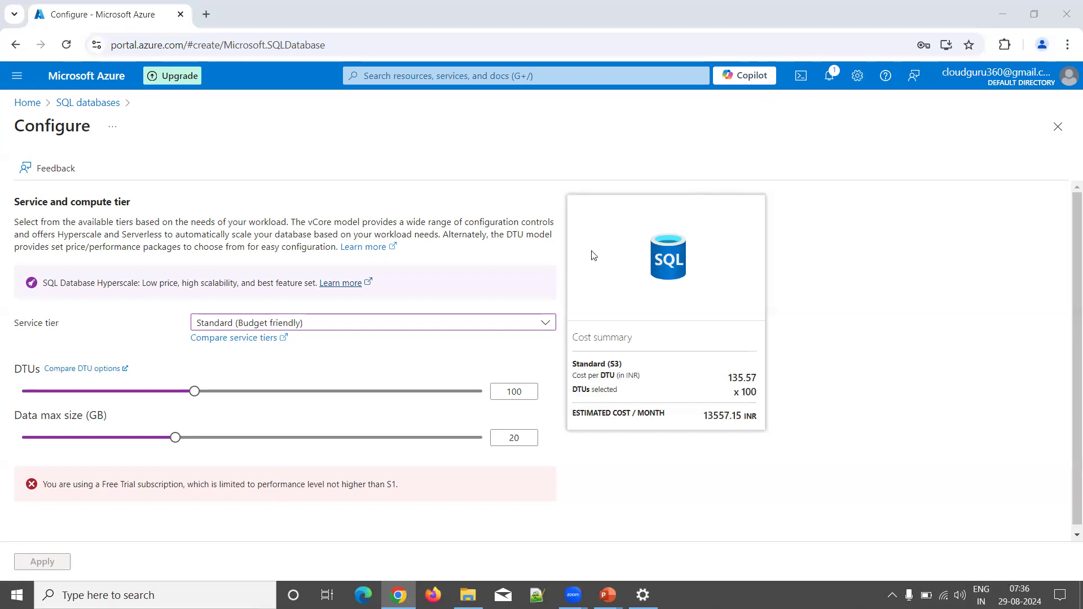
Step: Switch the service tier to General Purpose with serverless compute
{"action": "left_click", "coordinate": [335, 326]}
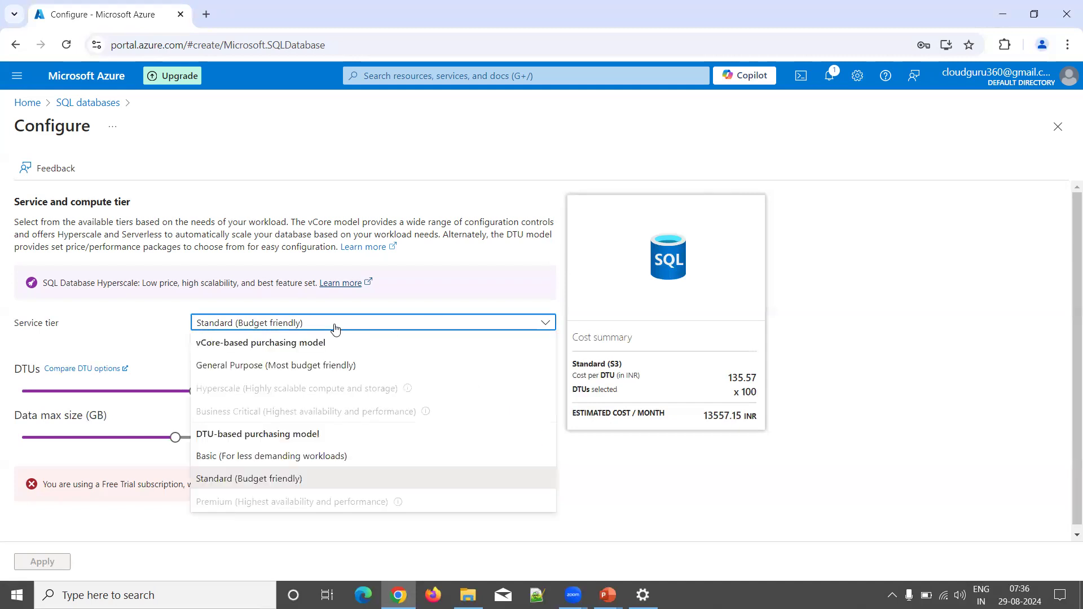
{"action": "left_click", "coordinate": [292, 371]}
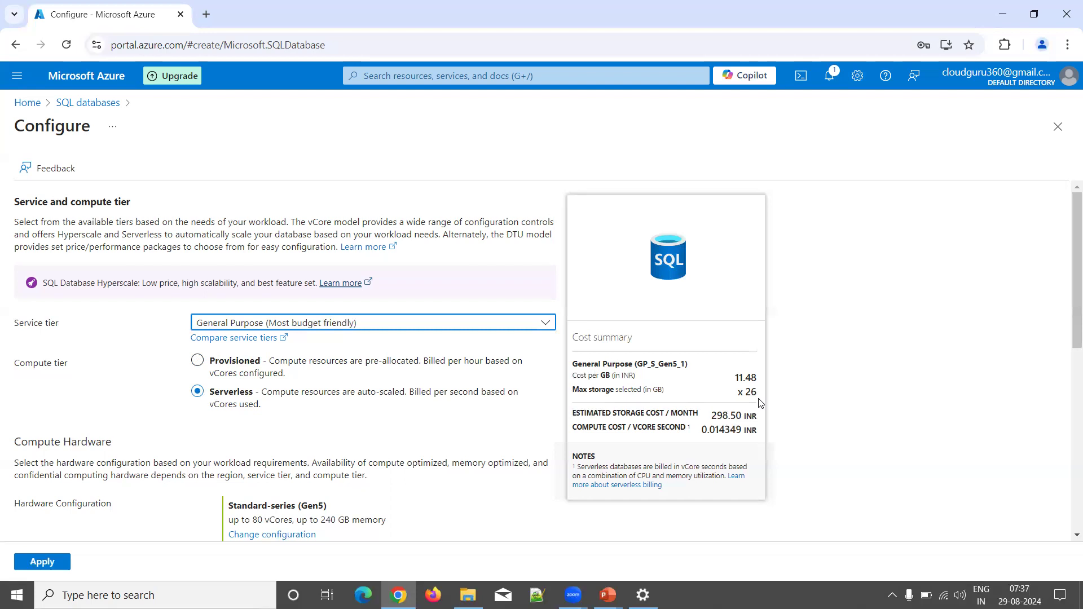
Step: Switch the compute tier to Provisioned and set the vCores to 2
{"action": "left_click", "coordinate": [242, 362]}
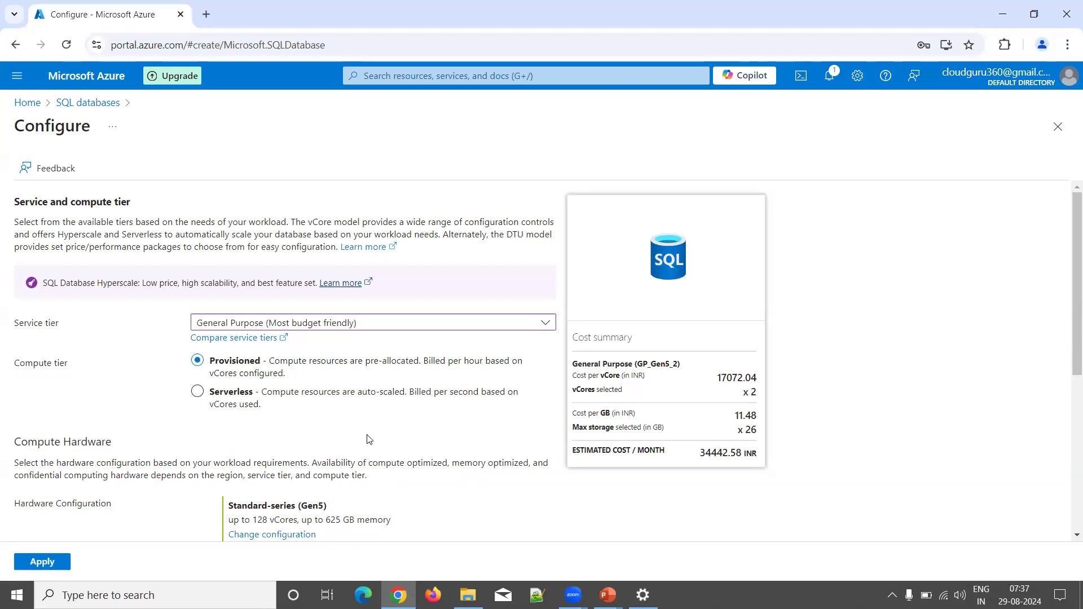
{"action": "scroll", "coordinate": [369, 438], "scroll_direction": "down", "scroll_amount": 1}
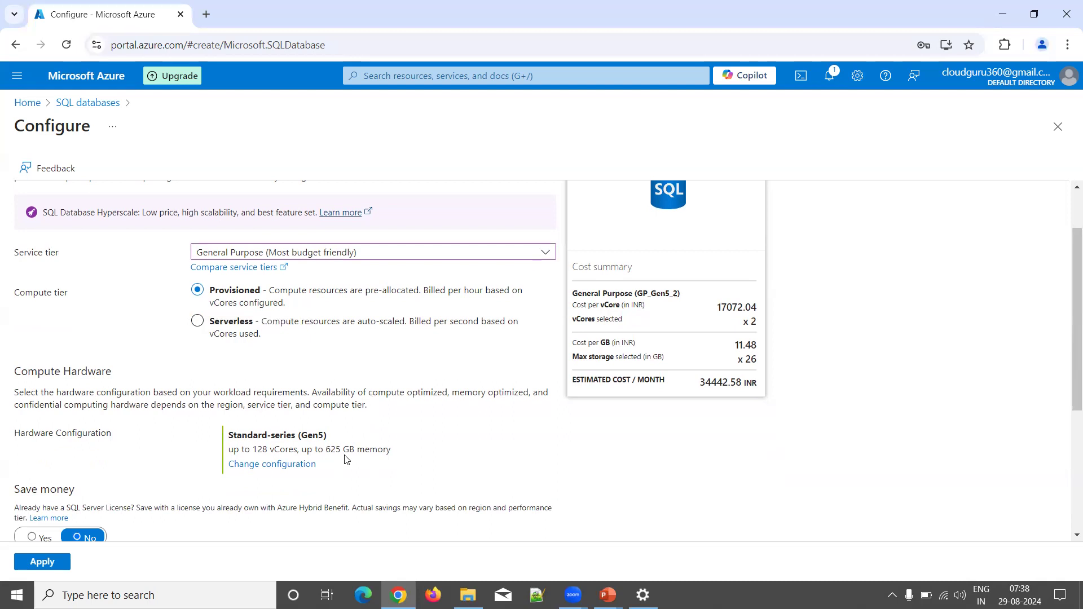
{"action": "scroll", "coordinate": [360, 460], "scroll_direction": "down", "scroll_amount": 2}
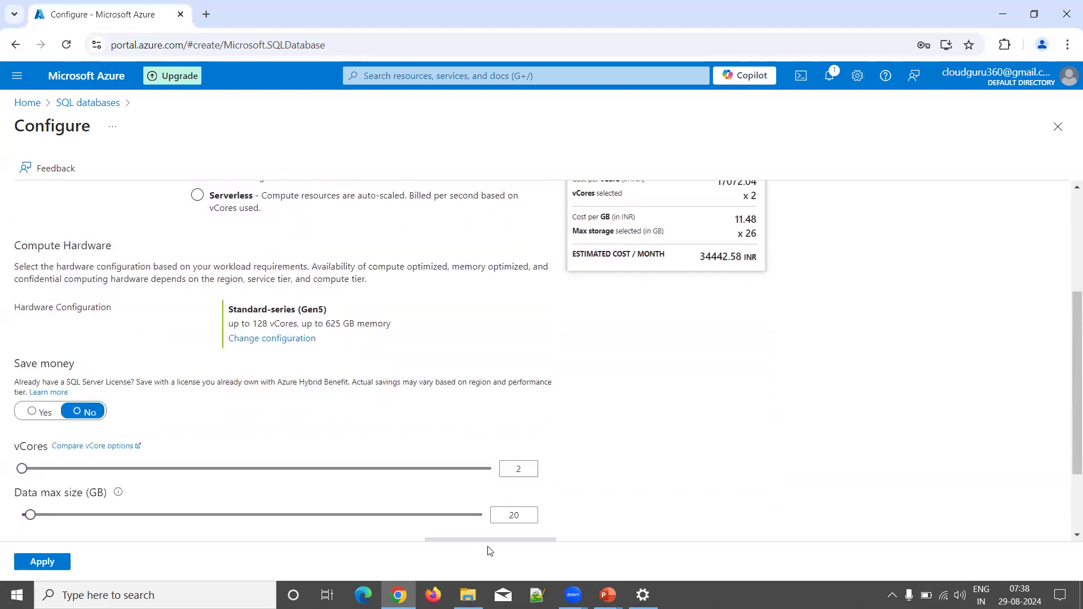
{"action": "left_click", "coordinate": [522, 455]}
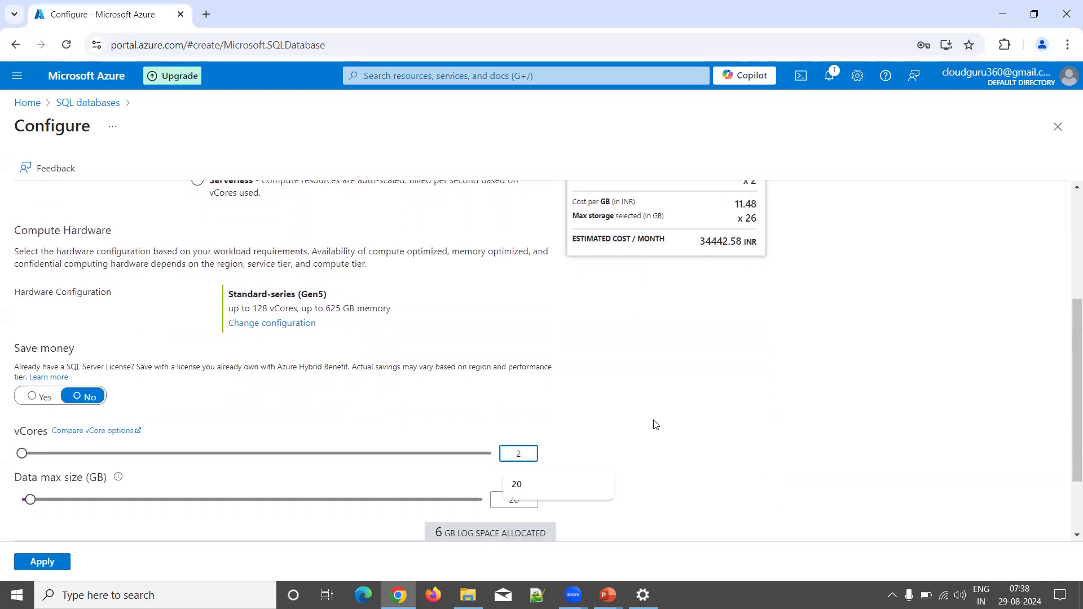
Step: Highlight the 17072.04 per-vCore and 11.48 per-GB costs in the estimate
{"action": "scroll", "coordinate": [654, 424], "scroll_direction": "up", "scroll_amount": 2}
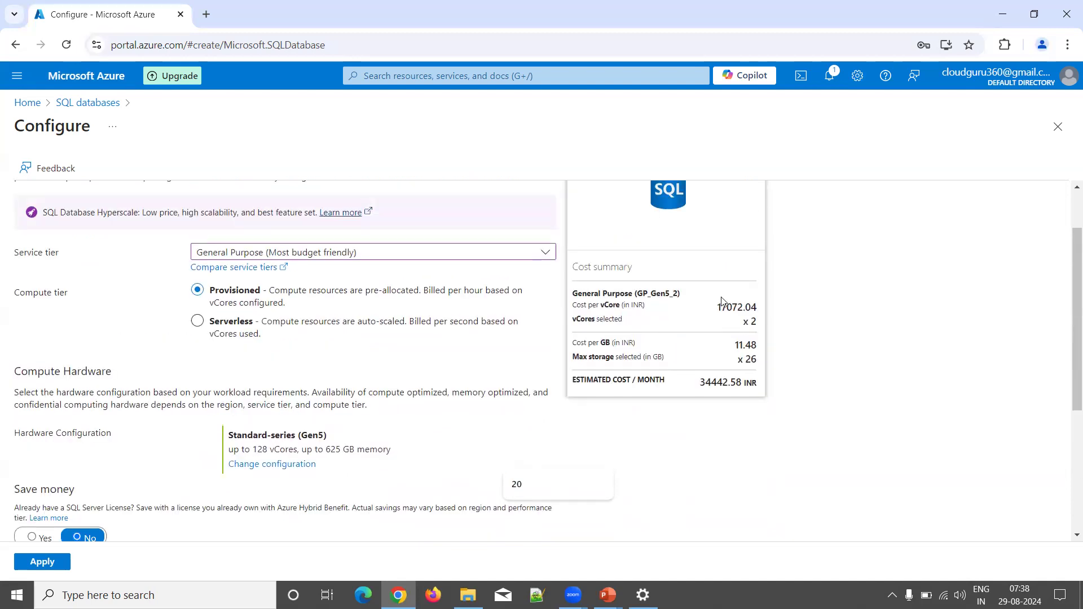
{"action": "left_click_drag", "start_coordinate": [719, 307], "coordinate": [756, 333]}
{"action": "left_click_drag", "start_coordinate": [734, 344], "coordinate": [748, 344]}
{"action": "scroll", "coordinate": [764, 372], "scroll_direction": "down", "scroll_amount": 3}
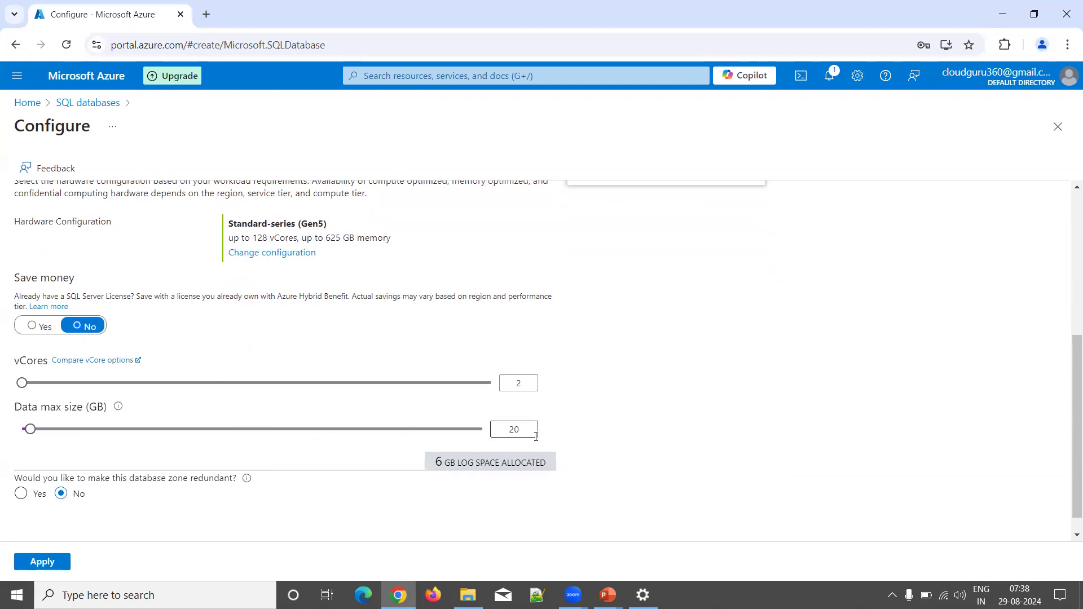
{"action": "scroll", "coordinate": [535, 436], "scroll_direction": "up", "scroll_amount": 2}
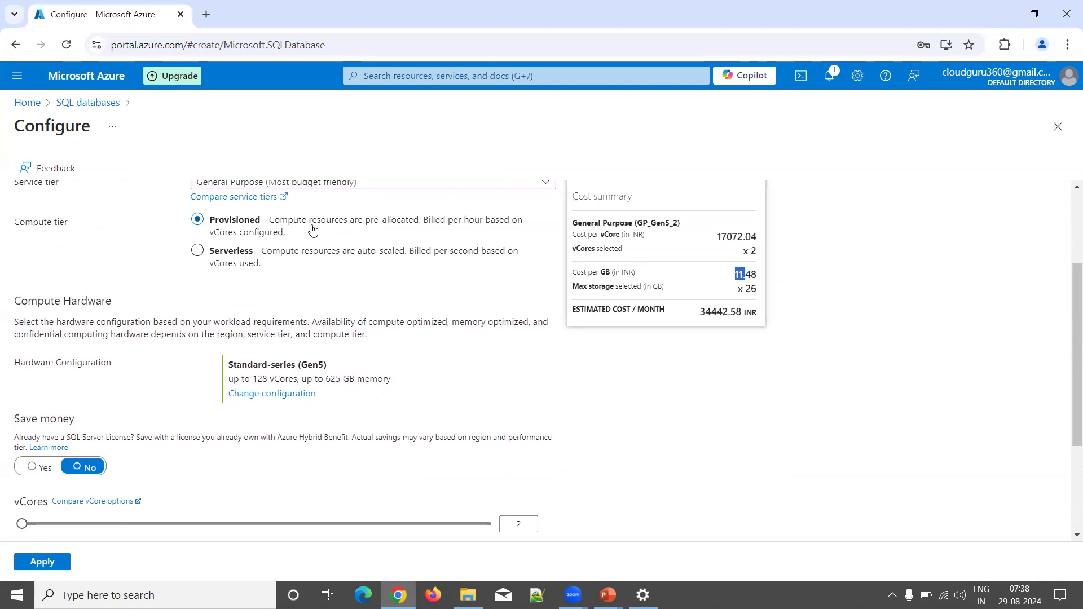
Step: Return to Serverless compute and highlight the updated estimated monthly cost
{"action": "scroll", "coordinate": [313, 227], "scroll_direction": "up", "scroll_amount": 1}
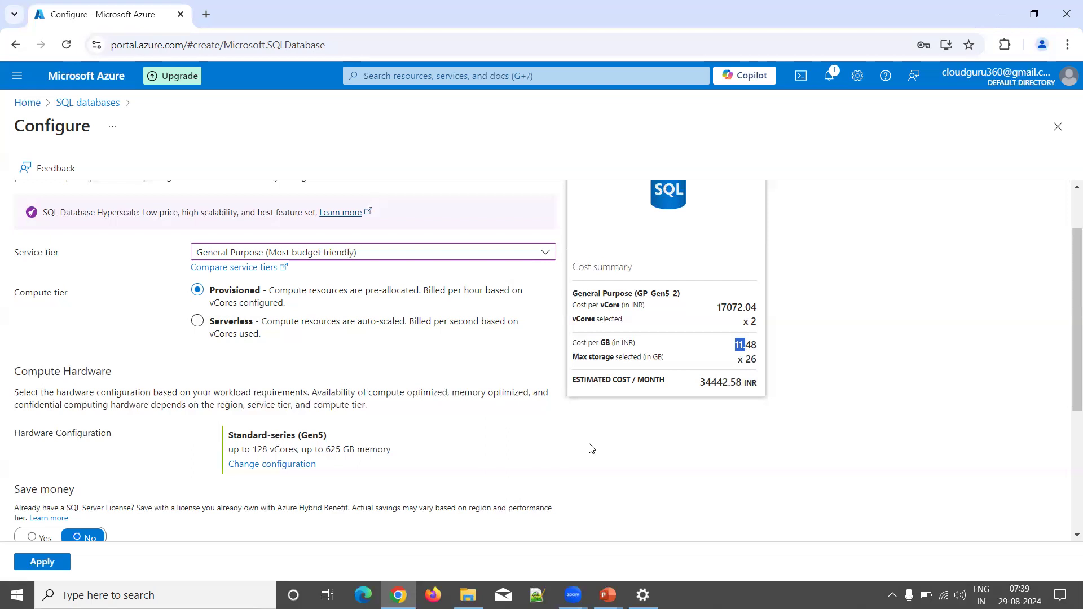
{"action": "left_click_drag", "start_coordinate": [589, 444], "coordinate": [566, 513]}
{"action": "left_click", "coordinate": [226, 322]}
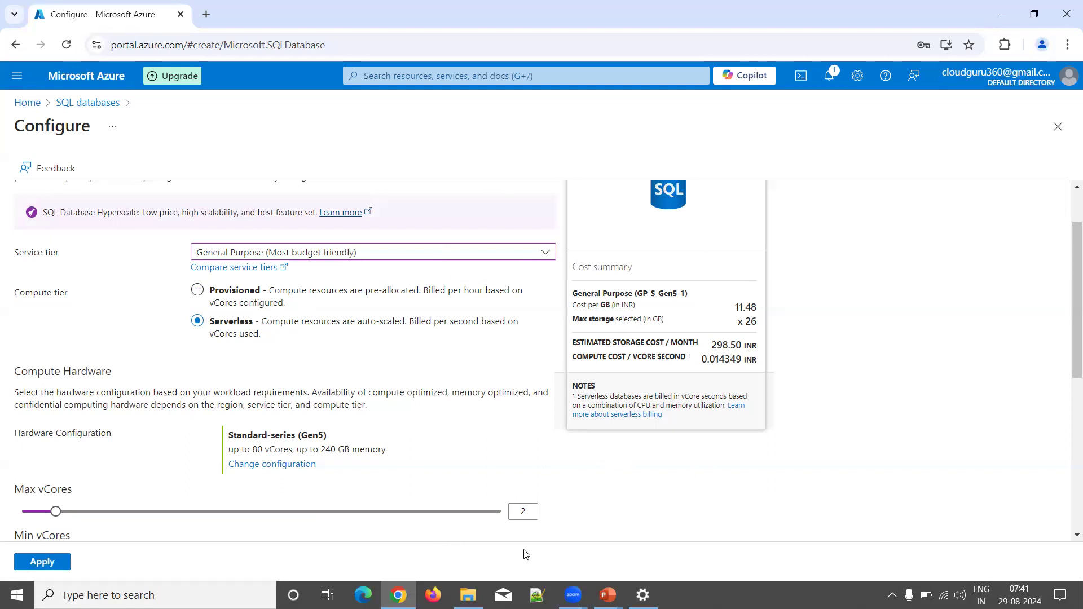
{"action": "scroll", "coordinate": [529, 503], "scroll_direction": "down", "scroll_amount": 2}
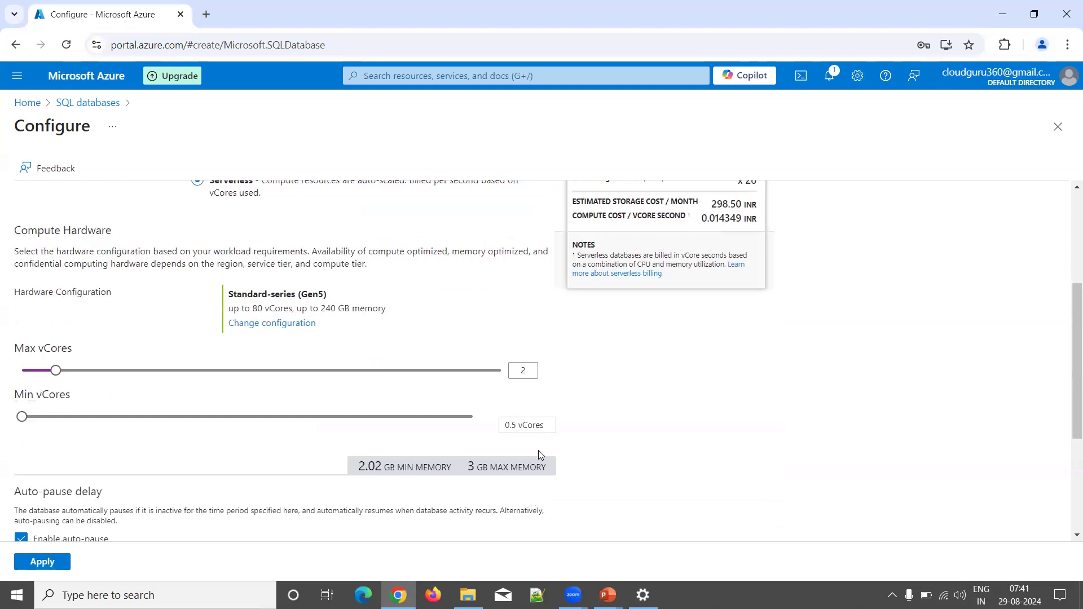
{"action": "scroll", "coordinate": [537, 449], "scroll_direction": "up", "scroll_amount": 3}
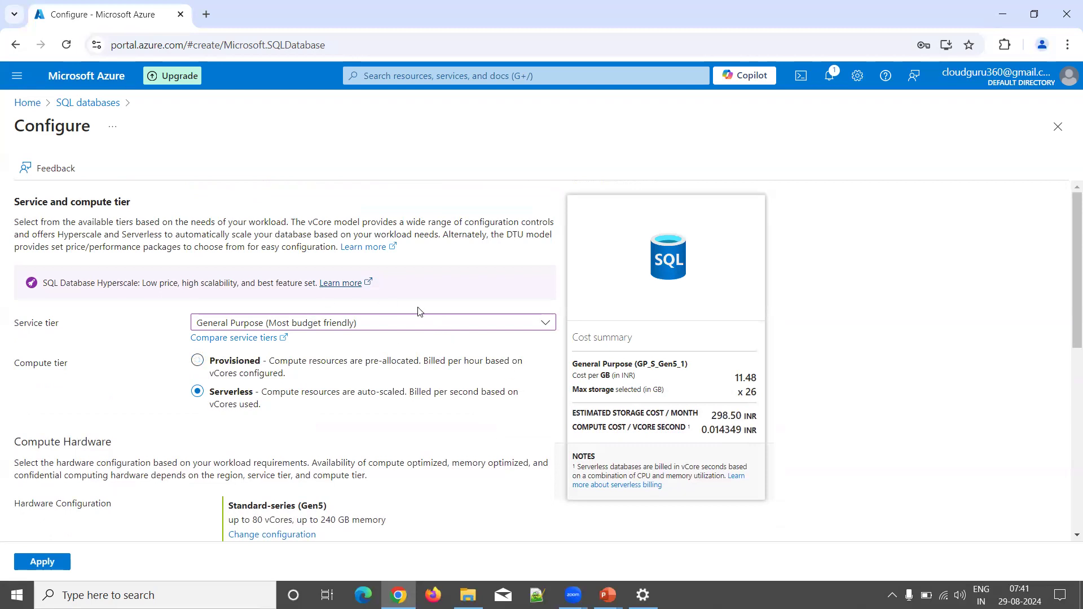
Step: View the vCore and DTU service tiers in the Service tier dropdown
{"action": "left_click", "coordinate": [345, 321]}
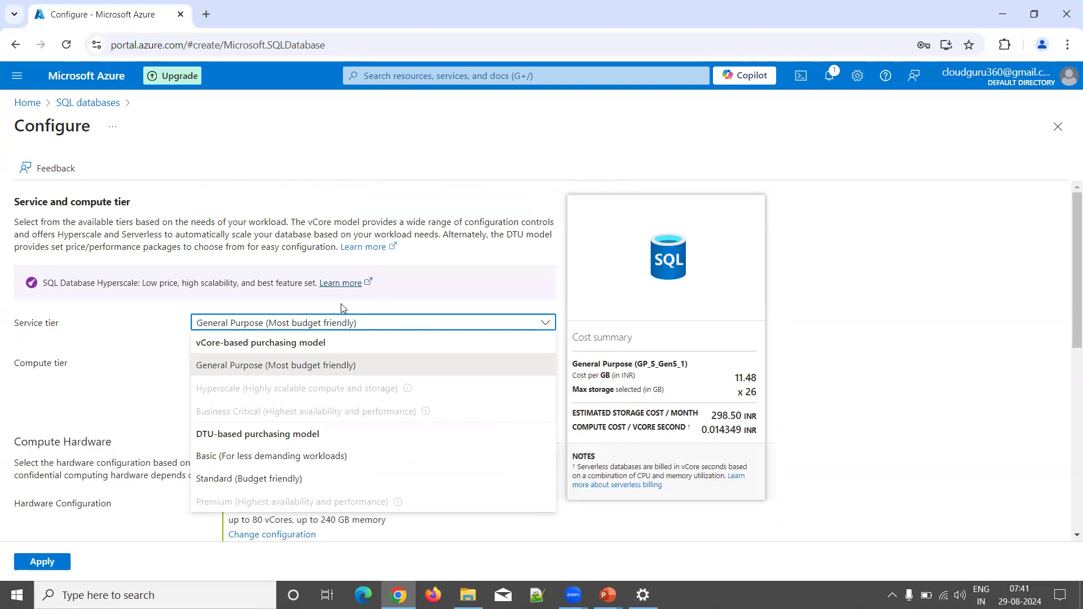
{"action": "left_click", "coordinate": [612, 78]}
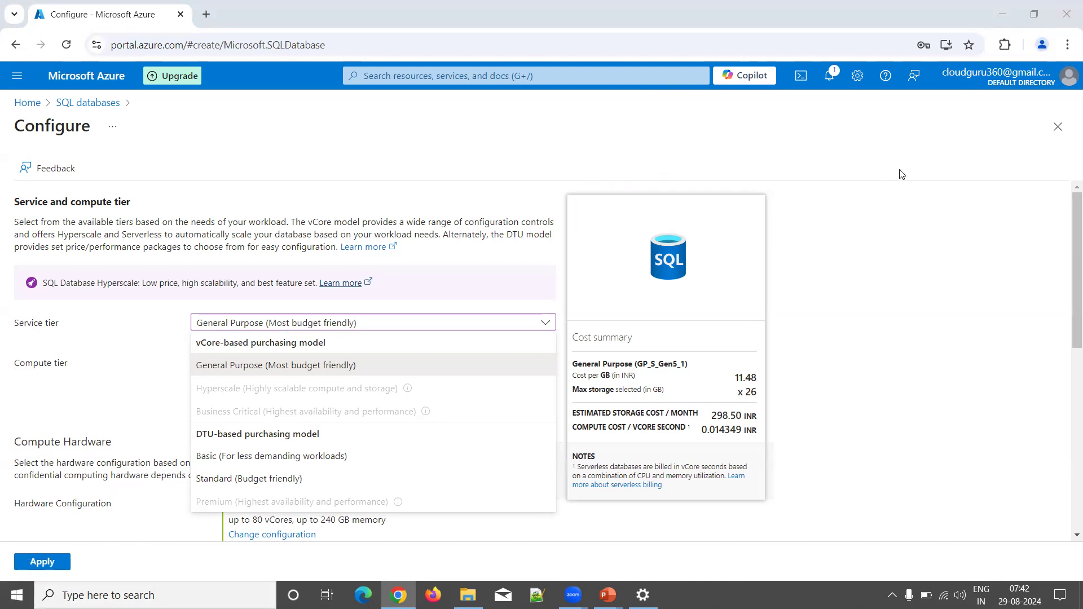
Step: Close the Configure blade, keeping General Purpose Serverless, and continue to Networking
{"action": "left_click", "coordinate": [1058, 126]}
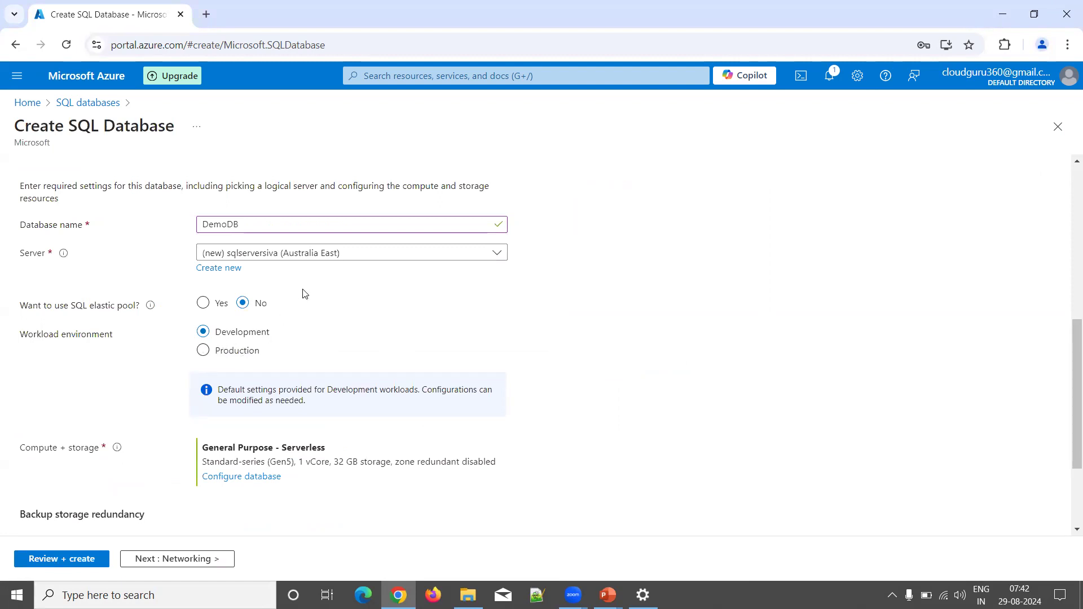
{"action": "scroll", "coordinate": [303, 292], "scroll_direction": "down", "scroll_amount": 3}
{"action": "scroll", "coordinate": [303, 293], "scroll_direction": "up", "scroll_amount": 5}
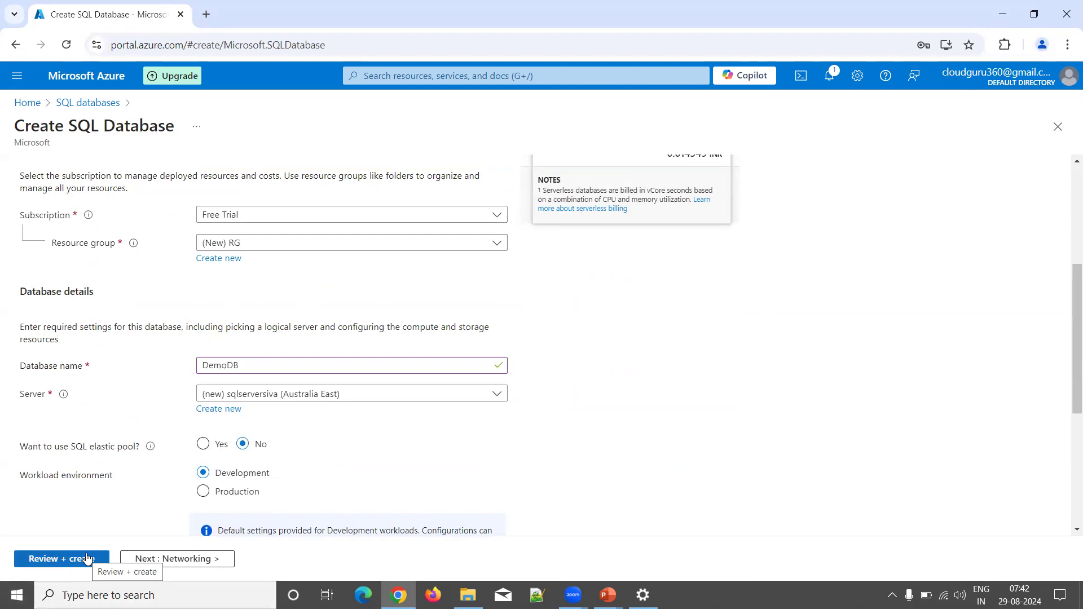
{"action": "left_click", "coordinate": [182, 565]}
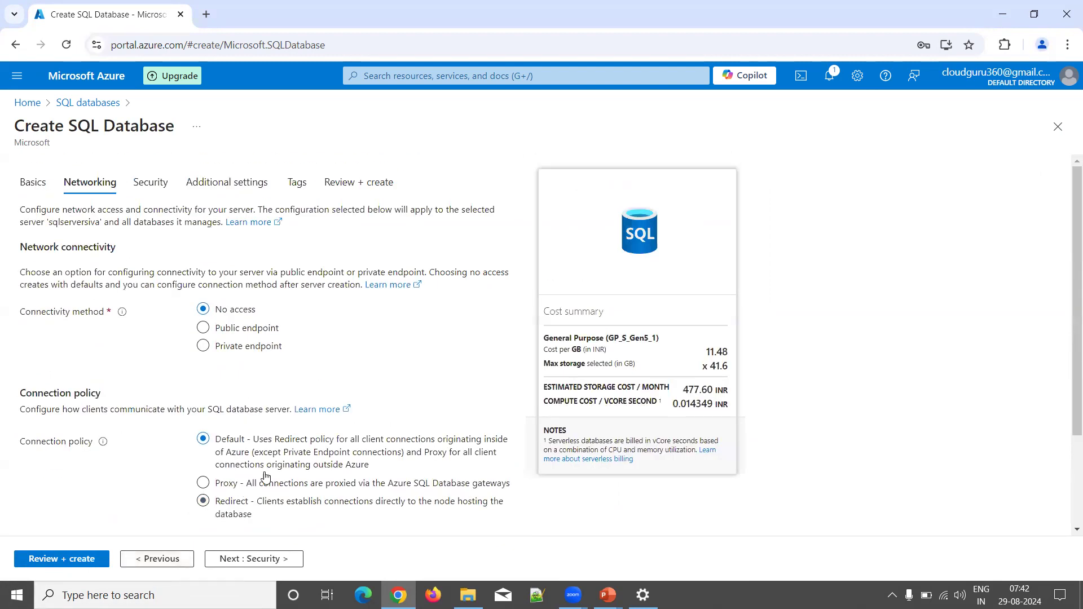
Step: Use a public endpoint, allowing Azure services and adding the current client IP to the firewall
{"action": "left_click", "coordinate": [244, 331]}
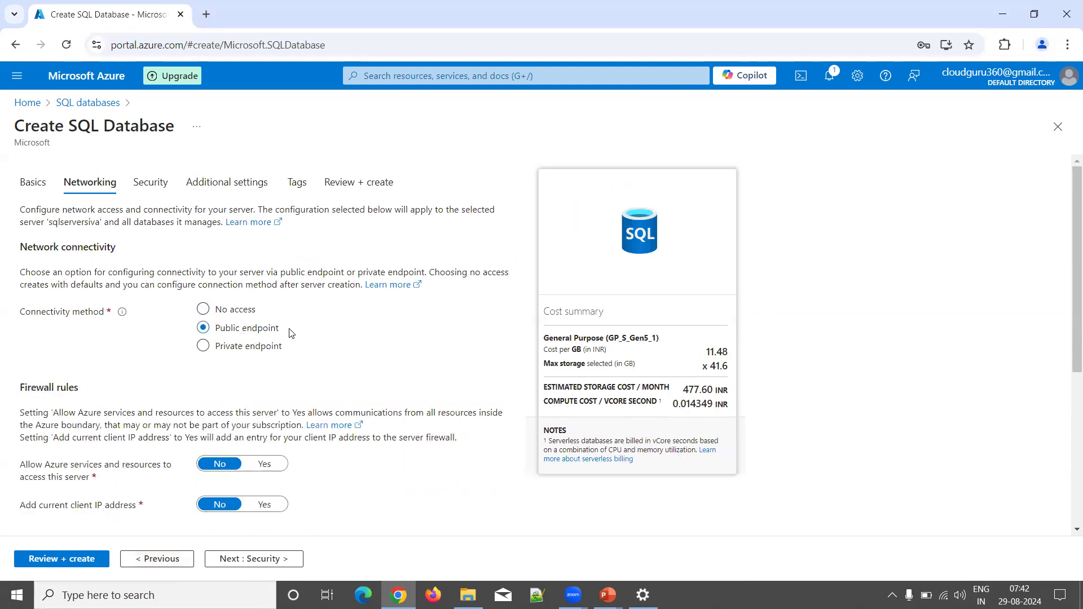
{"action": "scroll", "coordinate": [291, 334], "scroll_direction": "down", "scroll_amount": 1}
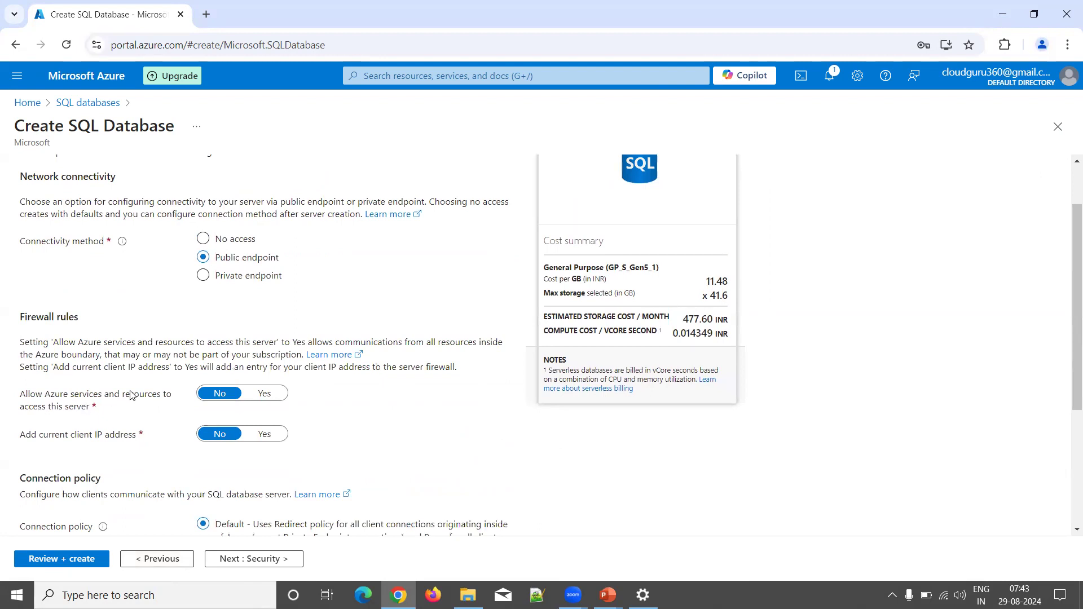
{"action": "left_click", "coordinate": [265, 404]}
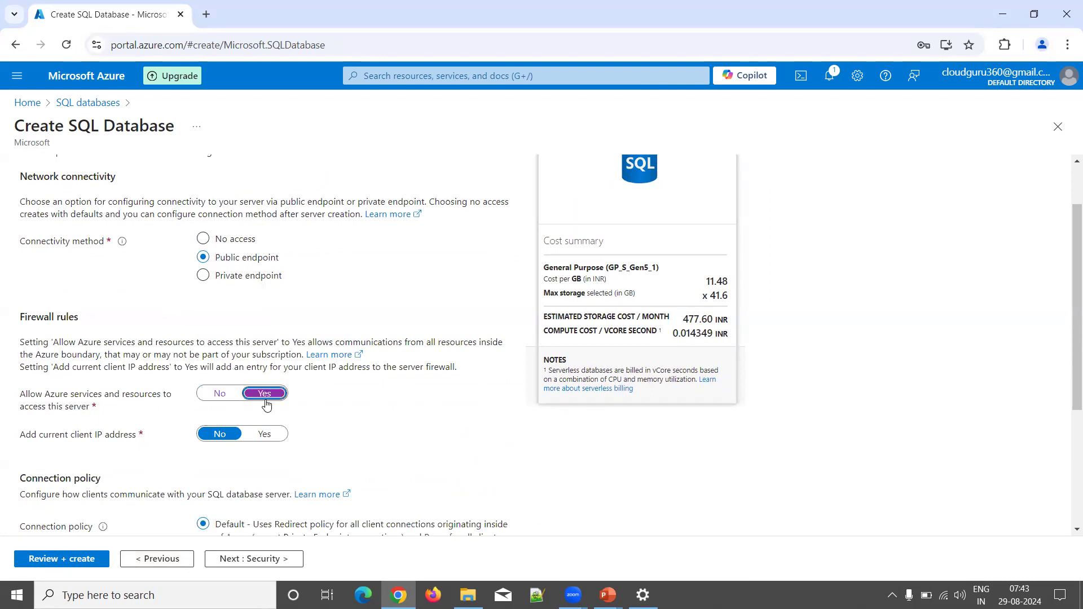
{"action": "left_click", "coordinate": [272, 441]}
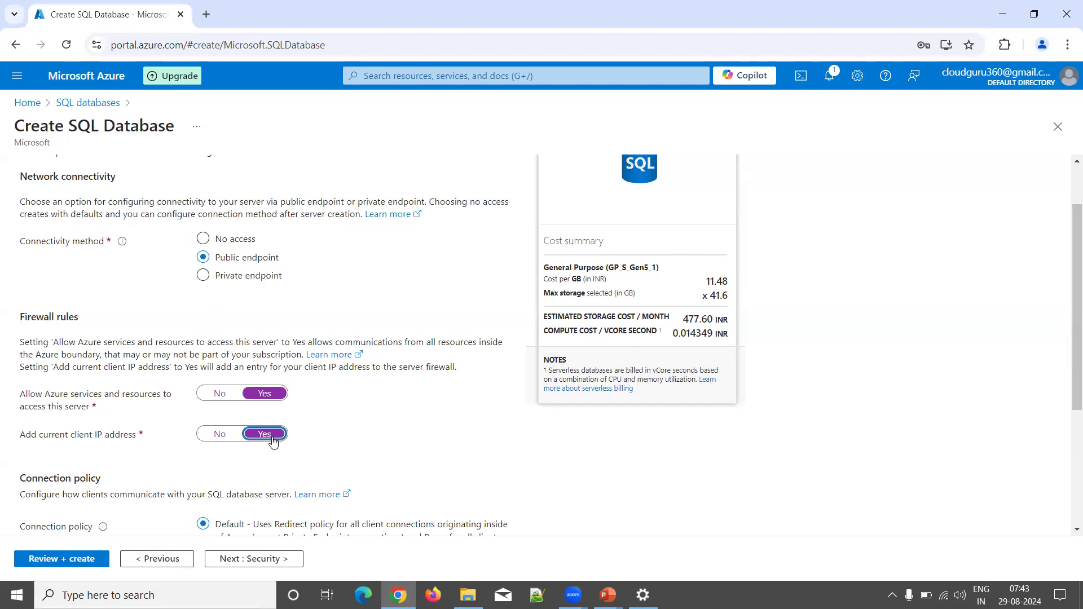
{"action": "scroll", "coordinate": [273, 442], "scroll_direction": "down", "scroll_amount": 3}
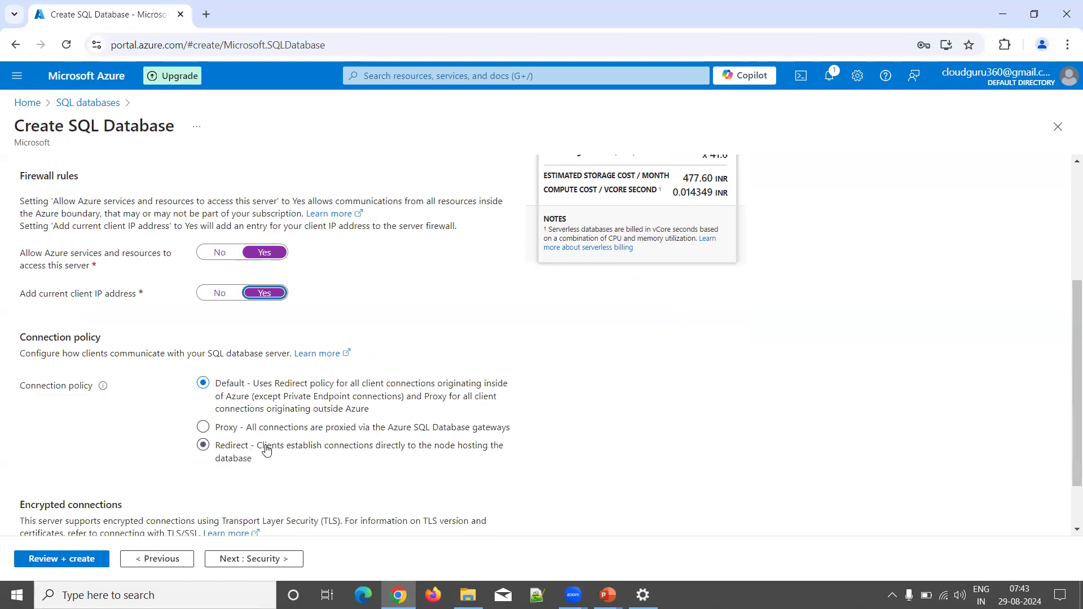
{"action": "scroll", "coordinate": [266, 449], "scroll_direction": "down", "scroll_amount": 1}
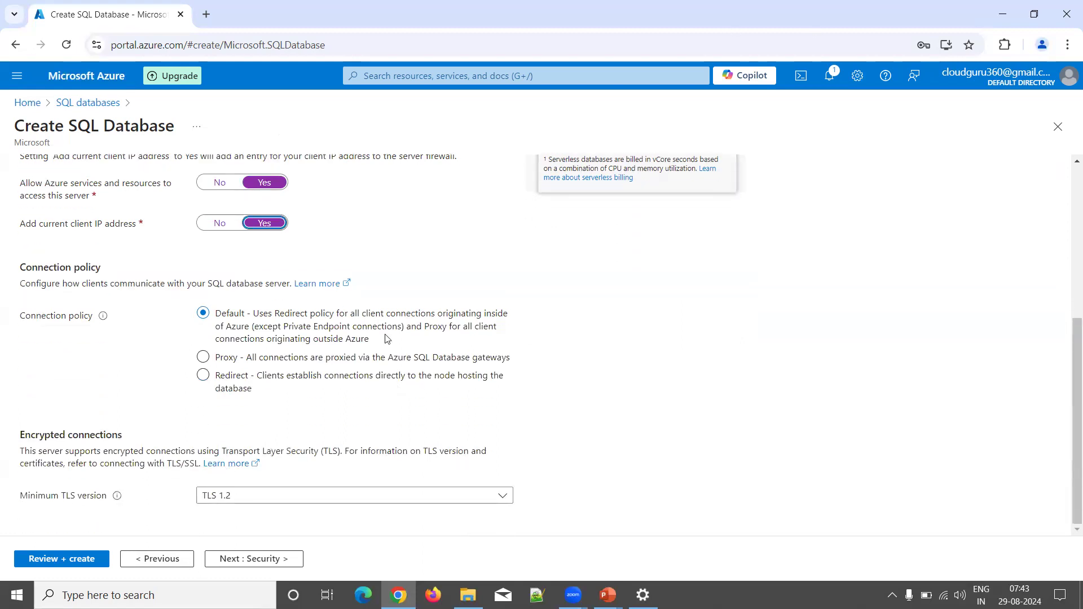
Step: Advance through Security, Additional settings and Tags to the Review + create summary
{"action": "left_click", "coordinate": [254, 558]}
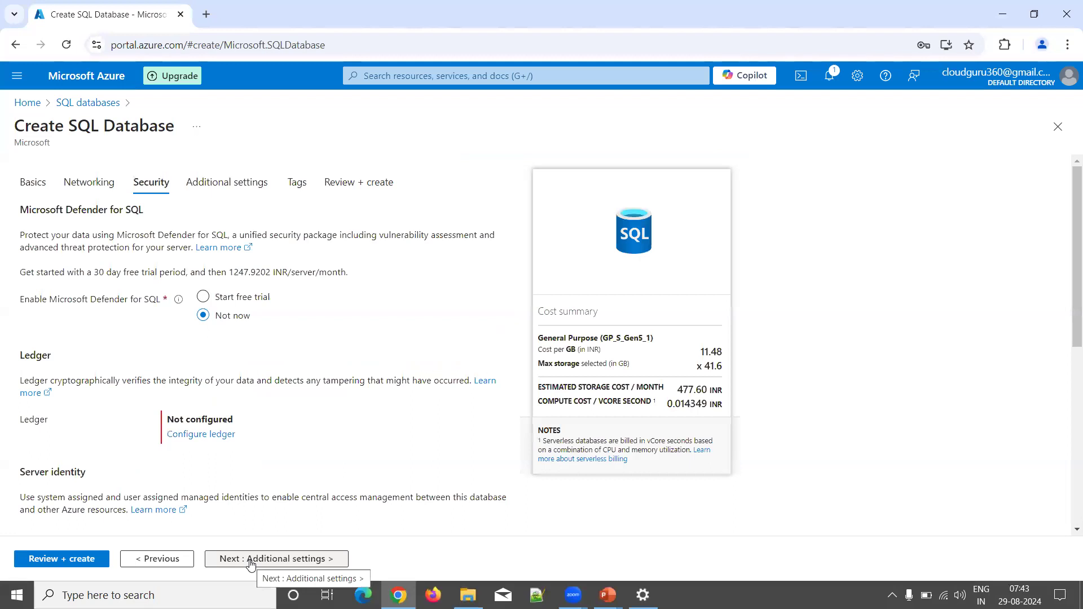
{"action": "scroll", "coordinate": [315, 420], "scroll_direction": "down", "scroll_amount": 7}
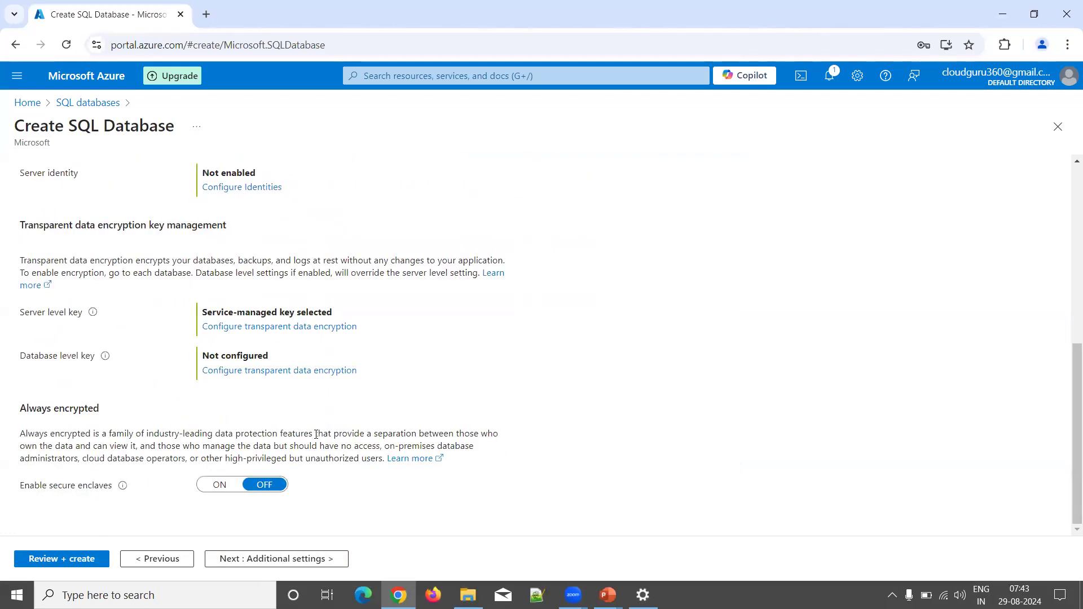
{"action": "left_click", "coordinate": [291, 566]}
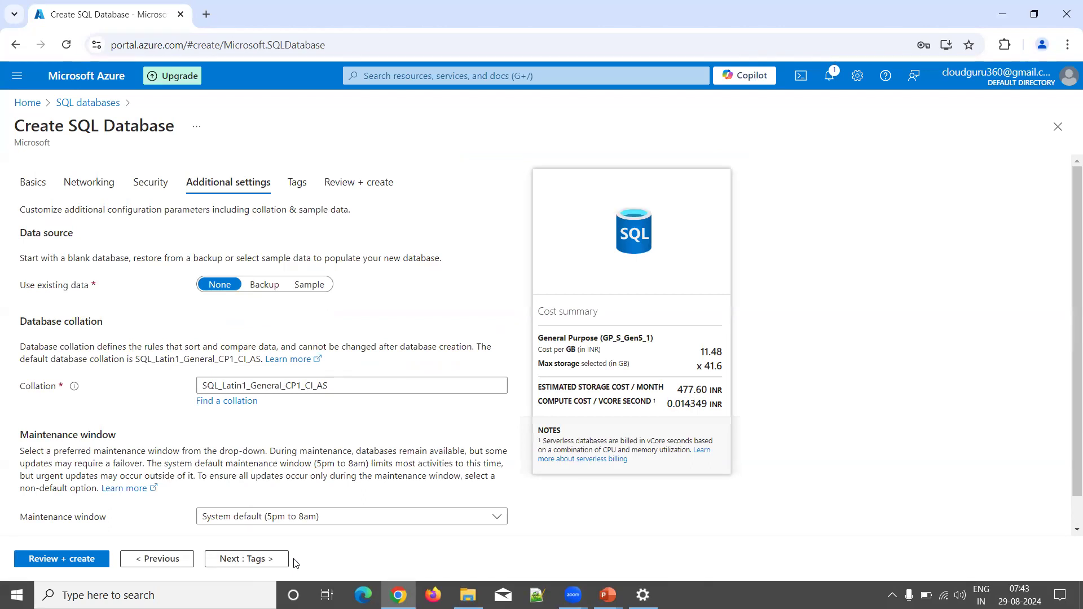
{"action": "left_click", "coordinate": [238, 566]}
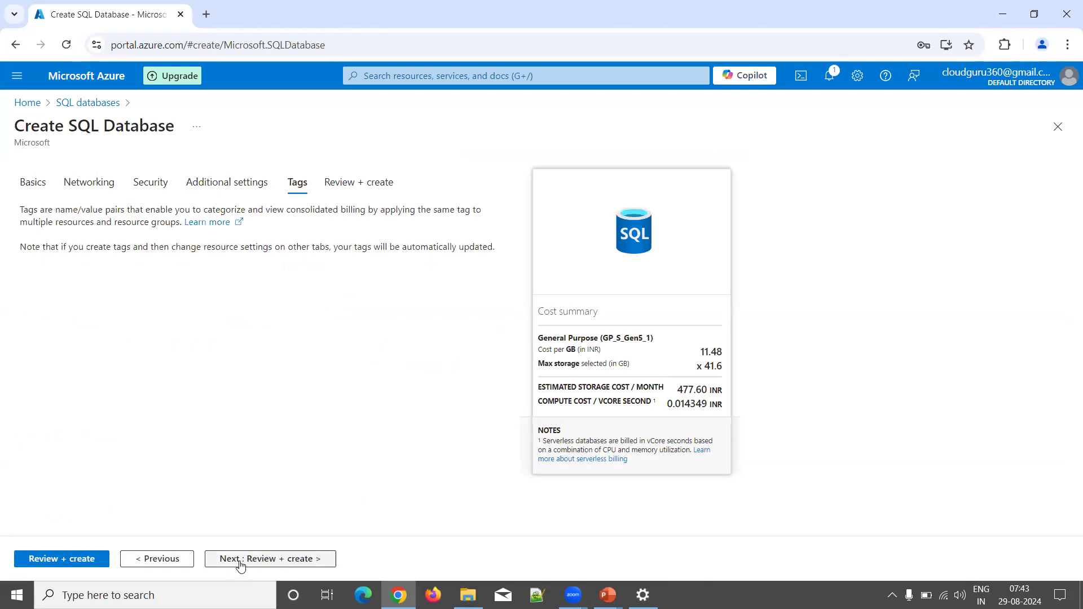
{"action": "left_click", "coordinate": [240, 559]}
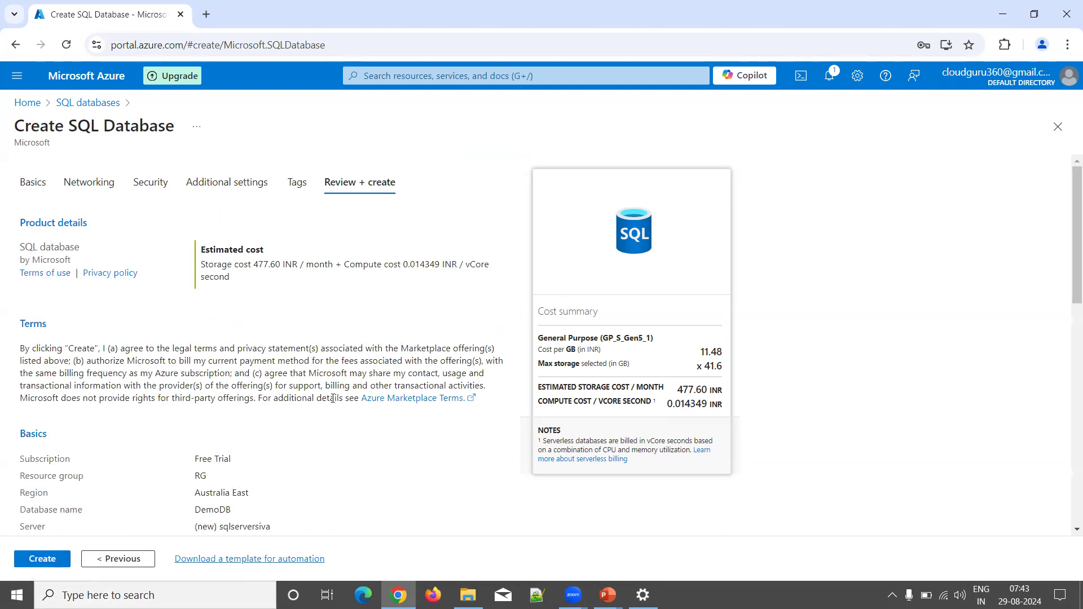
Step: Create DemoDB in resource group RG, then search Windows for 'sql'
{"action": "left_click", "coordinate": [41, 559]}
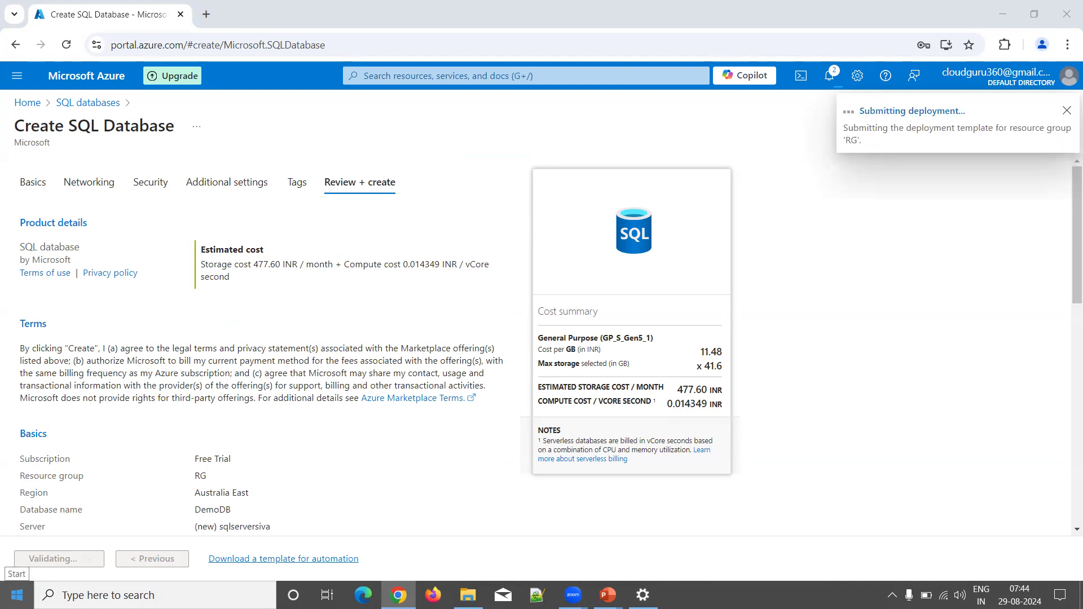
{"action": "left_click", "coordinate": [17, 595]}
{"action": "type", "text": "sql"}
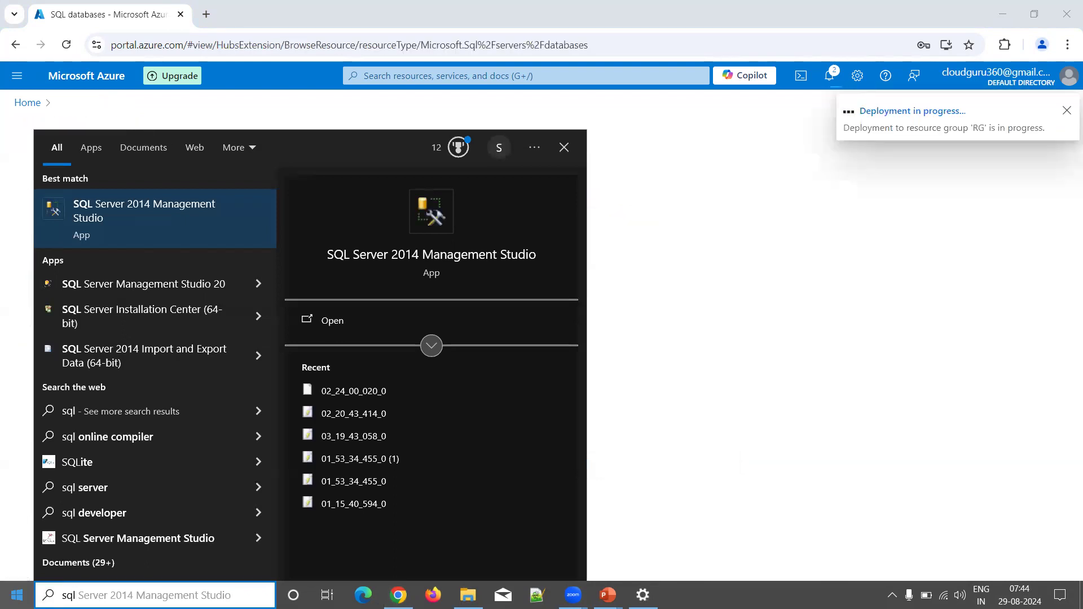
Step: Launch SQL Server 2014 Management Studio, then return to the Azure deployment page
{"action": "left_click", "coordinate": [29, 586]}
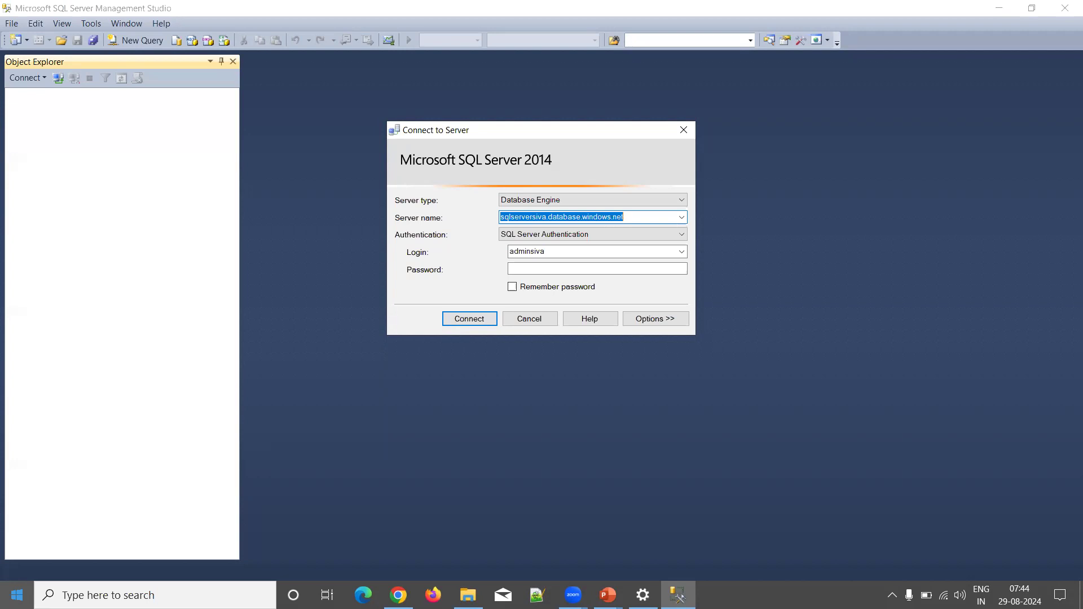
{"action": "key", "text": "alt+Tab"}
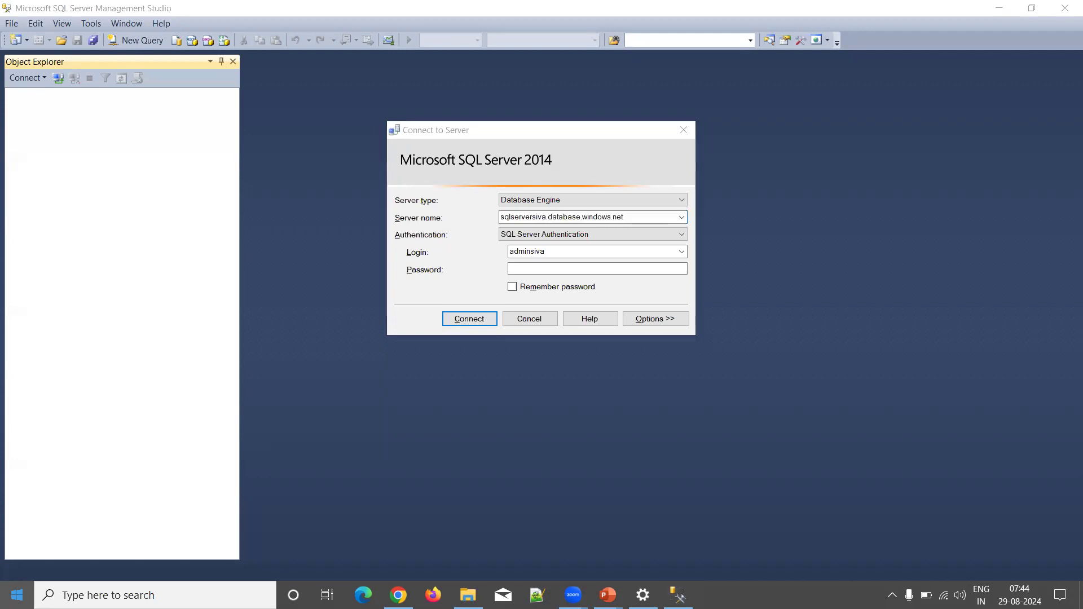
{"action": "key", "text": "alt+Tab"}
{"action": "key", "text": "alt+Tab"}
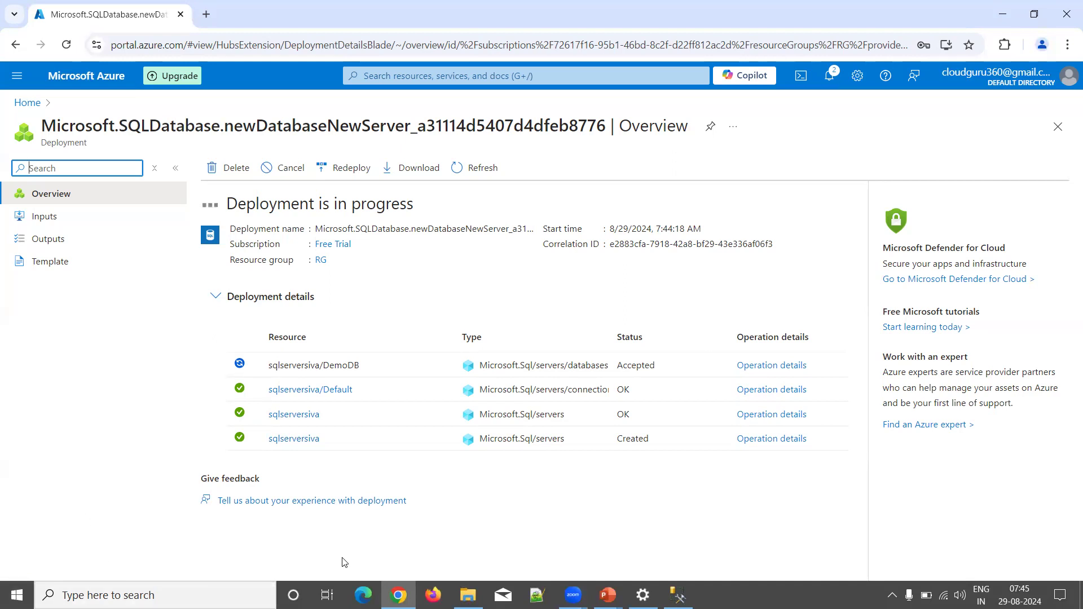
Step: Search Google in a new tab for 'sql server management studio download'
{"action": "left_click", "coordinate": [206, 15]}
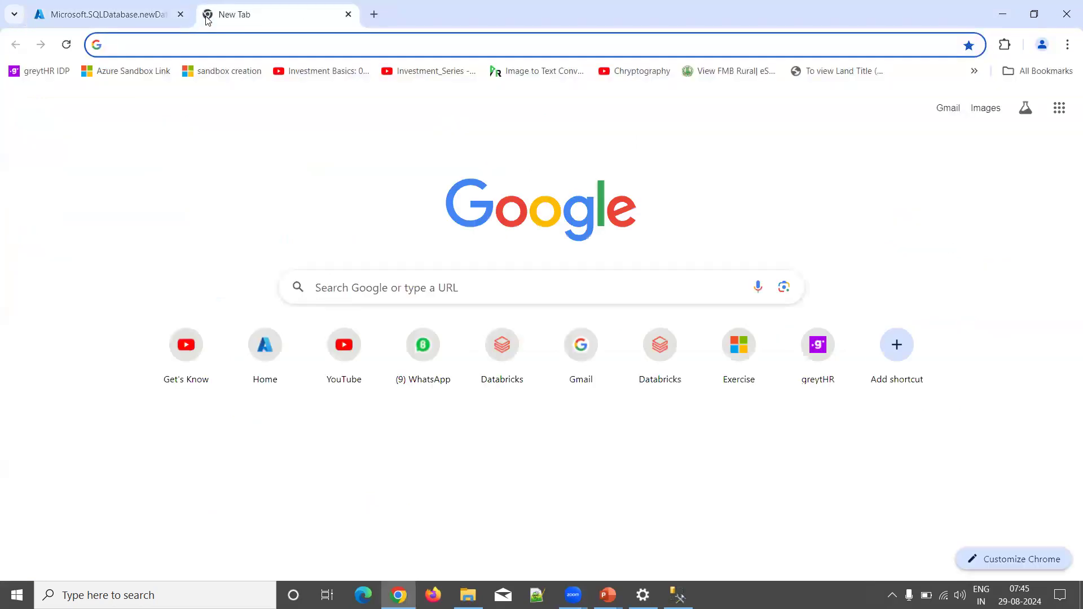
{"action": "type", "text": "sql server "}
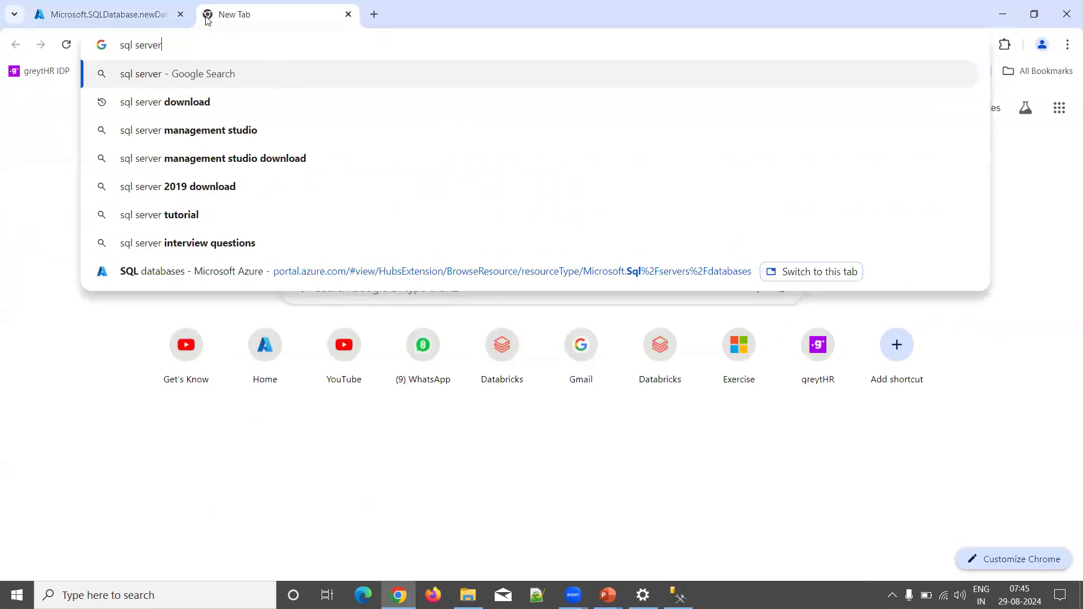
{"action": "type", "text": "mama"}
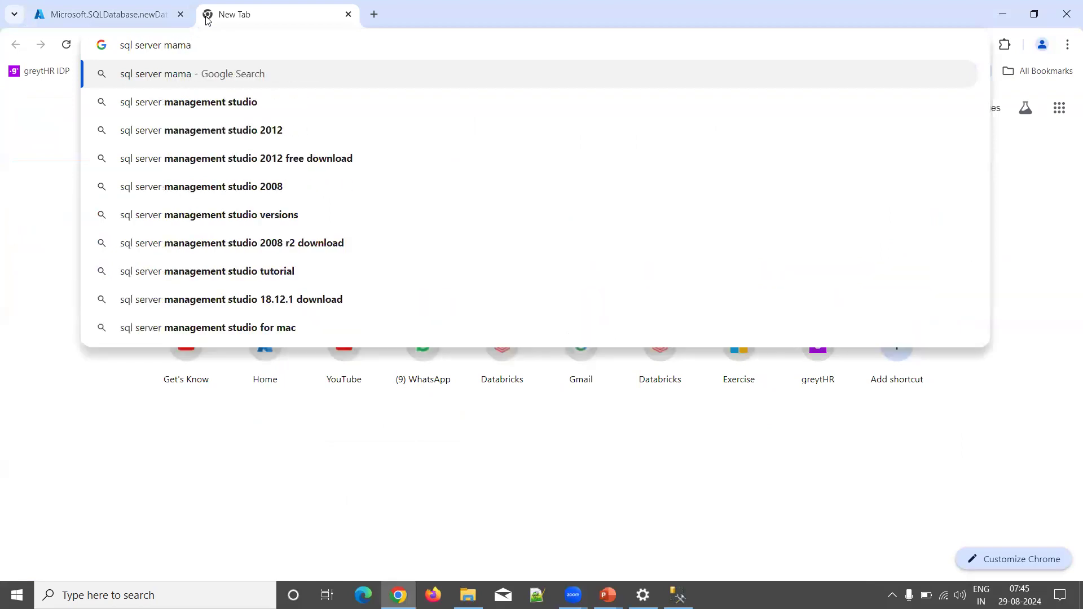
{"action": "key", "text": "Down"}
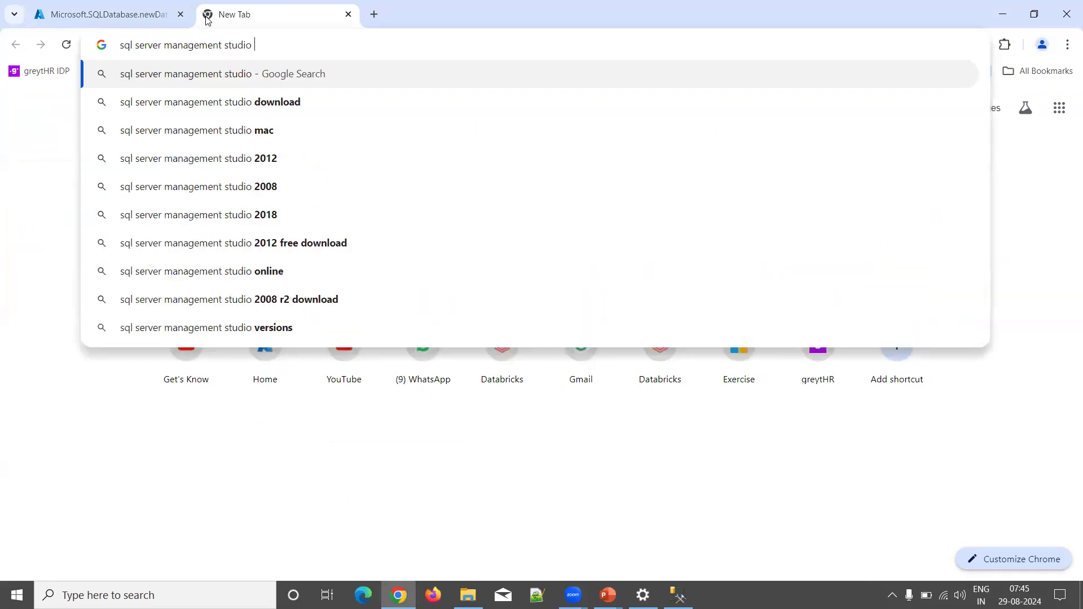
{"action": "type", "text": "download"}
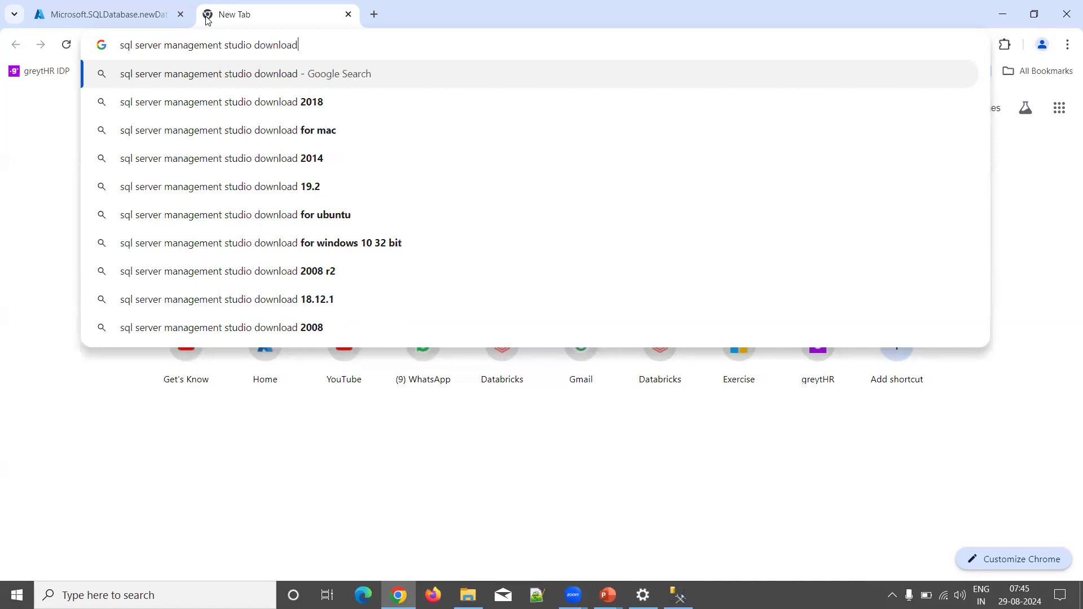
{"action": "key", "text": "Return"}
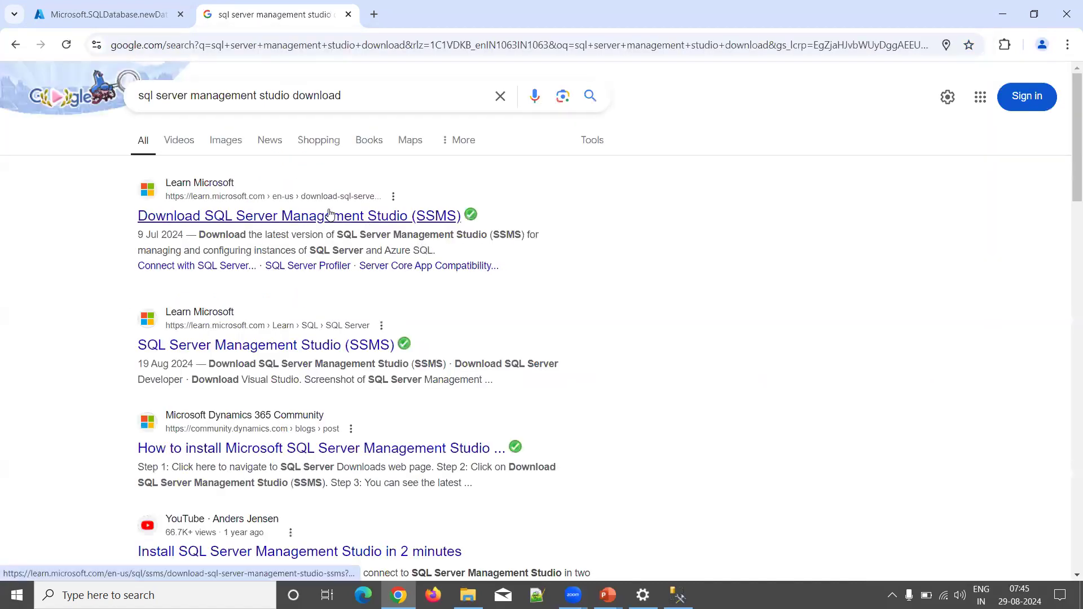
Step: Open Microsoft's Download SSMS page at the 20.2 download section, briefly checking SSMS
{"action": "left_click", "coordinate": [319, 219]}
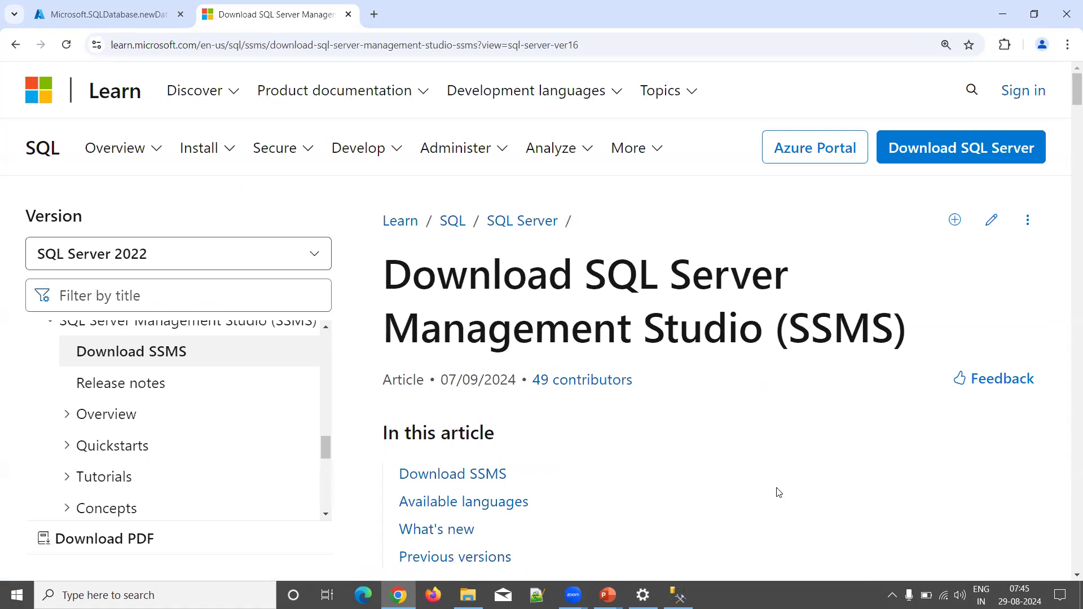
{"action": "scroll", "coordinate": [743, 451], "scroll_direction": "down", "scroll_amount": 6}
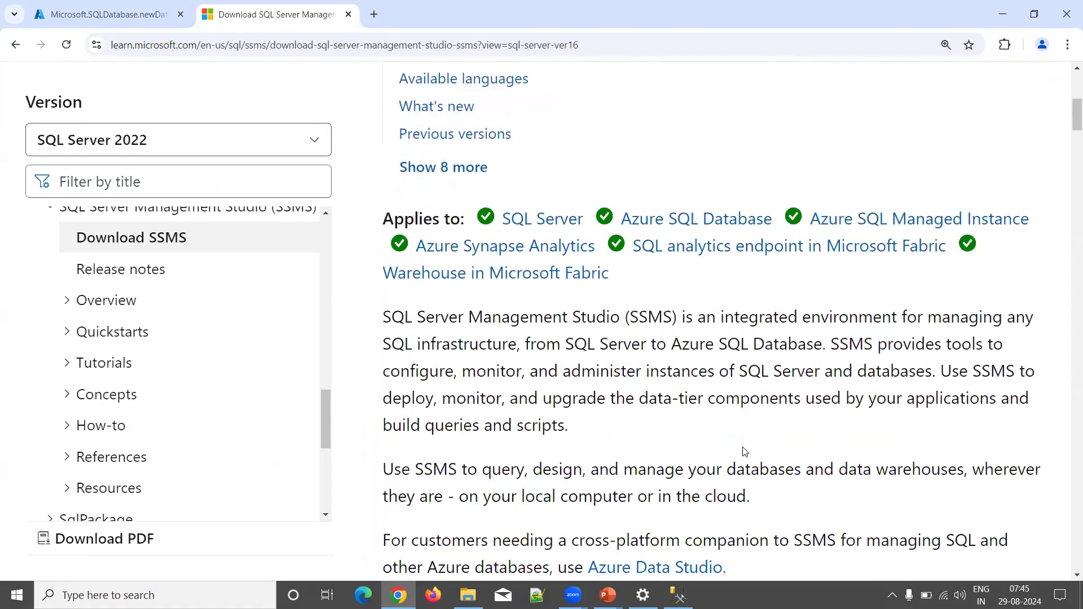
{"action": "scroll", "coordinate": [743, 451], "scroll_direction": "down", "scroll_amount": 4}
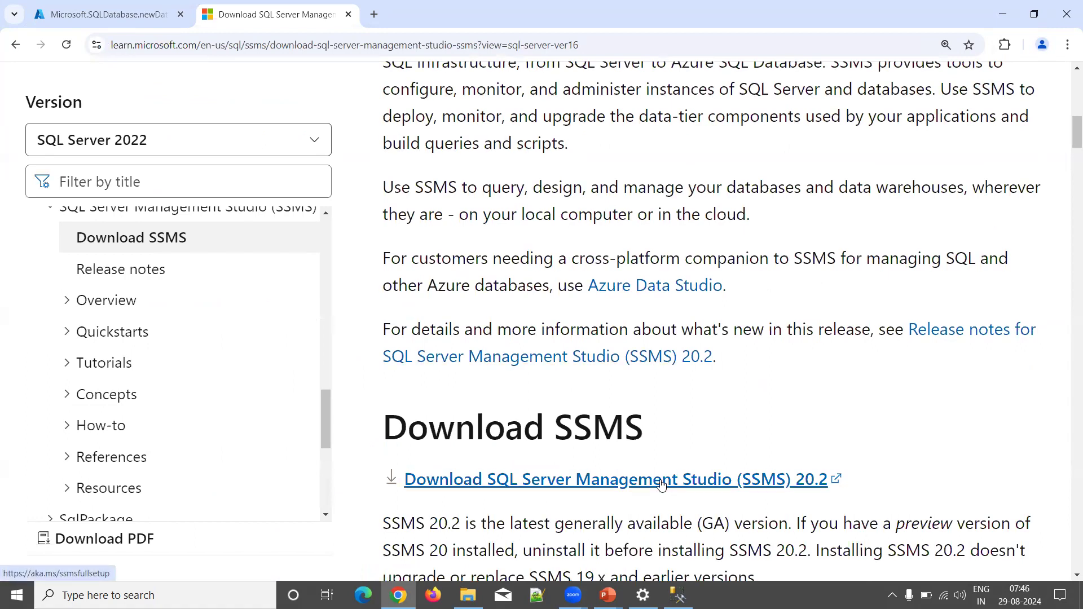
{"action": "scroll", "coordinate": [661, 484], "scroll_direction": "down", "scroll_amount": 2}
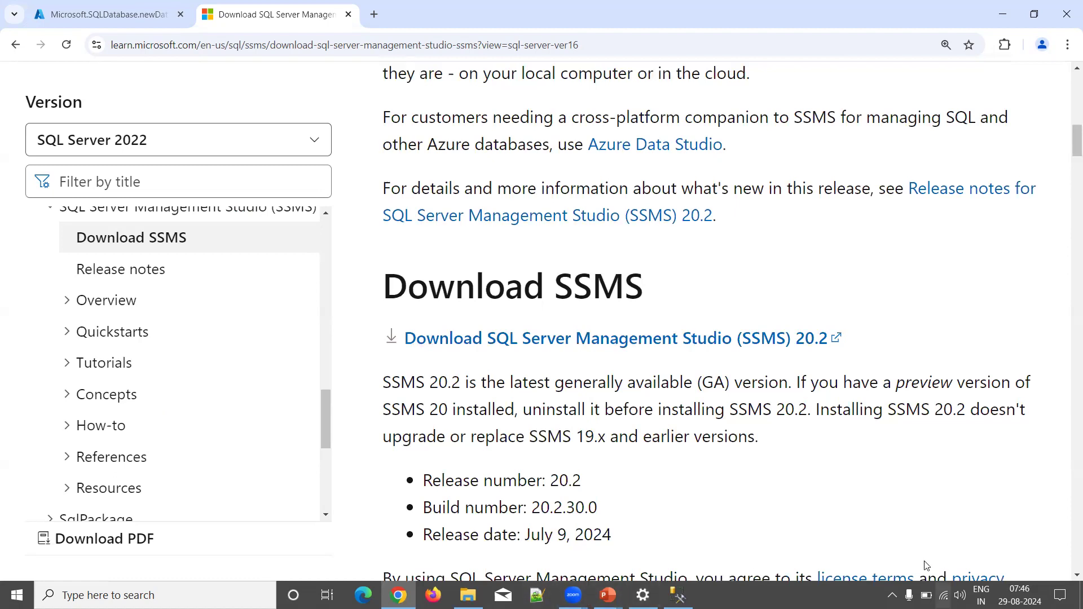
{"action": "left_click", "coordinate": [677, 595]}
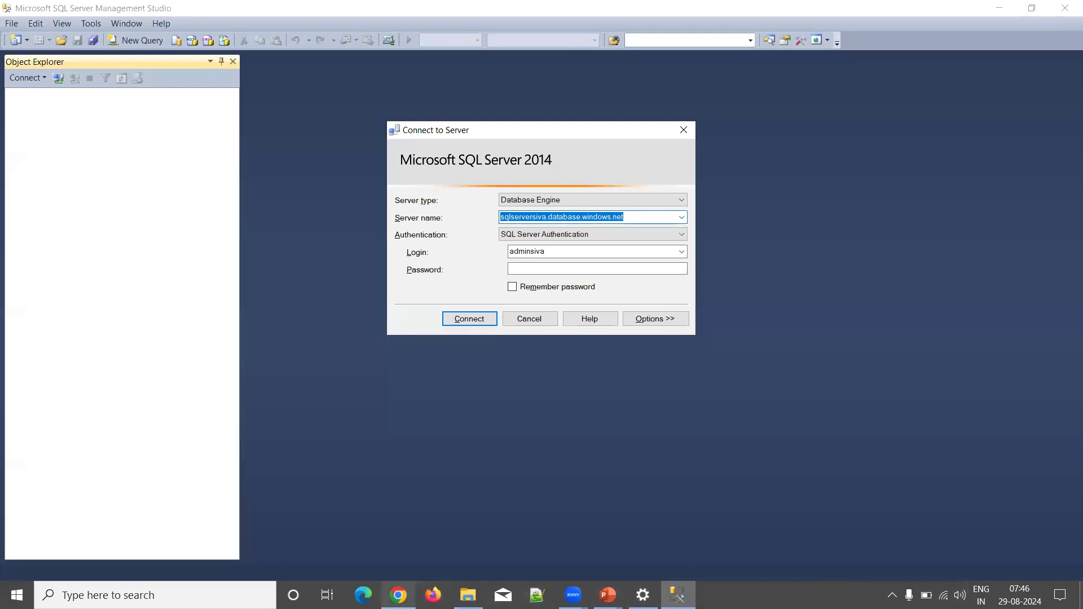
{"action": "left_click", "coordinate": [398, 594]}
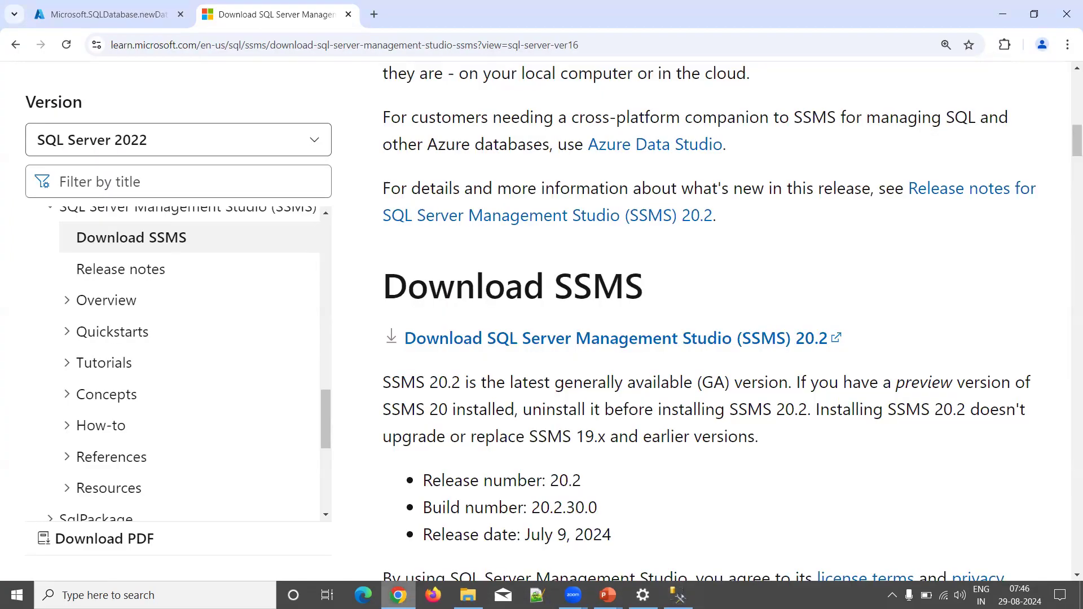
Step: Return to the completed deployment and open the new DemoDB database's resource page
{"action": "left_click", "coordinate": [119, 18]}
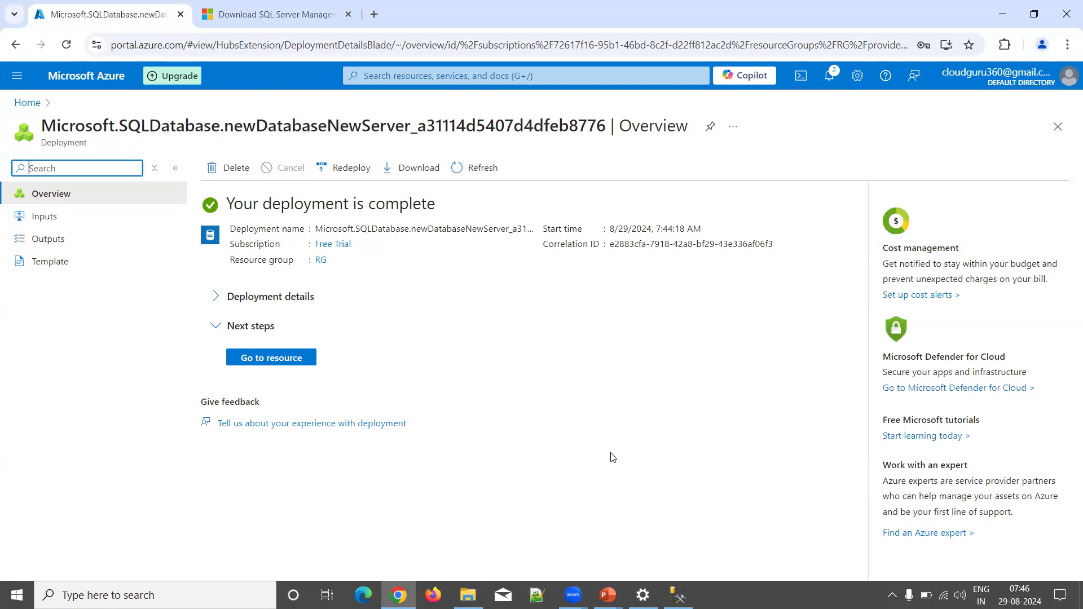
{"action": "left_click", "coordinate": [265, 364]}
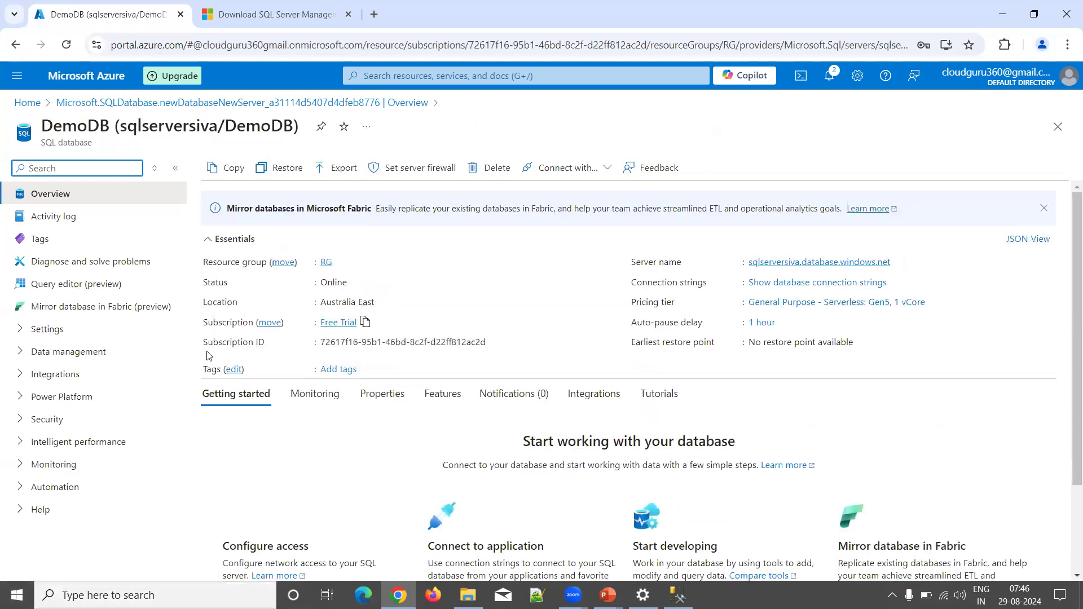
Step: Open DemoDB's Query editor (preview) in a new browser tab and sign in with the SQL login password
{"action": "right_click", "coordinate": [81, 291]}
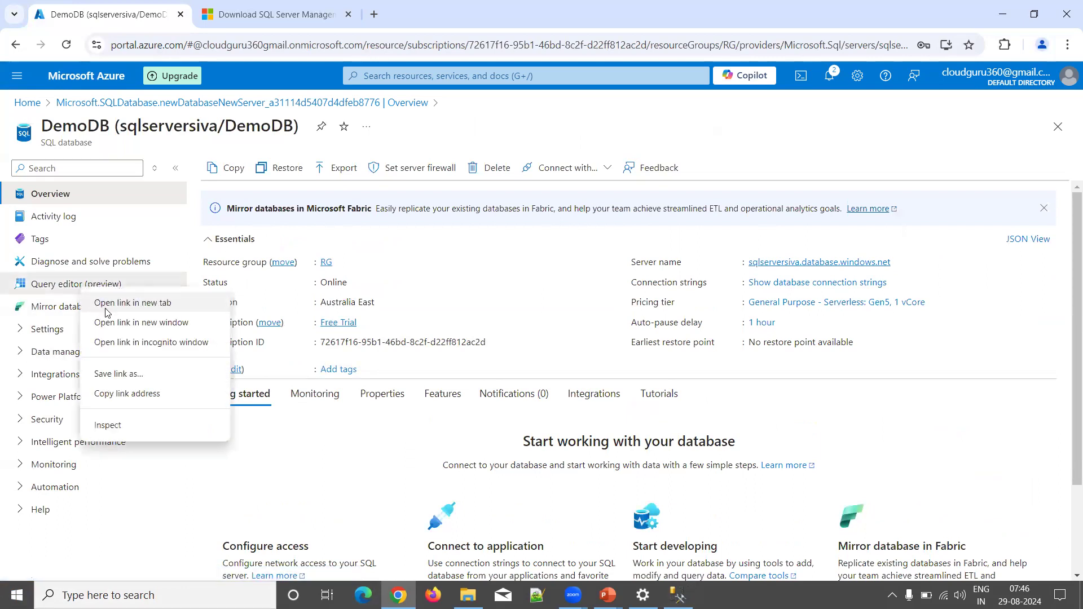
{"action": "left_click", "coordinate": [133, 303]}
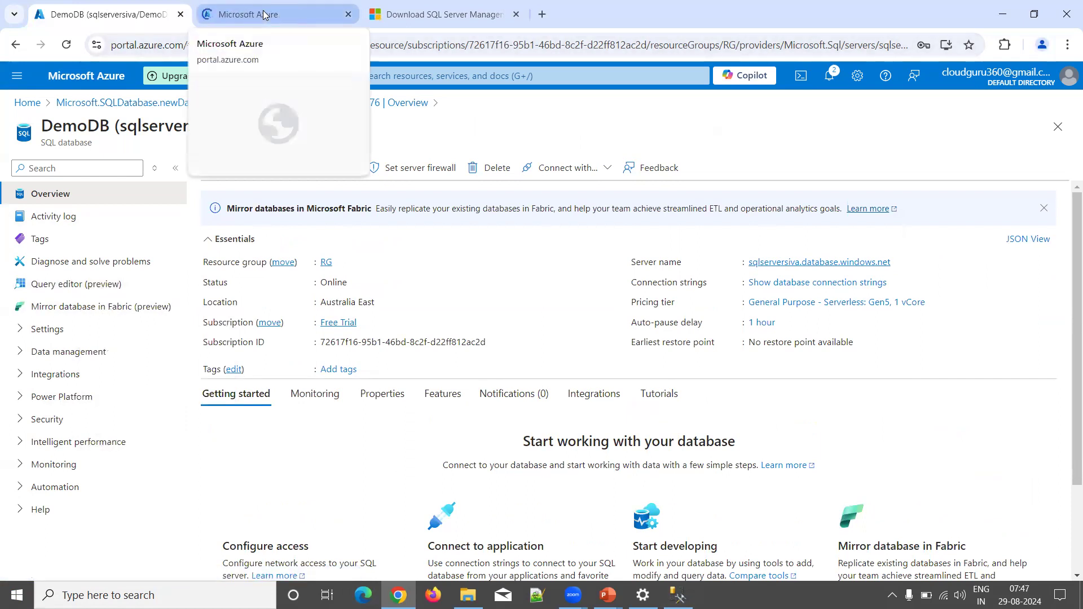
{"action": "left_click", "coordinate": [263, 11]}
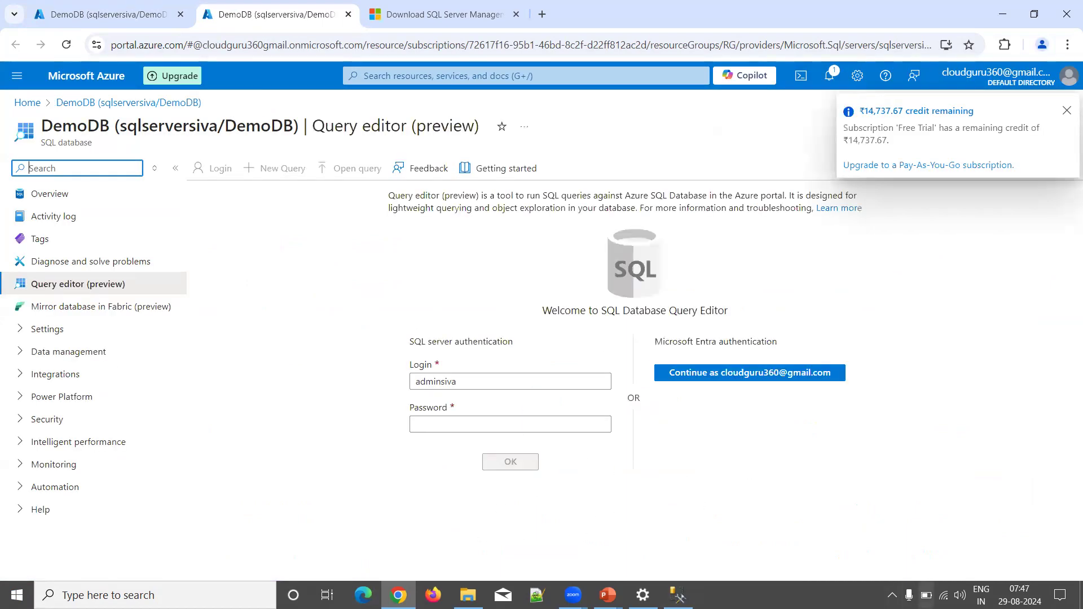
{"action": "left_click", "coordinate": [534, 417]}
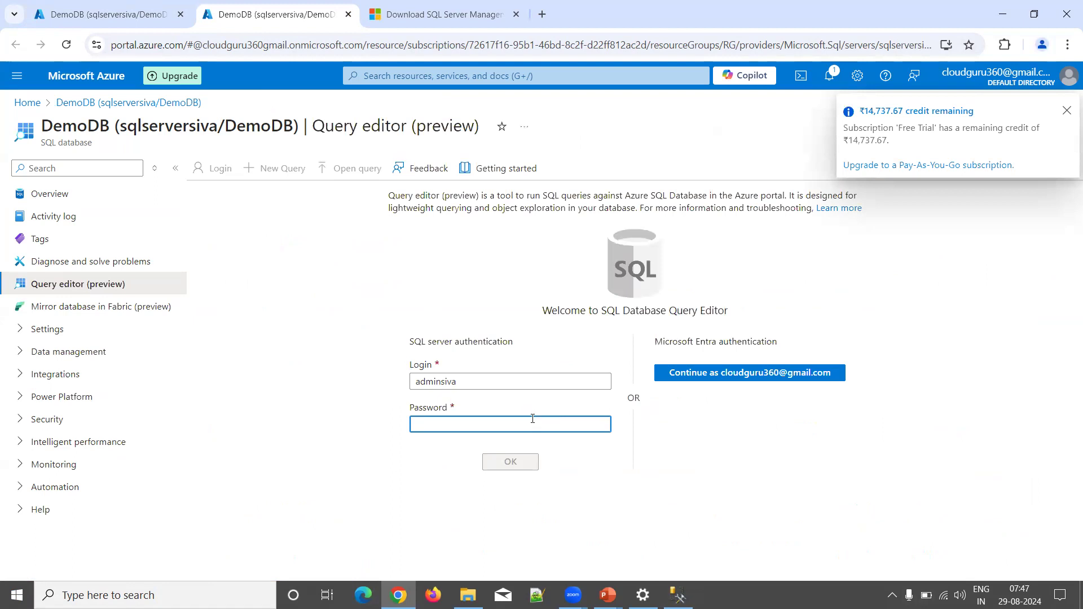
{"action": "type", "text": "*********"}
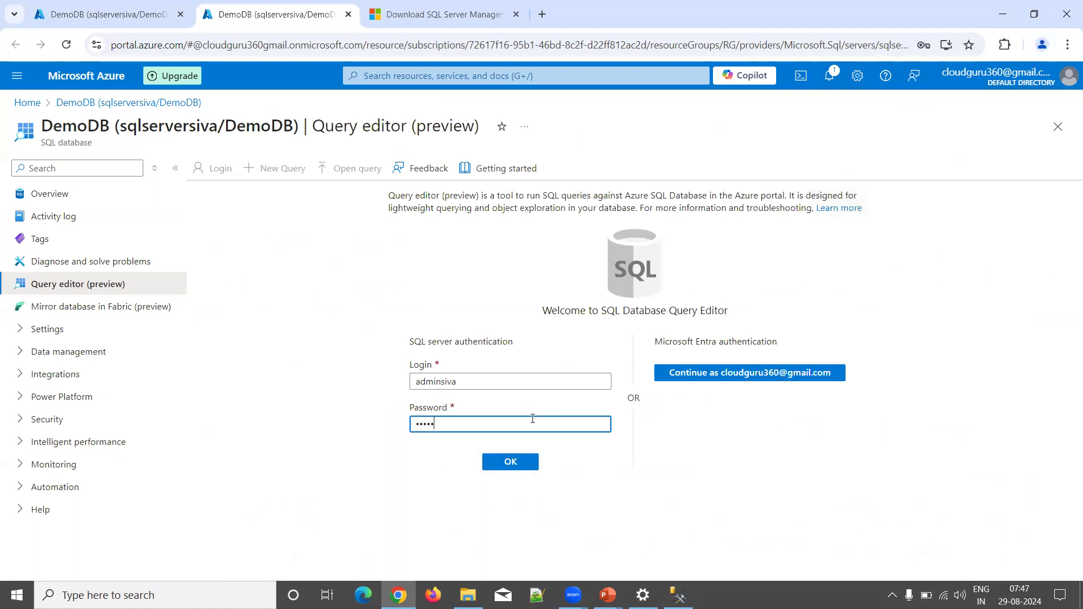
{"action": "type", "text": "***"}
{"action": "key", "text": "Return"}
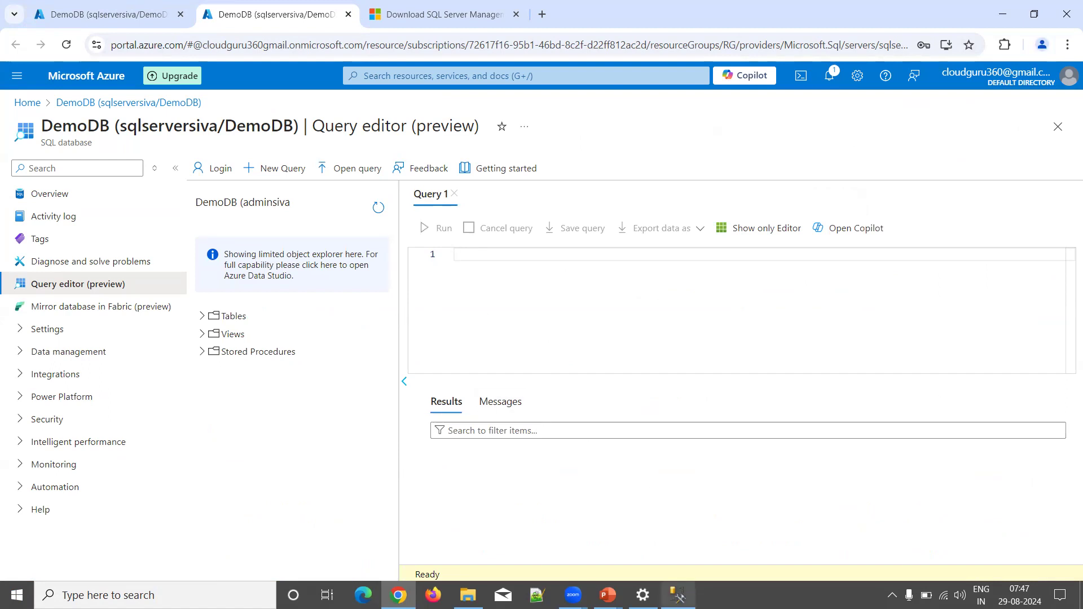
Step: Glance at SQL Server Management Studio, then return to the DemoDB Overview in the first browser tab
{"action": "left_click", "coordinate": [678, 595]}
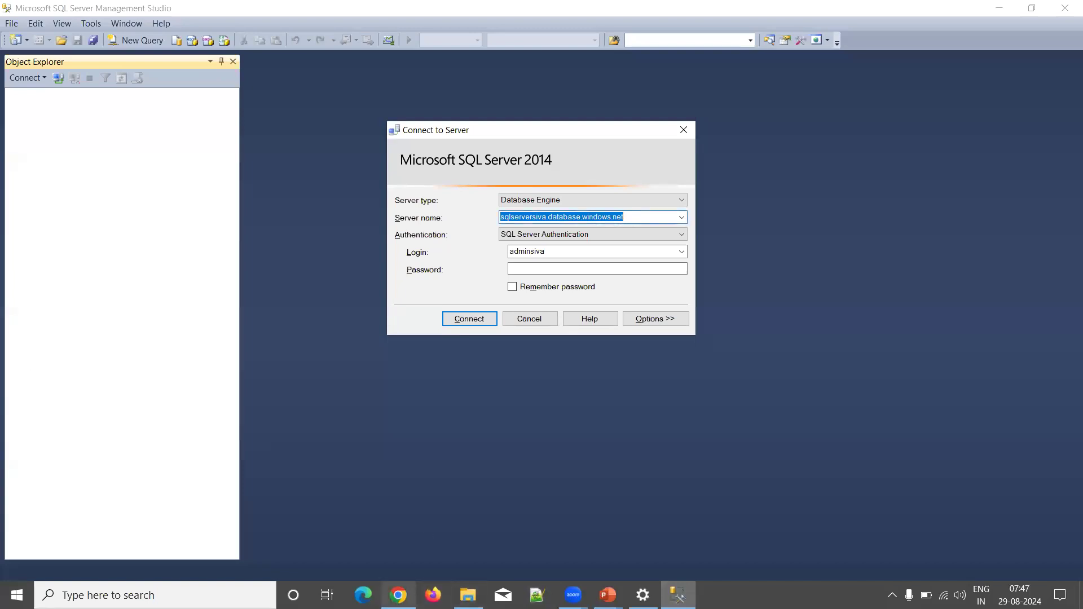
{"action": "left_click", "coordinate": [398, 595]}
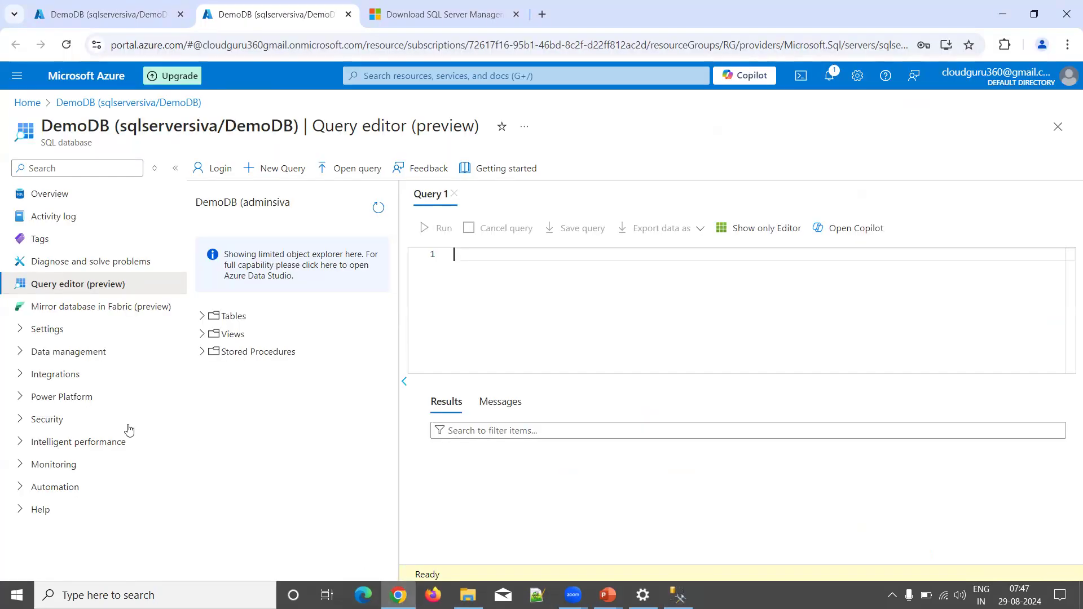
{"action": "left_click", "coordinate": [110, 9]}
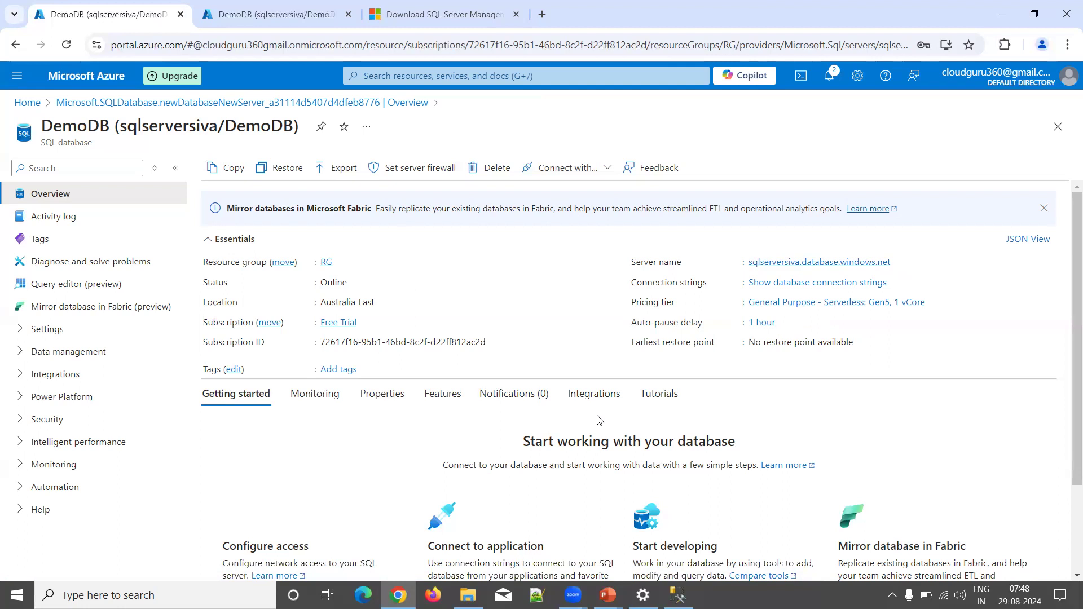
Step: Copy the server name sqlserversiva.database.windows.net from the portal into SSMS's Server name field
{"action": "mouse_move", "coordinate": [840, 271]}
{"action": "left_click", "coordinate": [898, 263]}
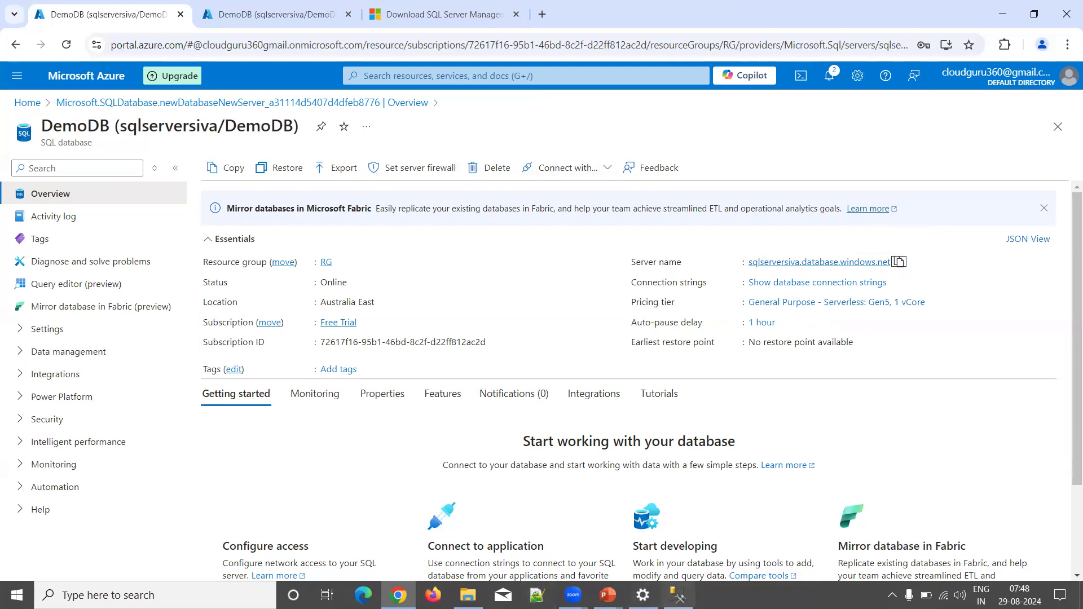
{"action": "left_click", "coordinate": [678, 595]}
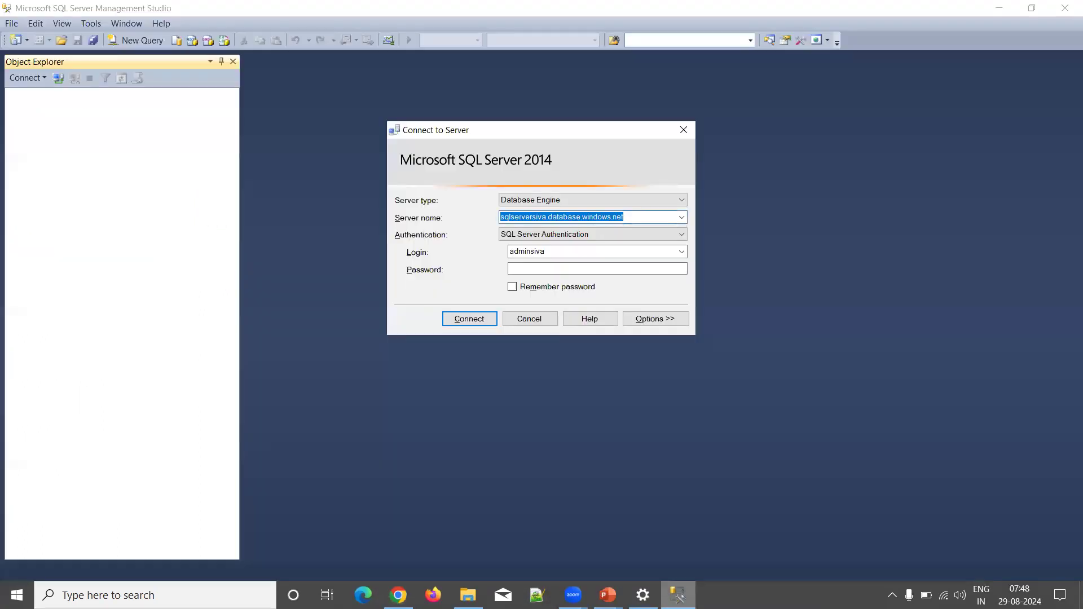
{"action": "key", "text": "ctrl+v"}
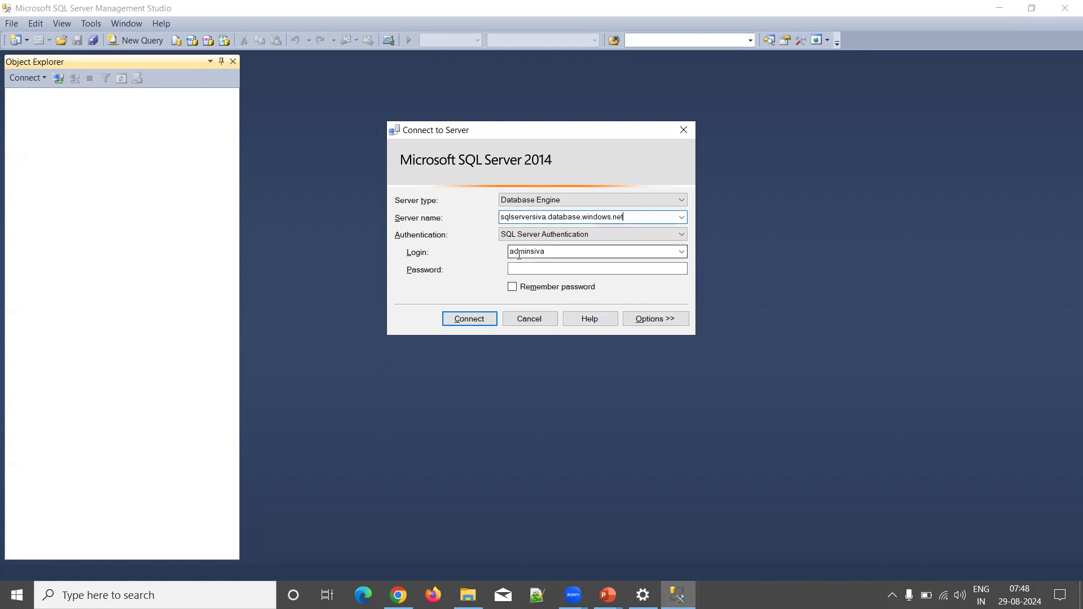
Step: Check the SQL login, enter its password, and connect to the Azure SQL server
{"action": "left_click", "coordinate": [552, 251]}
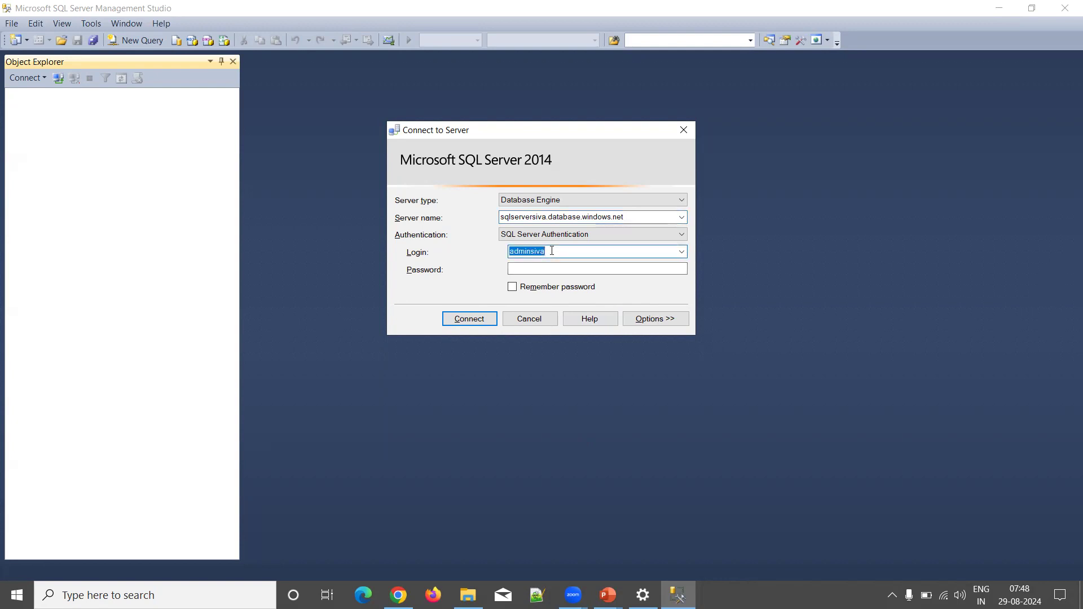
{"action": "left_click", "coordinate": [546, 267]}
{"action": "type", "text": "*"}
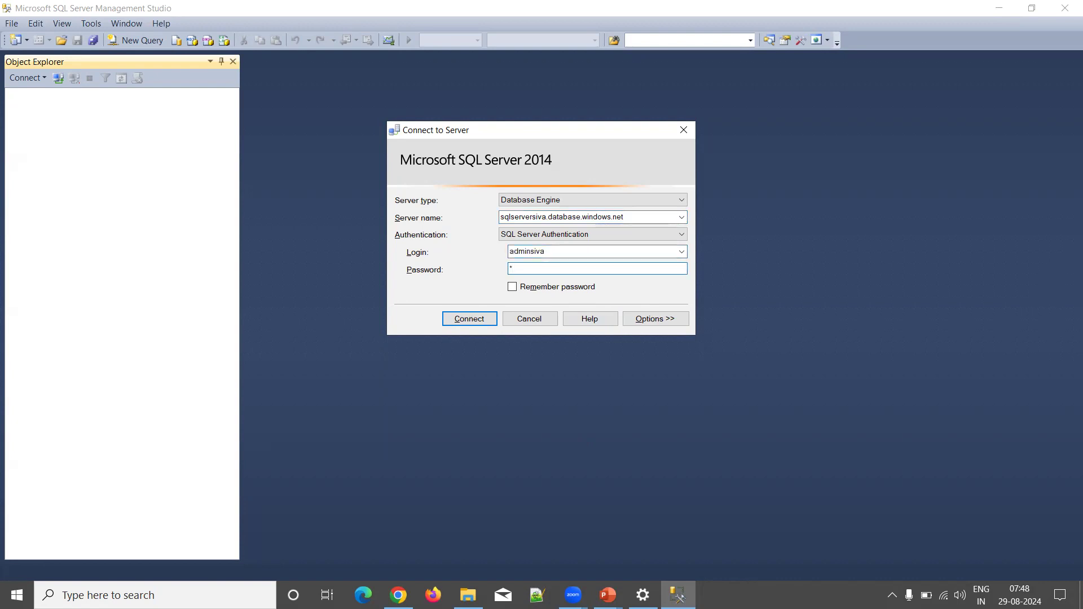
{"action": "type", "text": "***********"}
{"action": "left_click", "coordinate": [465, 324]}
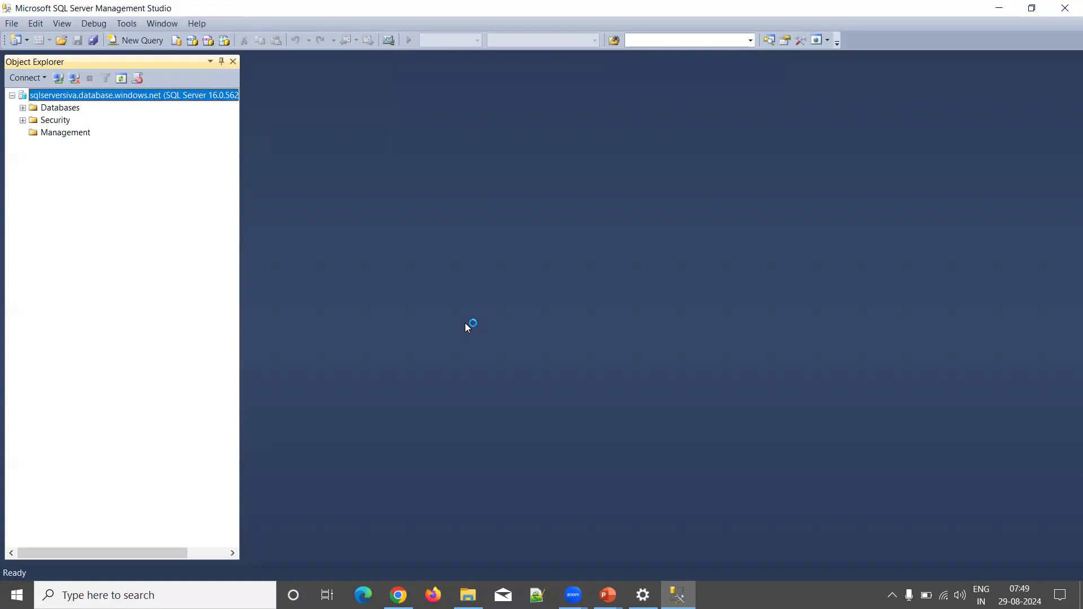
Step: Expand Databases and DemoDB in Object Explorer, then bring the Azure portal back to front
{"action": "left_click", "coordinate": [22, 107]}
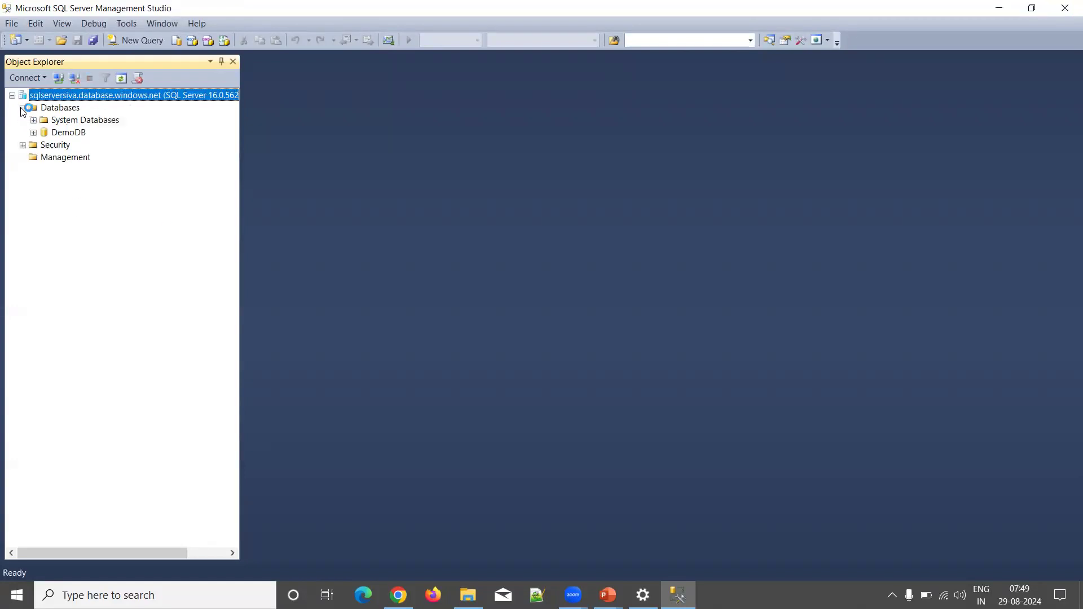
{"action": "left_click", "coordinate": [33, 134]}
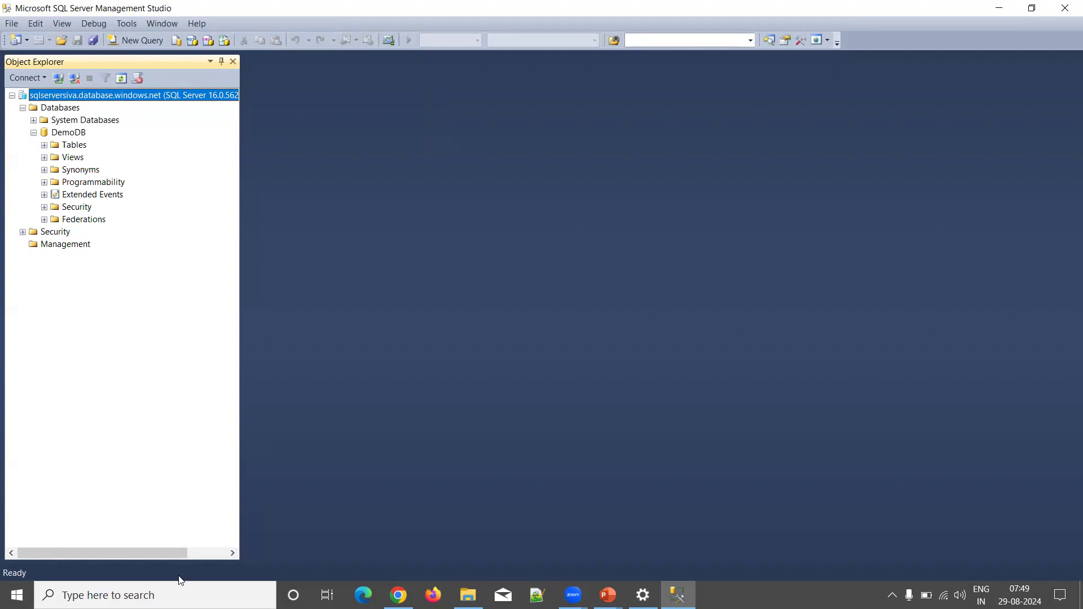
{"action": "left_click", "coordinate": [398, 595]}
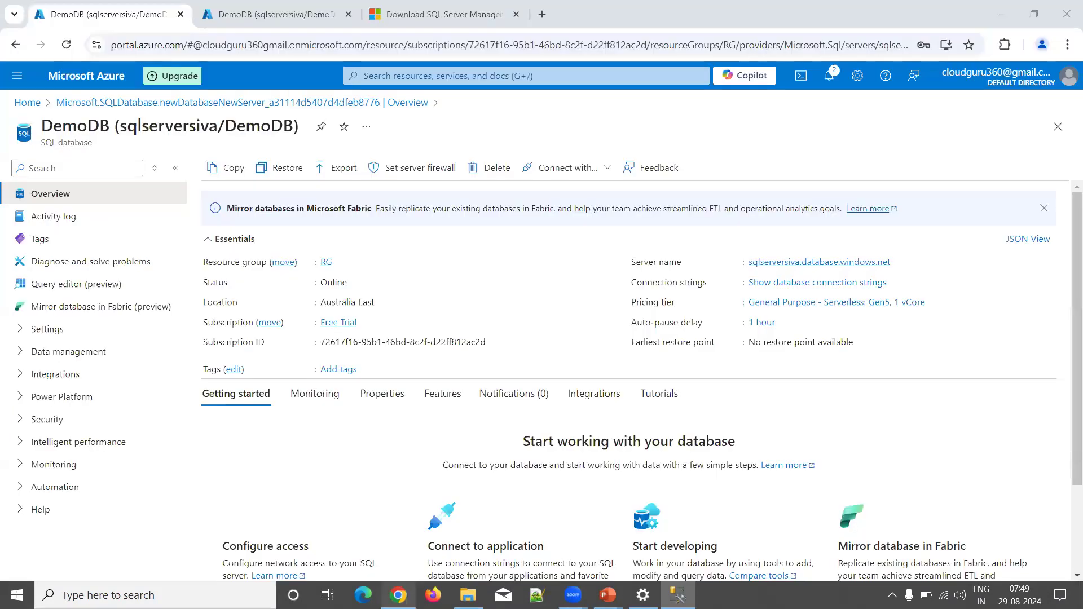
Step: Expand Tables in the portal's Query editor, which shows no tables, then return to SSMS
{"action": "left_click", "coordinate": [259, 18]}
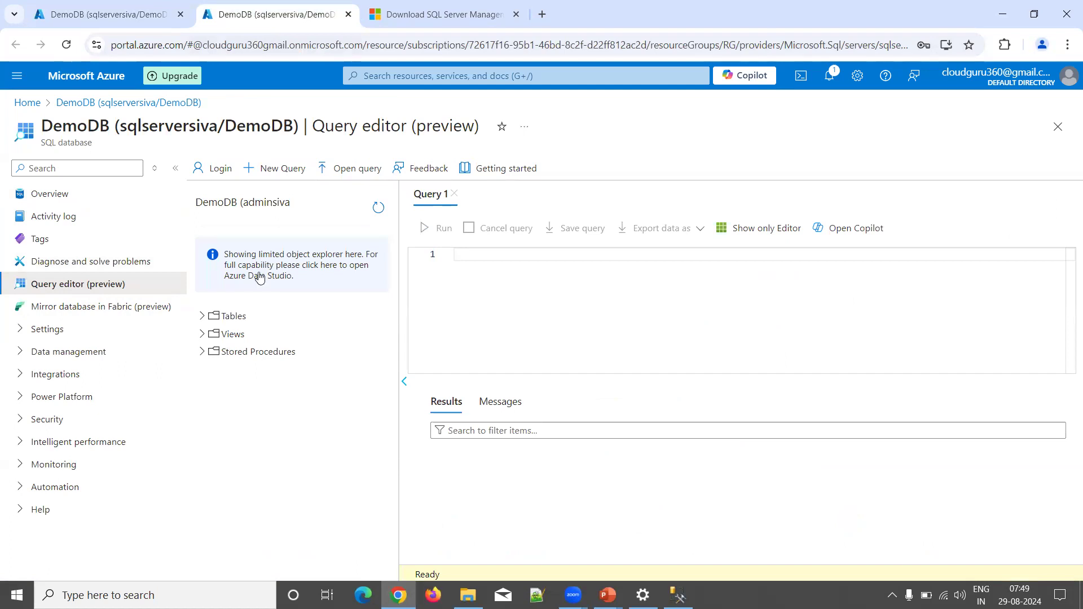
{"action": "left_click", "coordinate": [204, 320]}
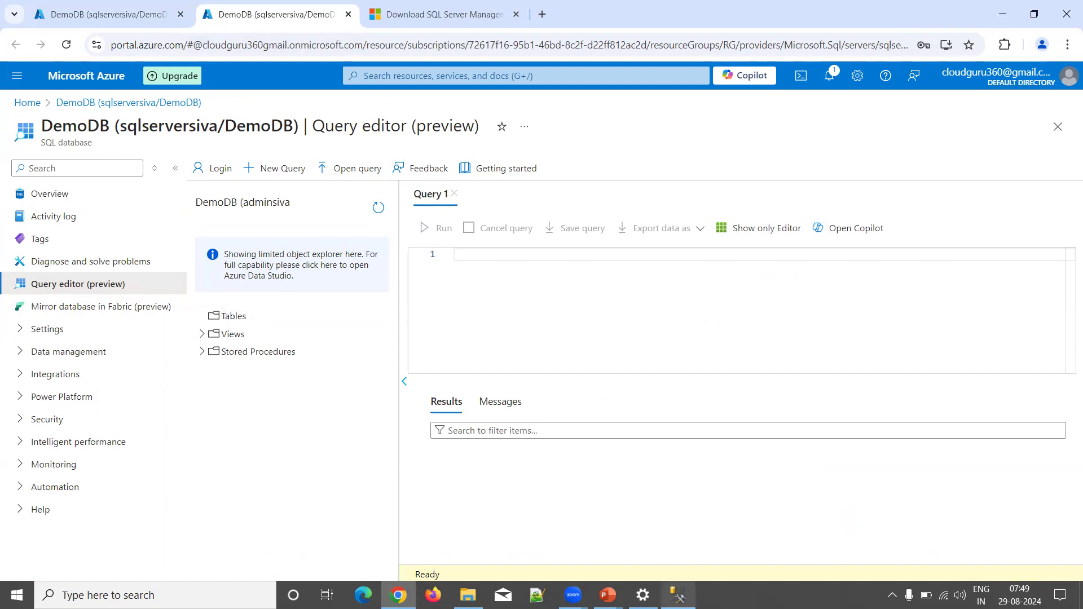
{"action": "left_click", "coordinate": [678, 594]}
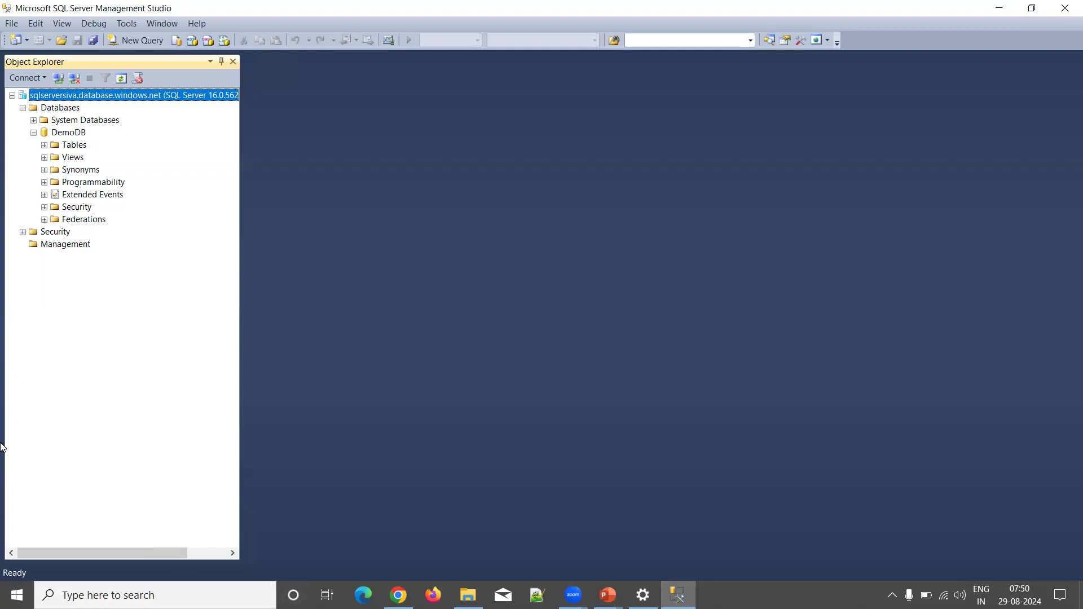
Step: Expand DemoDB's Tables folder and begin a new query with 'create table cust'
{"action": "left_click", "coordinate": [44, 146]}
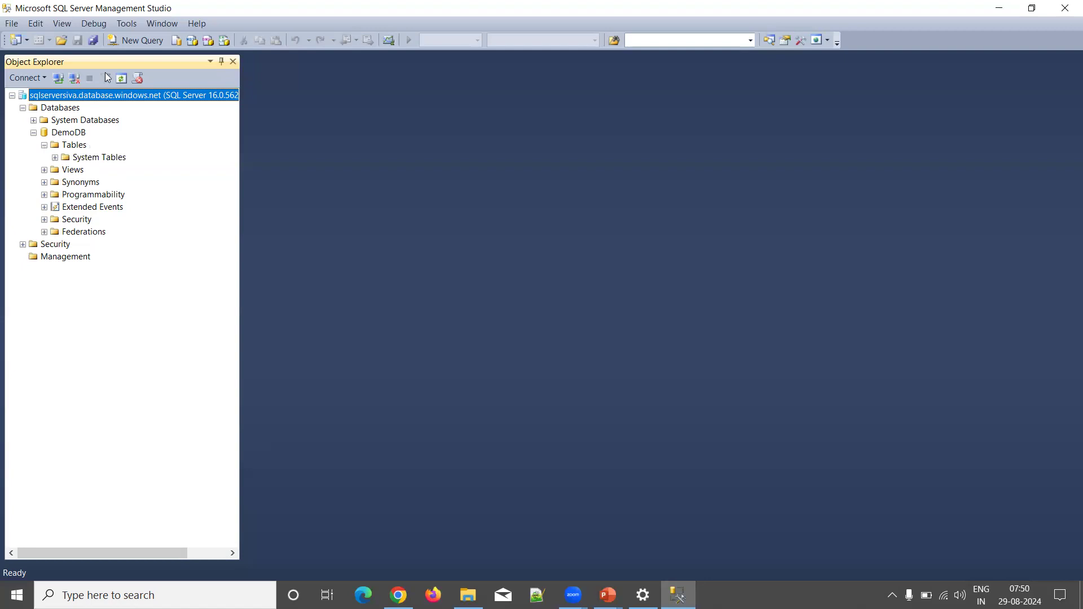
{"action": "left_click", "coordinate": [141, 42]}
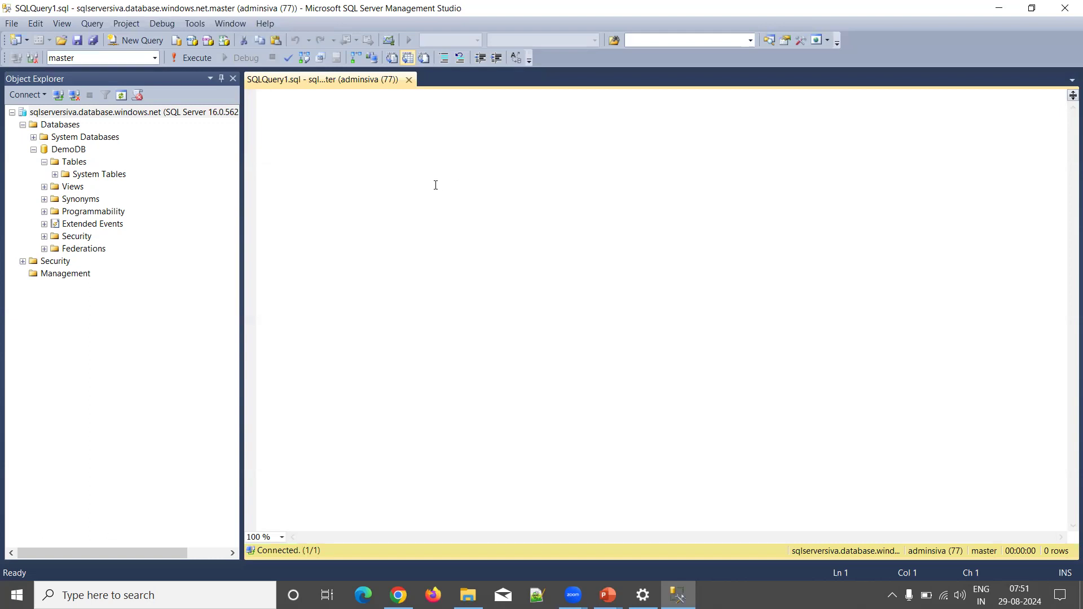
{"action": "type", "text": "create "}
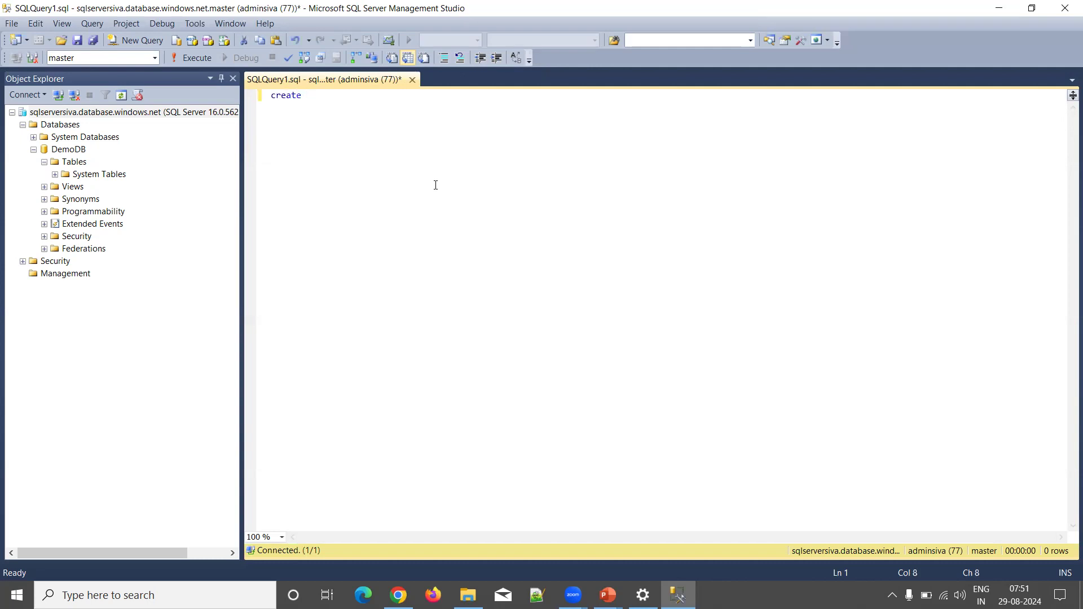
{"action": "type", "text": "table cust"}
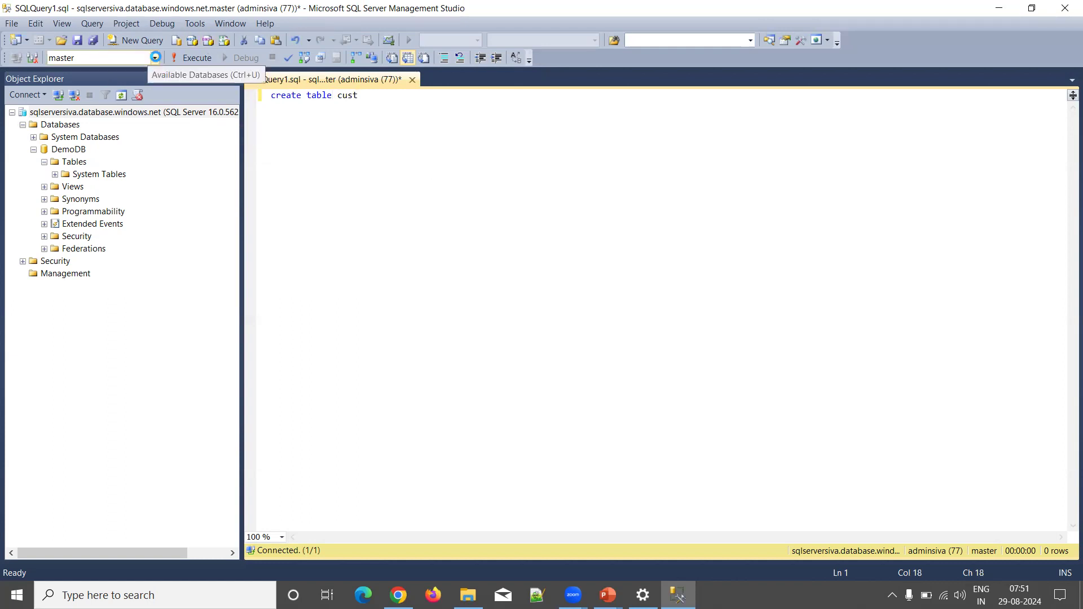
Step: Run create table cust(cid int, cname varchar(50)) against the DemoDB database
{"action": "left_click", "coordinate": [155, 57]}
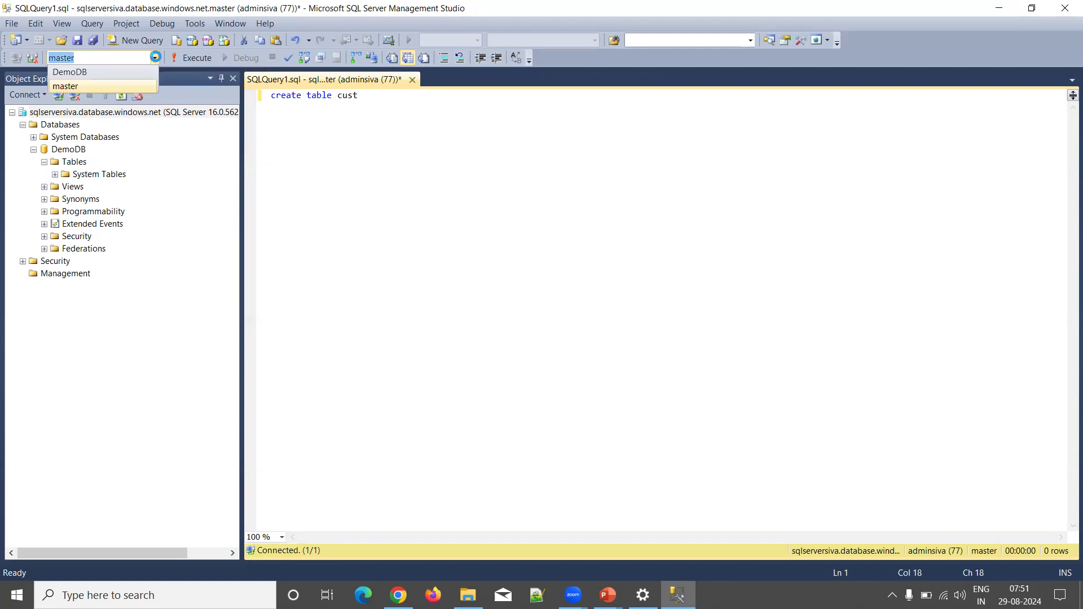
{"action": "left_click", "coordinate": [113, 68]}
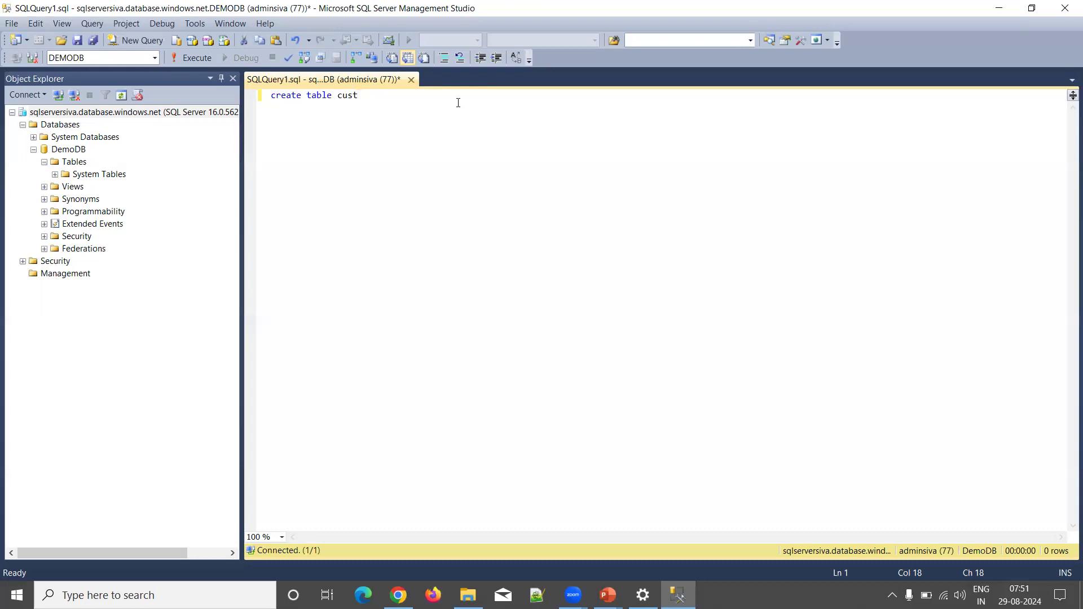
{"action": "type", "text": "(cid int, cname varchar(50))"}
{"action": "key", "text": "F5"}
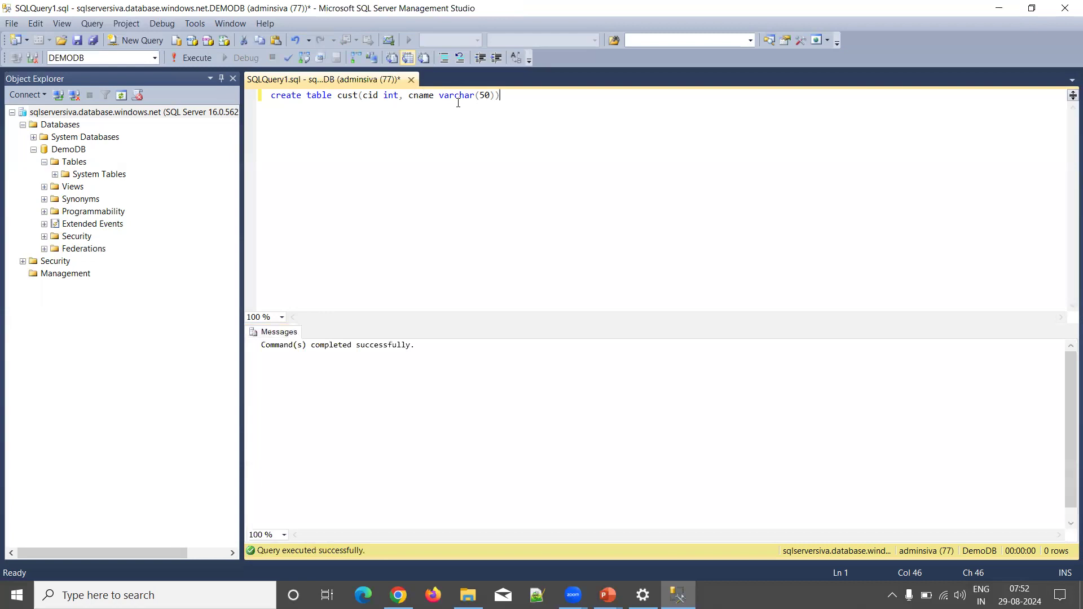
Step: Write an insert into cust statement adding rows with ids 1 and 2, and select its line
{"action": "key", "text": "Return"}
{"action": "key", "text": "Return"}
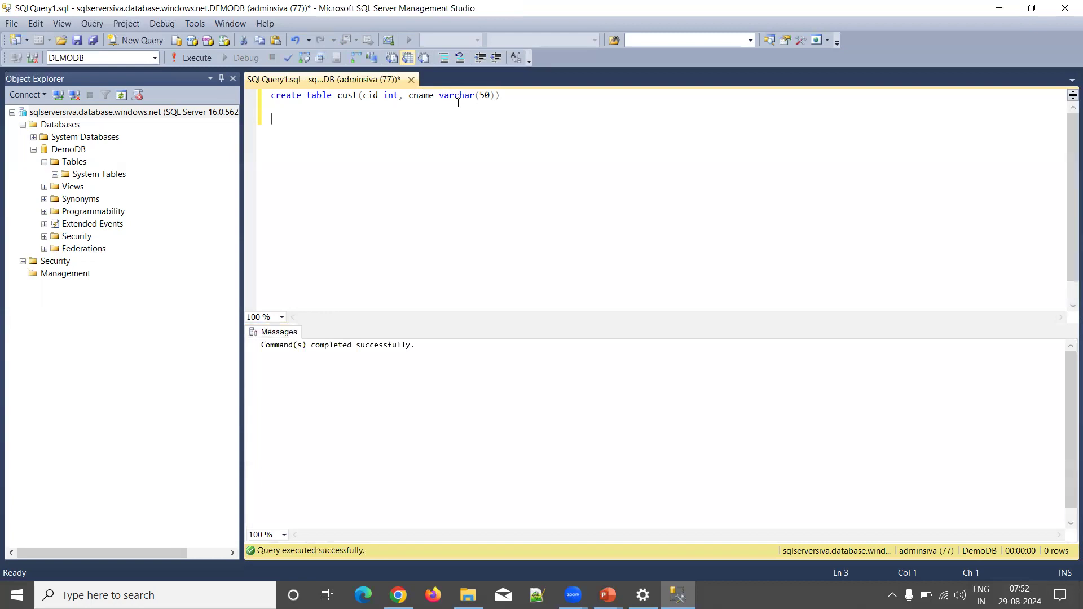
{"action": "type", "text": "insert into cust values(1,'"}
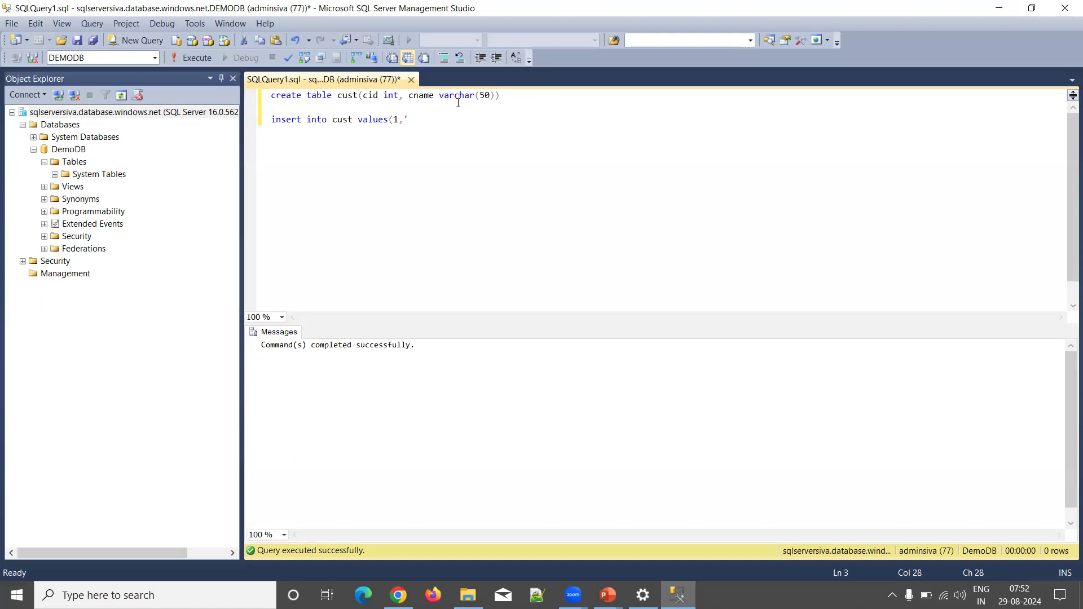
{"action": "type", "text": "Siva'),(2,'Selva')"}
{"action": "key", "text": "shift+Home"}
{"action": "key", "text": "Return"}
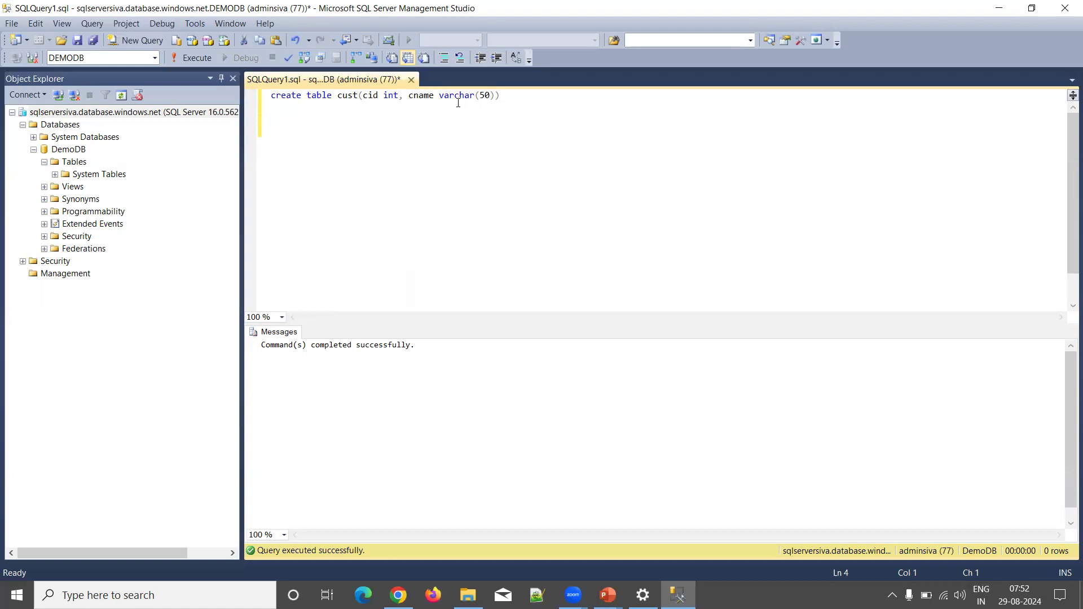
Step: Restore and run the insert statement, adding the two rows to cust
{"action": "key", "text": "ctrl+z"}
{"action": "key", "text": "F5"}
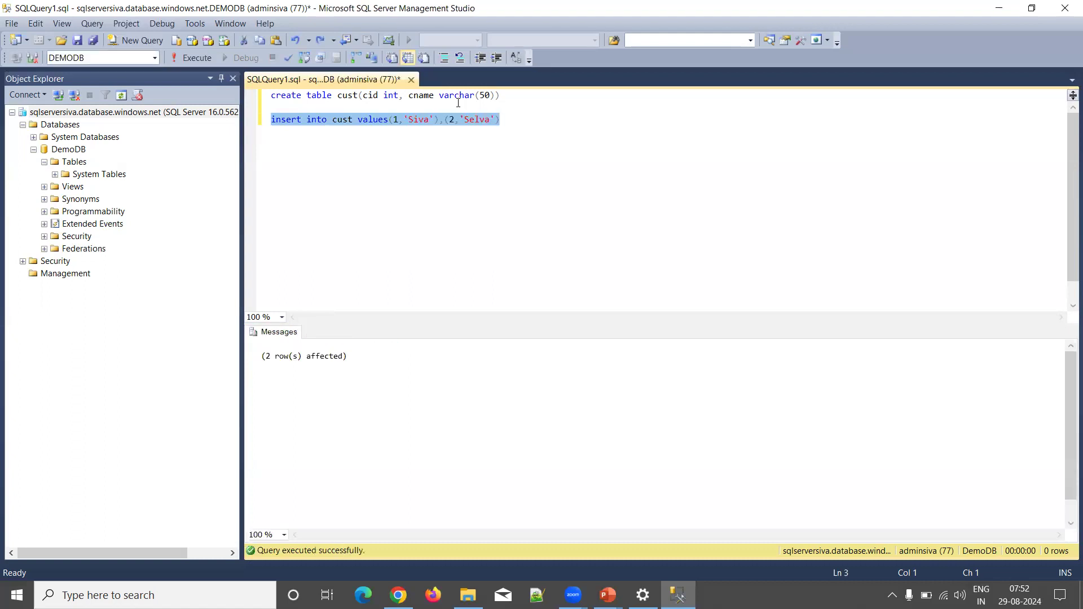
{"action": "key", "text": "End"}
{"action": "key", "text": "Return"}
{"action": "key", "text": "Return"}
Step: Run 'select * from cust' to list its rows, then move to the Azure portal
{"action": "type", "text": "seelc"}
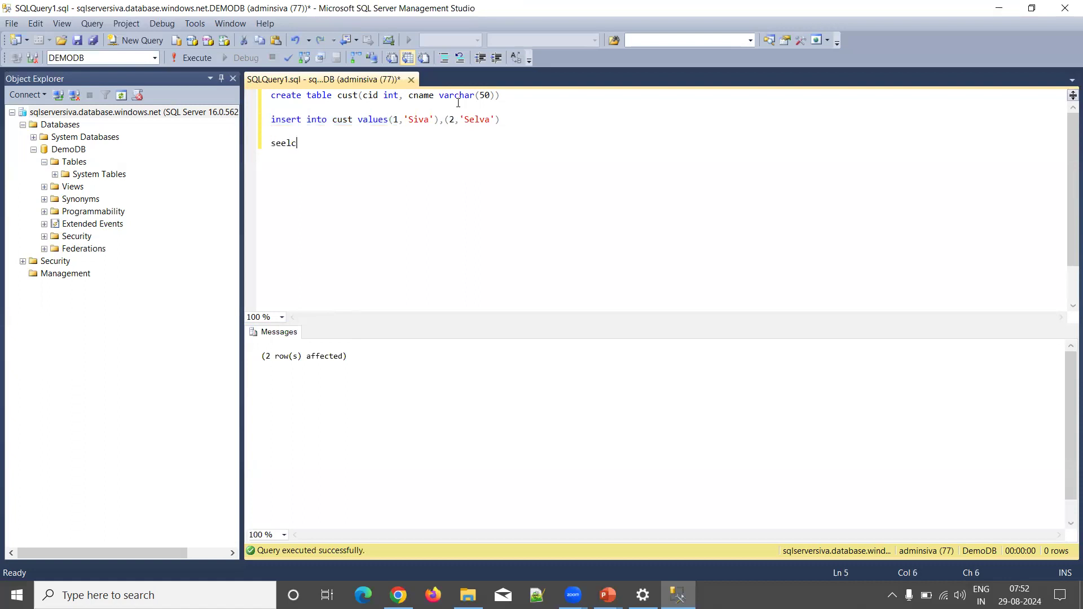
{"action": "key", "text": "BackSpace"}
{"action": "key", "text": "BackSpace"}
{"action": "key", "text": "BackSpace"}
{"action": "key", "text": "BackSpace"}
{"action": "type", "text": "elect * from"}
{"action": "type", "text": "cust"}
{"action": "key", "text": "shift+Home"}
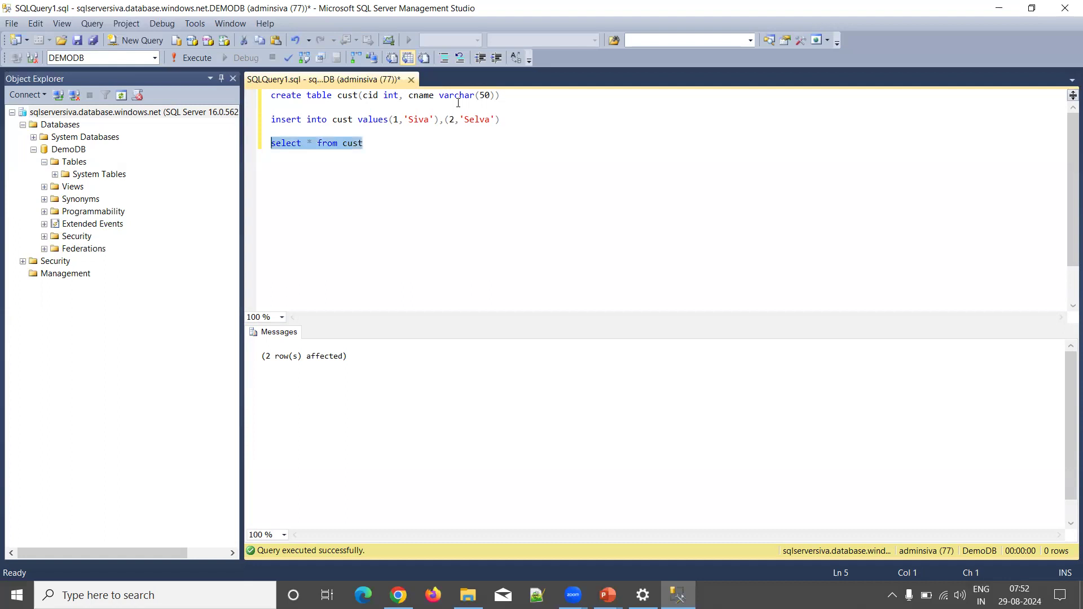
{"action": "key", "text": "F5"}
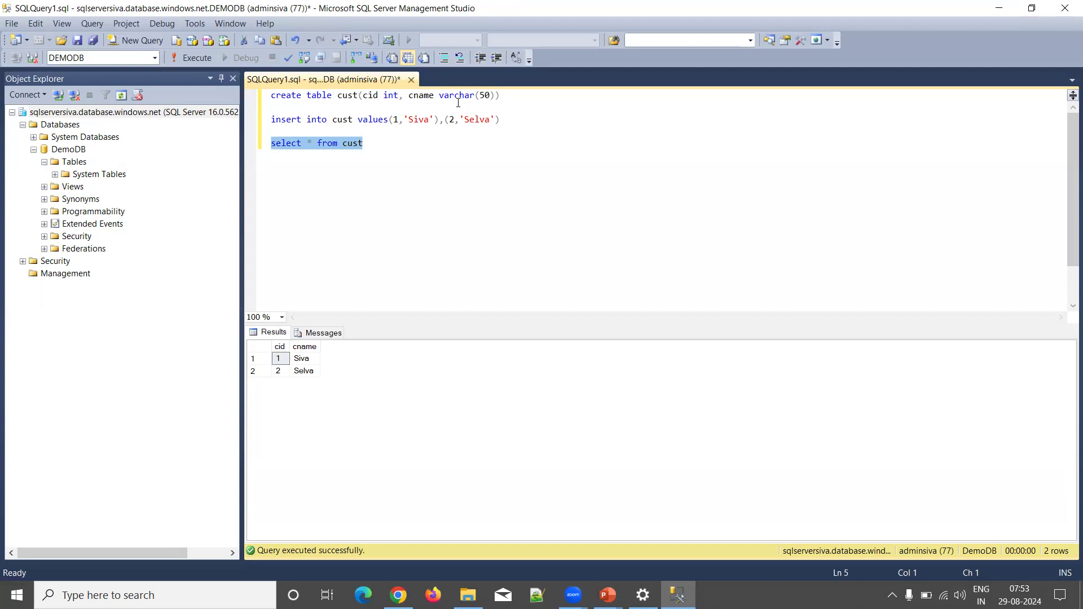
{"action": "key", "text": "alt+Tab"}
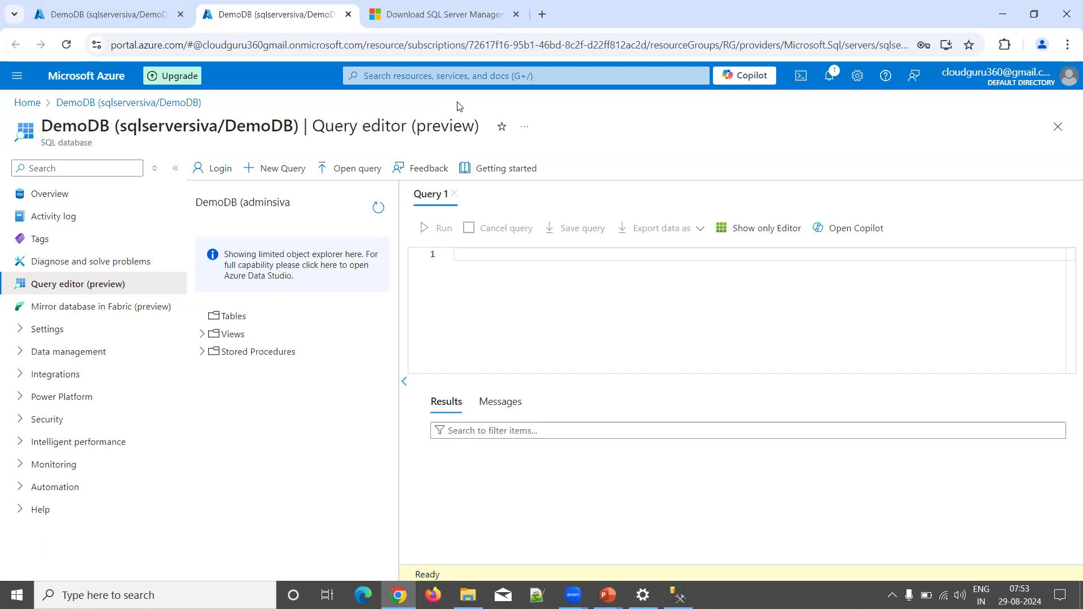
Step: Search Google for 'azure data studio download' and open Microsoft Learn's Download and install Azure Data Studio page
{"action": "left_click", "coordinate": [396, 16]}
{"action": "left_click", "coordinate": [336, 47]}
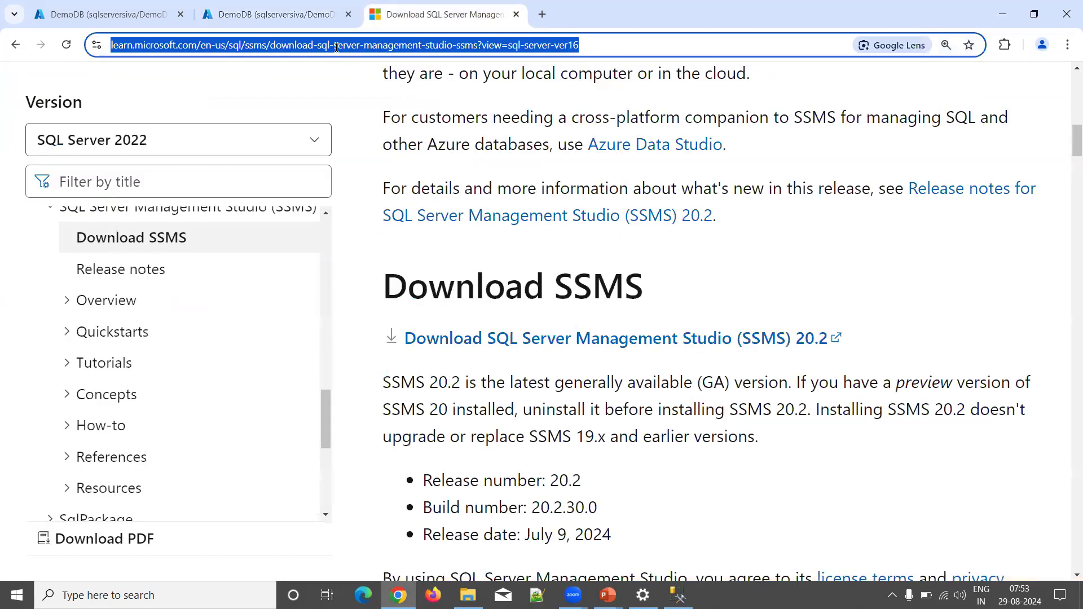
{"action": "type", "text": "azure "}
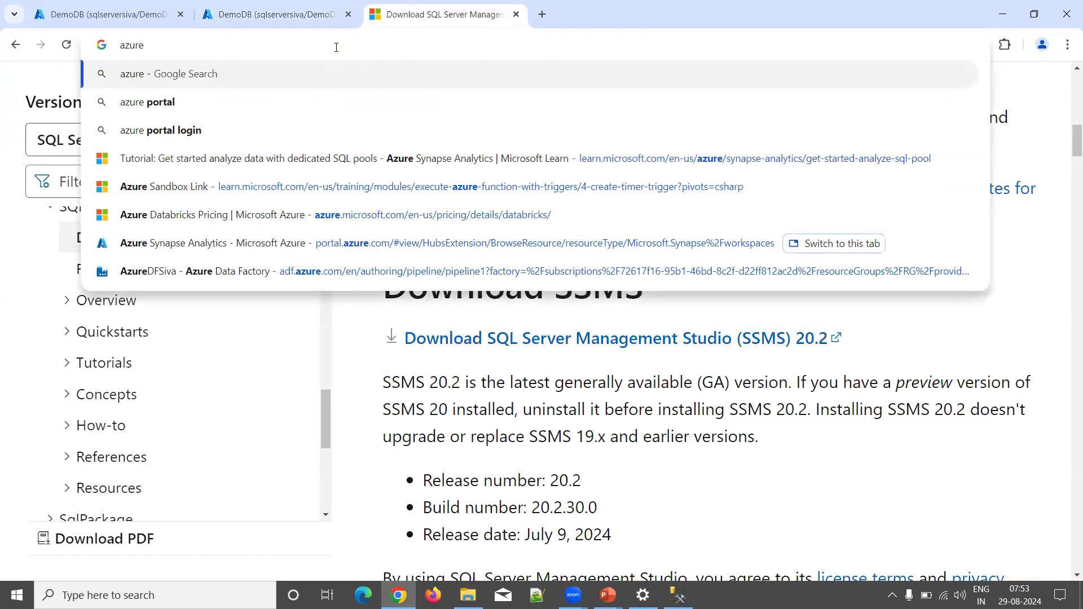
{"action": "type", "text": "data studio"}
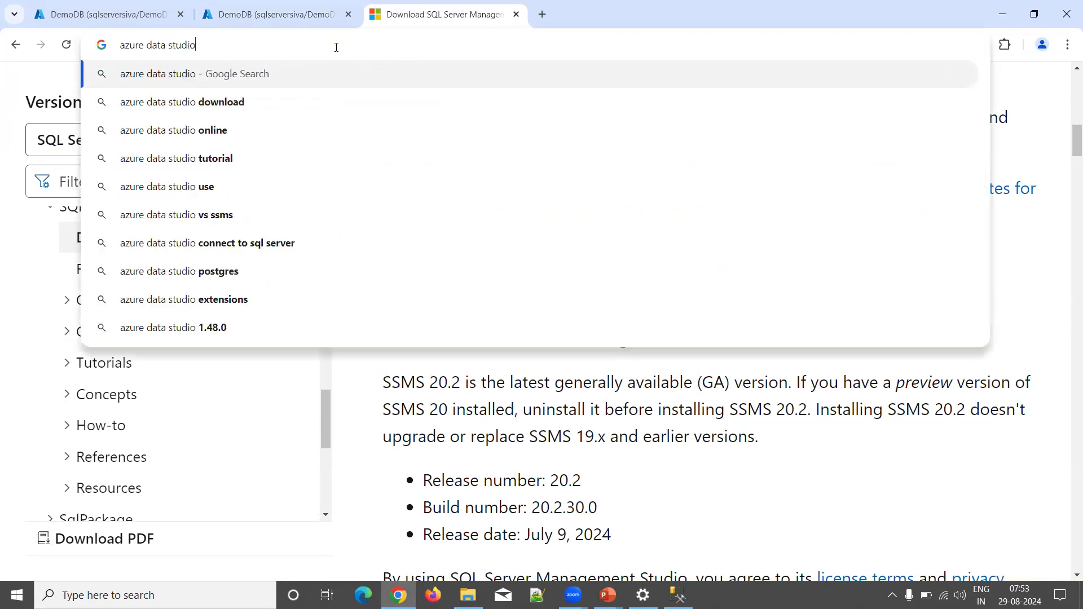
{"action": "key", "text": "Down"}
{"action": "key", "text": "Return"}
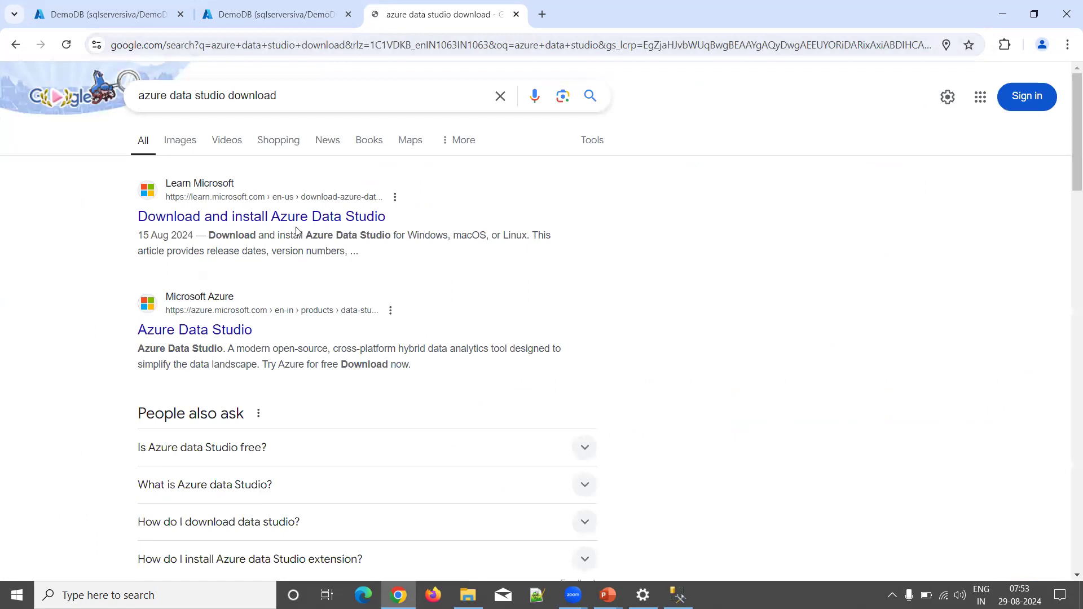
{"action": "left_click", "coordinate": [294, 223]}
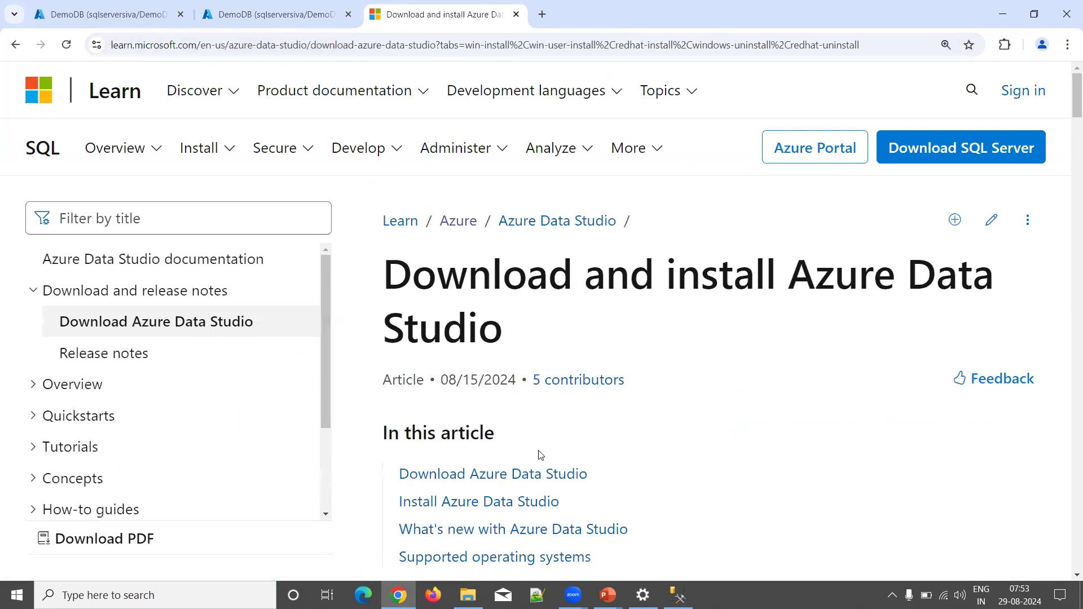
Step: Download the Windows x64 Azure Data Studio 1.49.1 installer and show it in the Downloads folder
{"action": "left_click", "coordinate": [527, 474]}
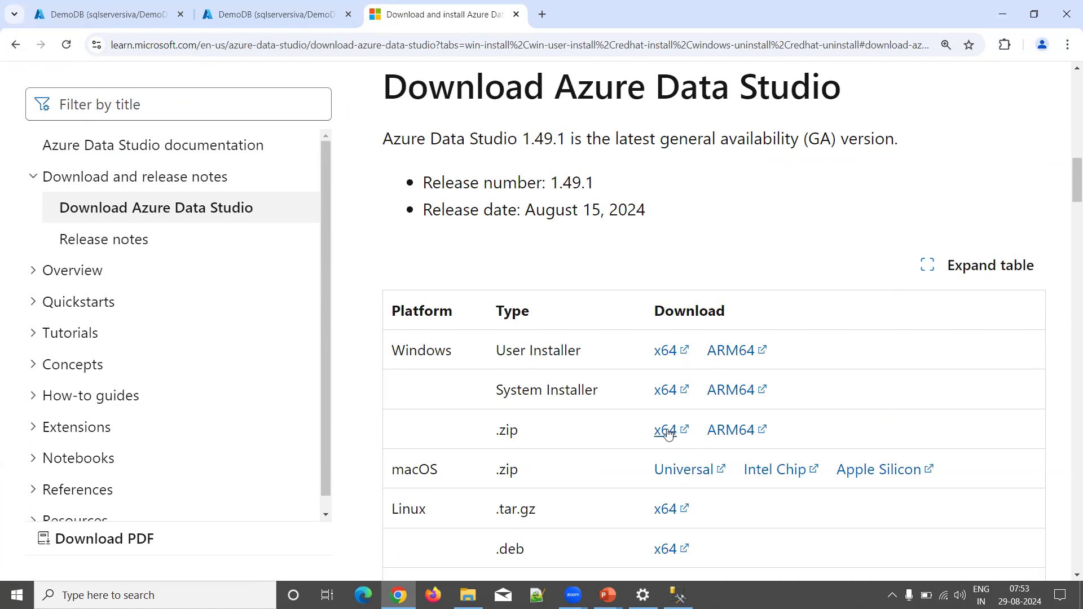
{"action": "left_click", "coordinate": [660, 434]}
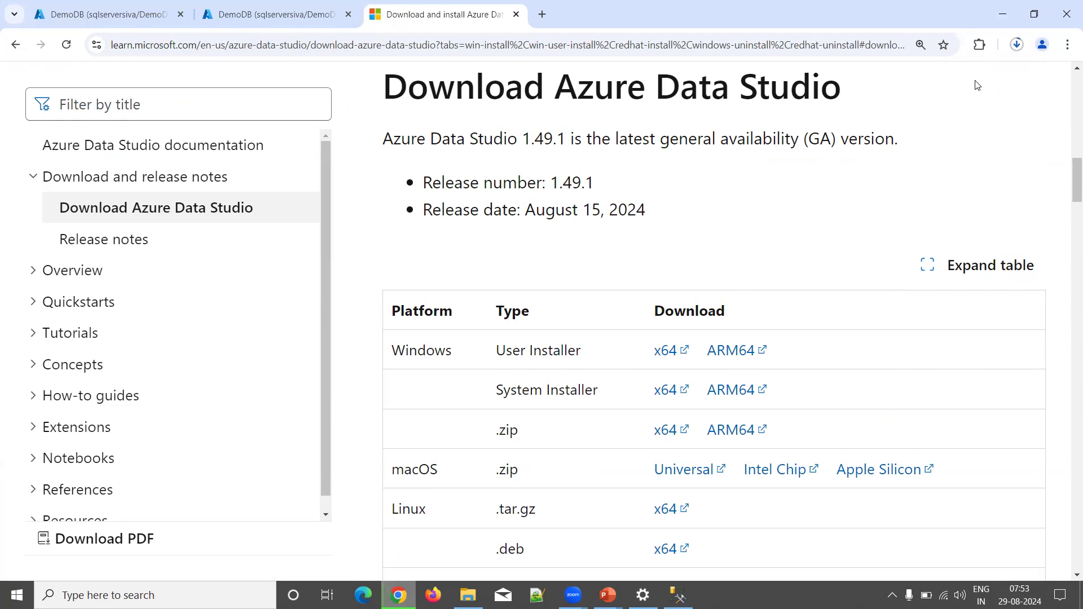
{"action": "scroll", "coordinate": [977, 85], "scroll_direction": "up", "scroll_amount": 2}
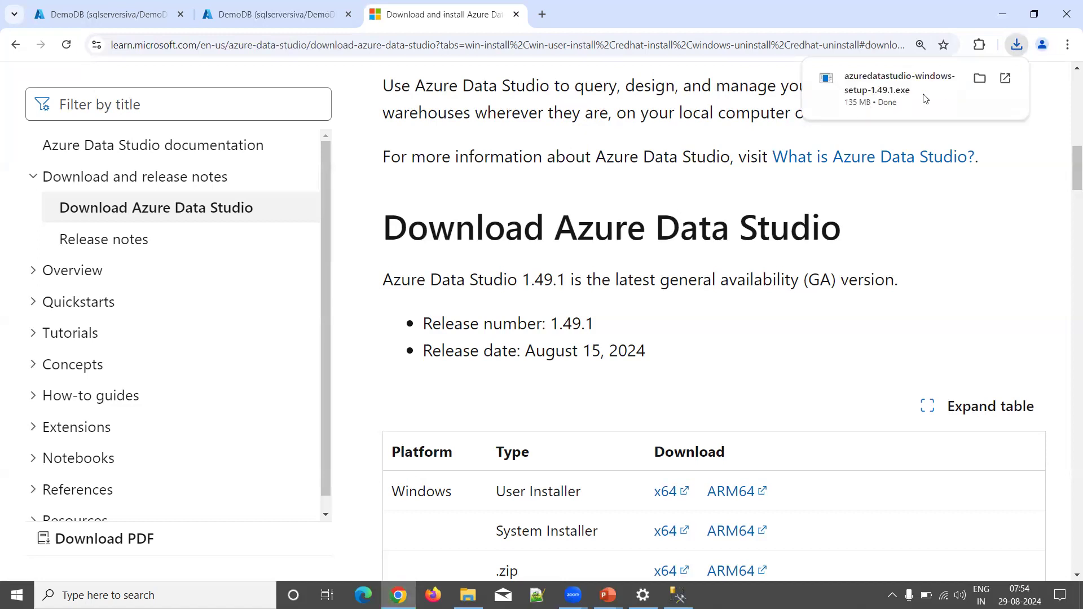
{"action": "left_click", "coordinate": [971, 88]}
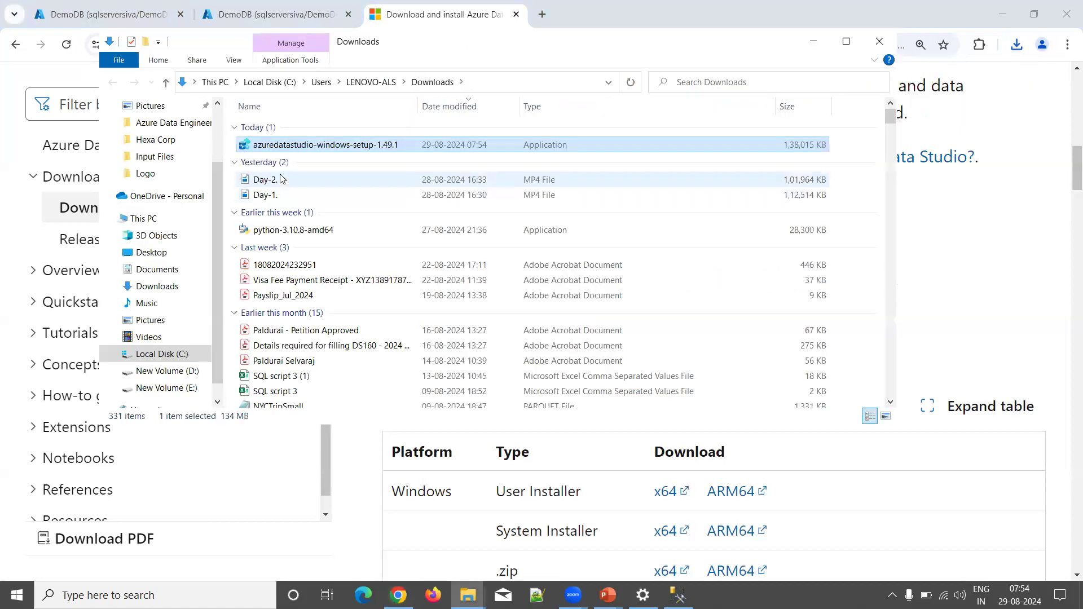
Step: Launch the Azure Data Studio setup, accept the license, and keep C:\Program Files\Azure Data Studio as install folder
{"action": "double_click", "coordinate": [299, 145]}
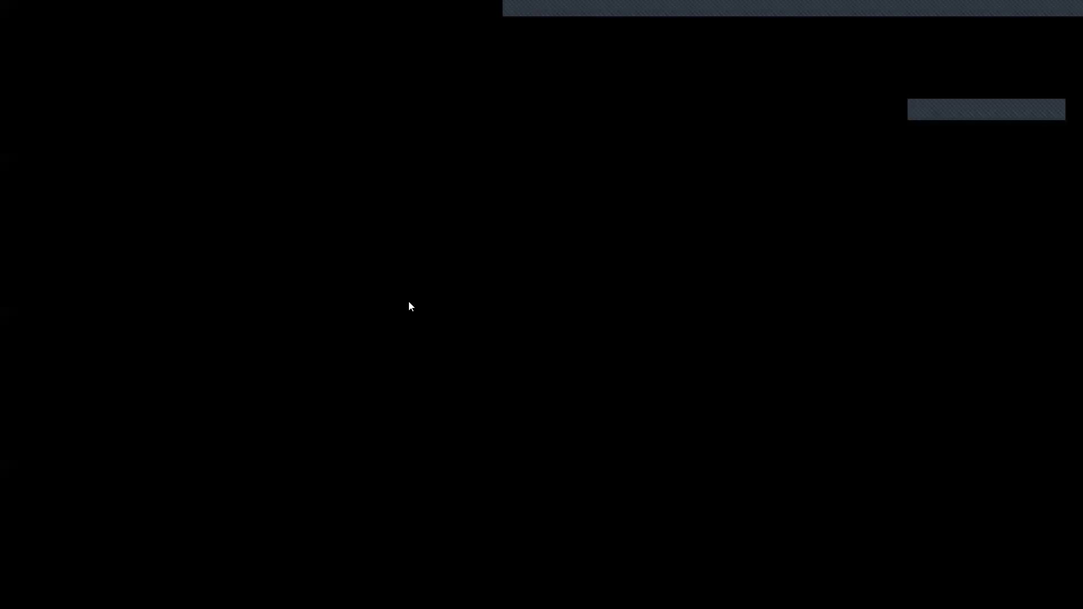
{"action": "left_click", "coordinate": [484, 391]}
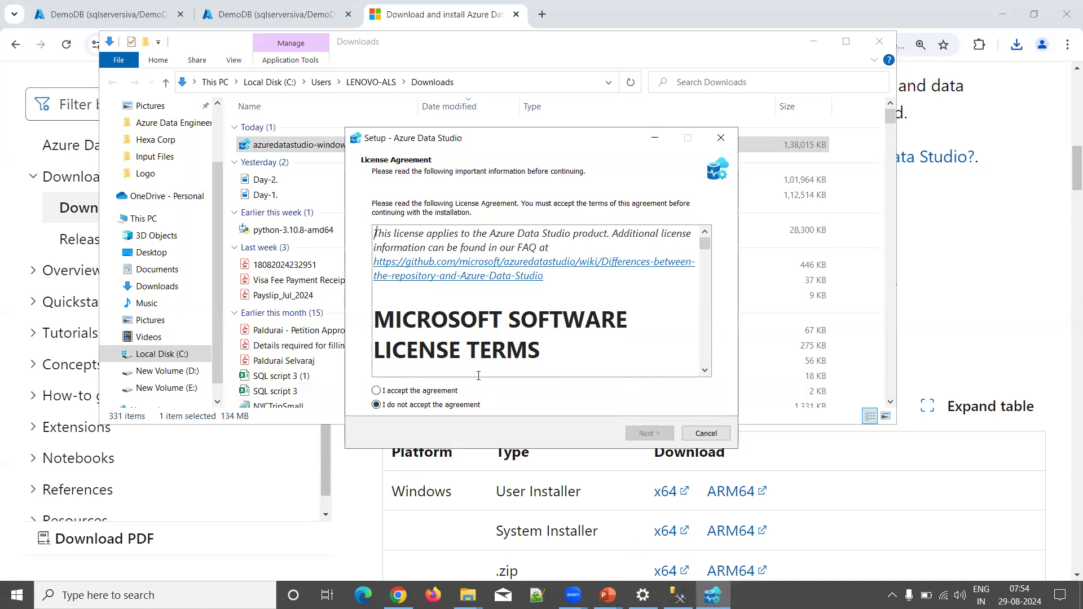
{"action": "left_click", "coordinate": [439, 392]}
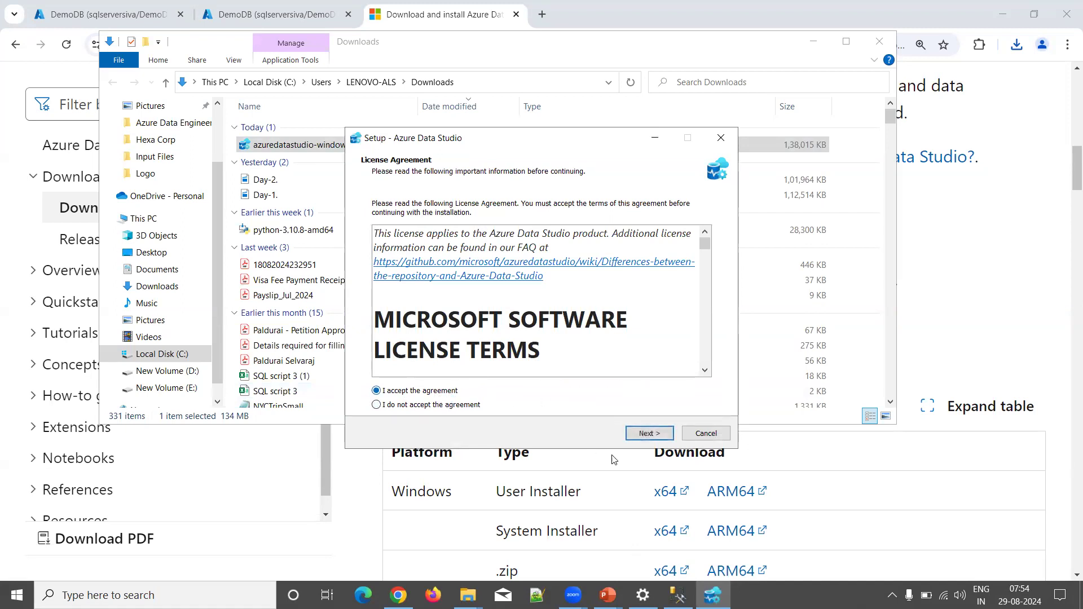
{"action": "left_click", "coordinate": [649, 434]}
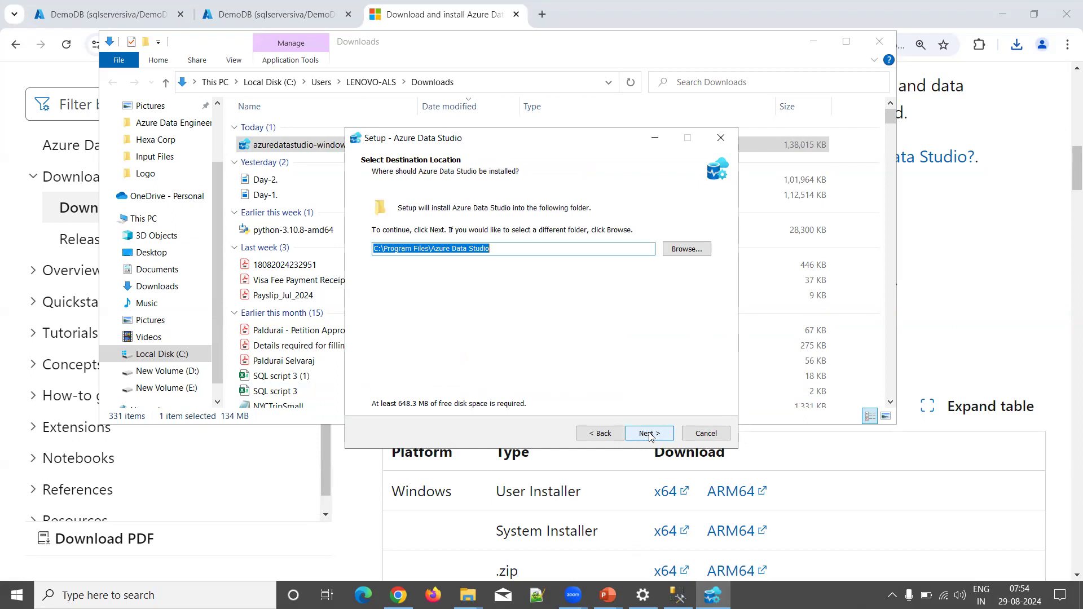
{"action": "left_click", "coordinate": [648, 434]}
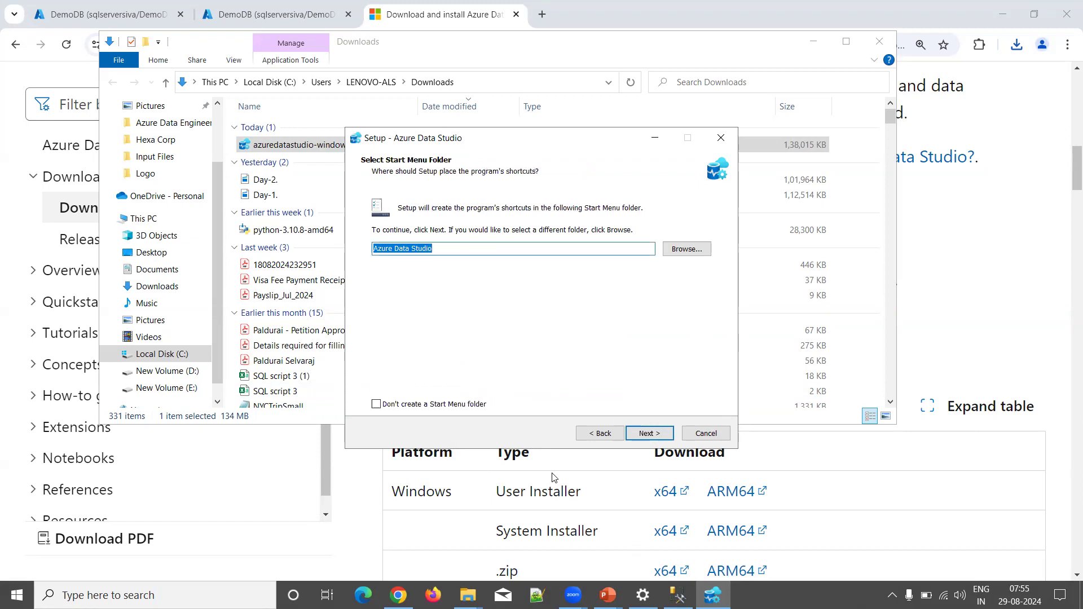
{"action": "key", "text": "super"}
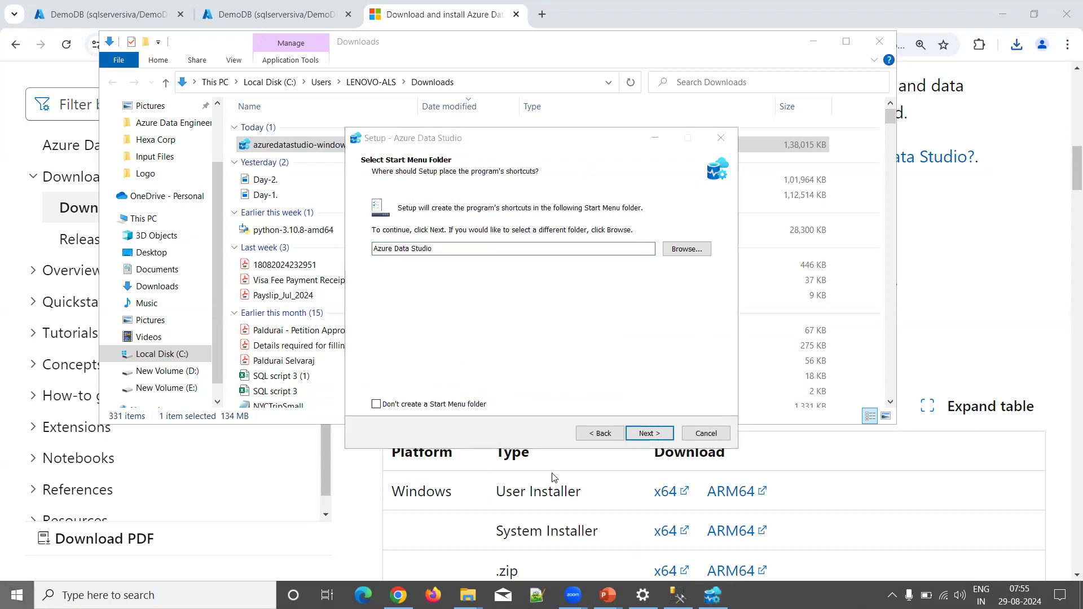
{"action": "type", "text": "data"}
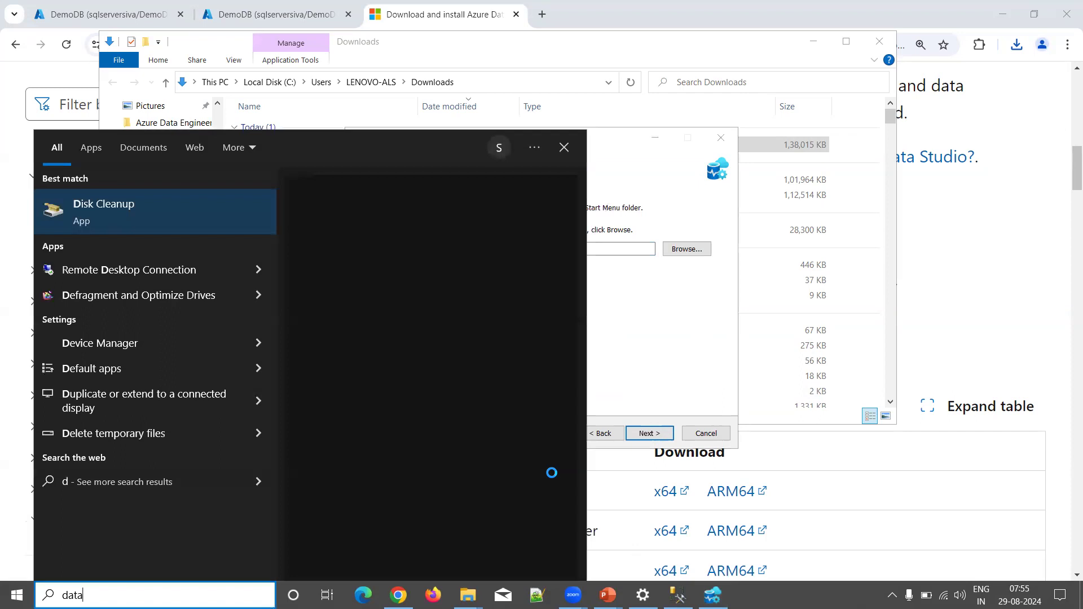
{"action": "key", "text": "ctrl+a"}
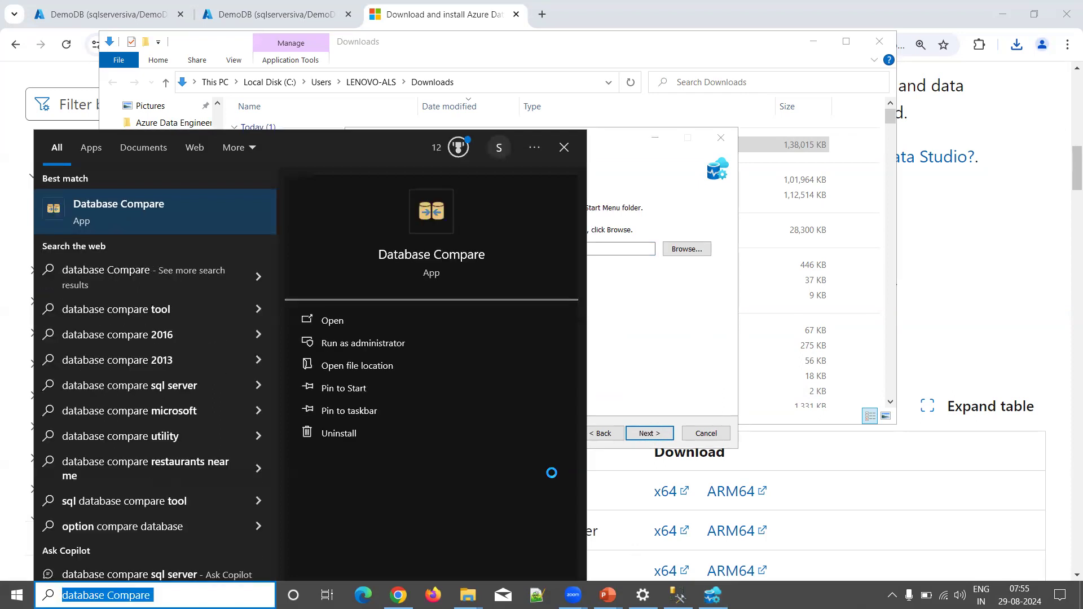
{"action": "type", "text": "azure data "}
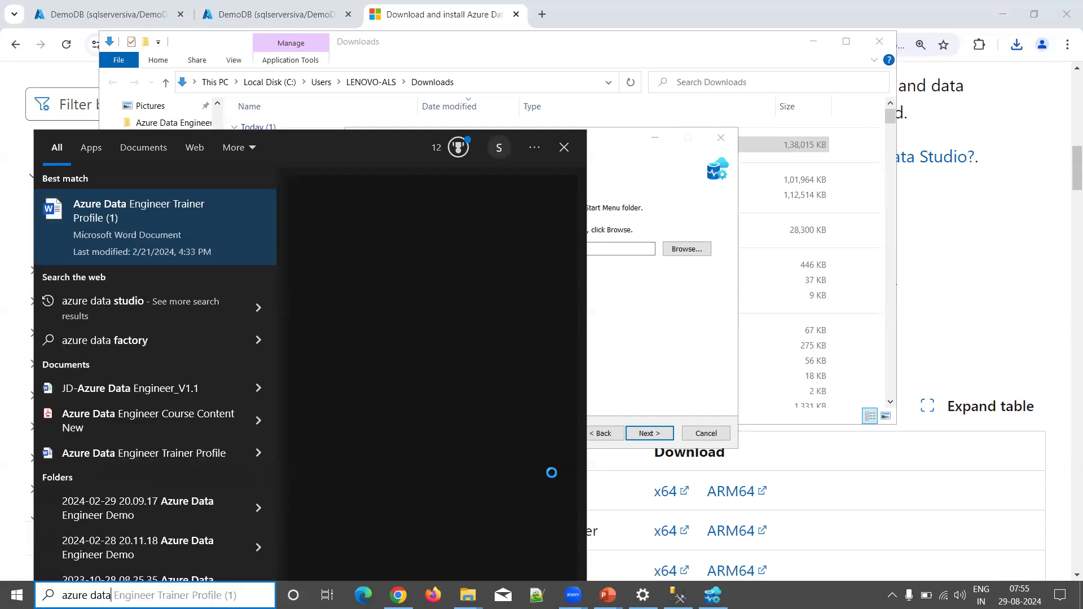
{"action": "type", "text": "st"}
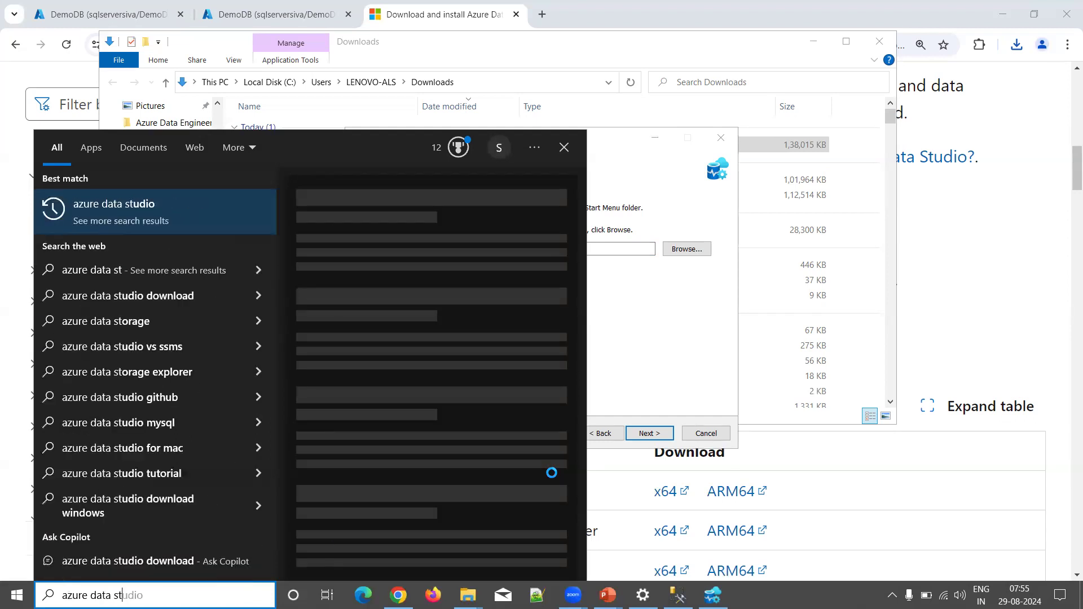
{"action": "type", "text": "udio"}
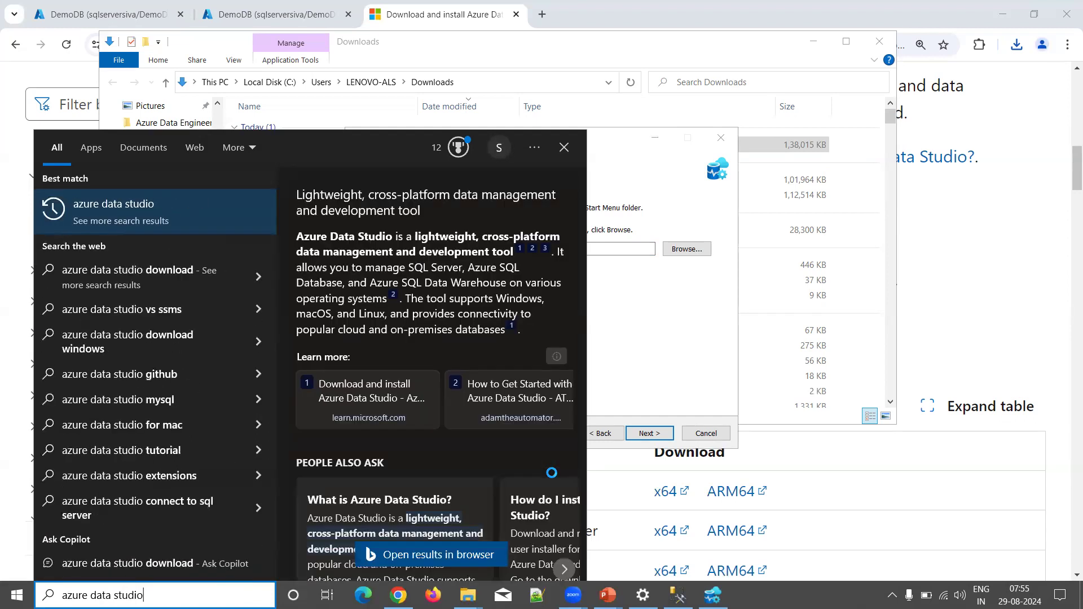
{"action": "key", "text": "BackSpace"}
{"action": "key", "text": "BackSpace"}
{"action": "key", "text": "BackSpace"}
{"action": "key", "text": "BackSpace"}
{"action": "key", "text": "BackSpace"}
{"action": "key", "text": "BackSpace"}
{"action": "key", "text": "BackSpace"}
{"action": "key", "text": "BackSpace"}
{"action": "key", "text": "BackSpace"}
{"action": "key", "text": "BackSpace"}
{"action": "key", "text": "BackSpace"}
{"action": "key", "text": "BackSpace"}
{"action": "key", "text": "BackSpace"}
{"action": "key", "text": "BackSpace"}
{"action": "key", "text": "BackSpace"}
{"action": "key", "text": "BackSpace"}
{"action": "key", "text": "BackSpace"}
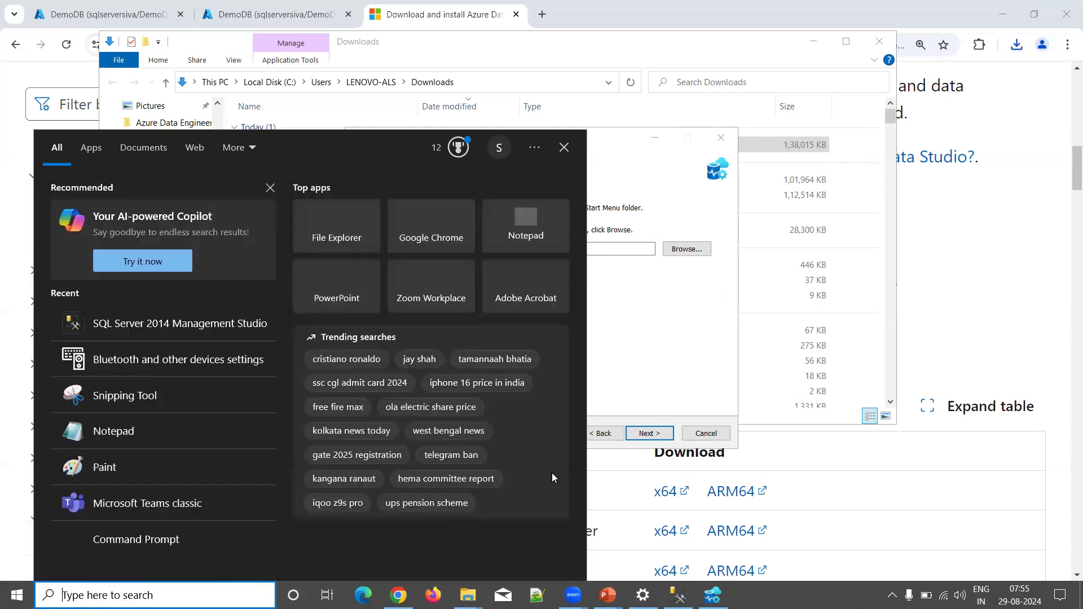
{"action": "key", "text": "super"}
{"action": "key", "text": "super"}
{"action": "left_click", "coordinate": [619, 313]}
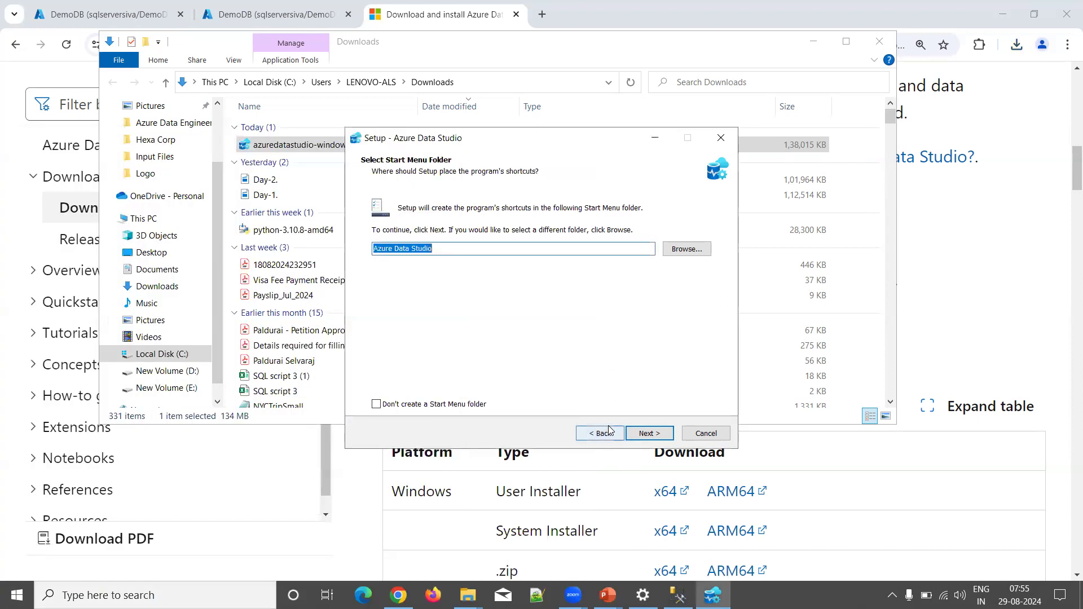
Step: Keep the default Start Menu folder, add a desktop icon, and install Azure Data Studio
{"action": "left_click", "coordinate": [658, 434]}
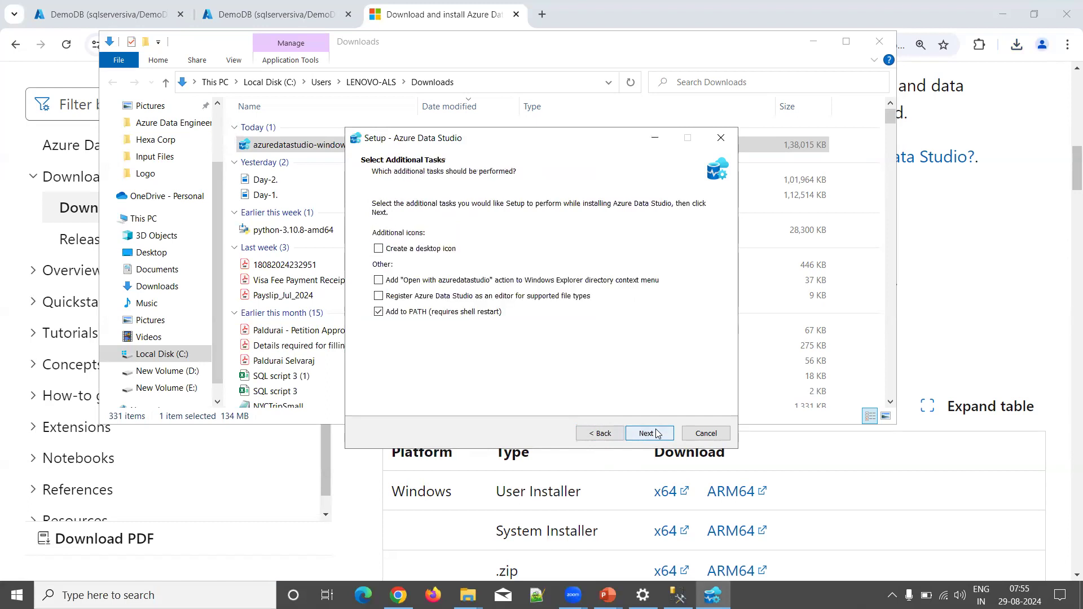
{"action": "left_click", "coordinate": [430, 250]}
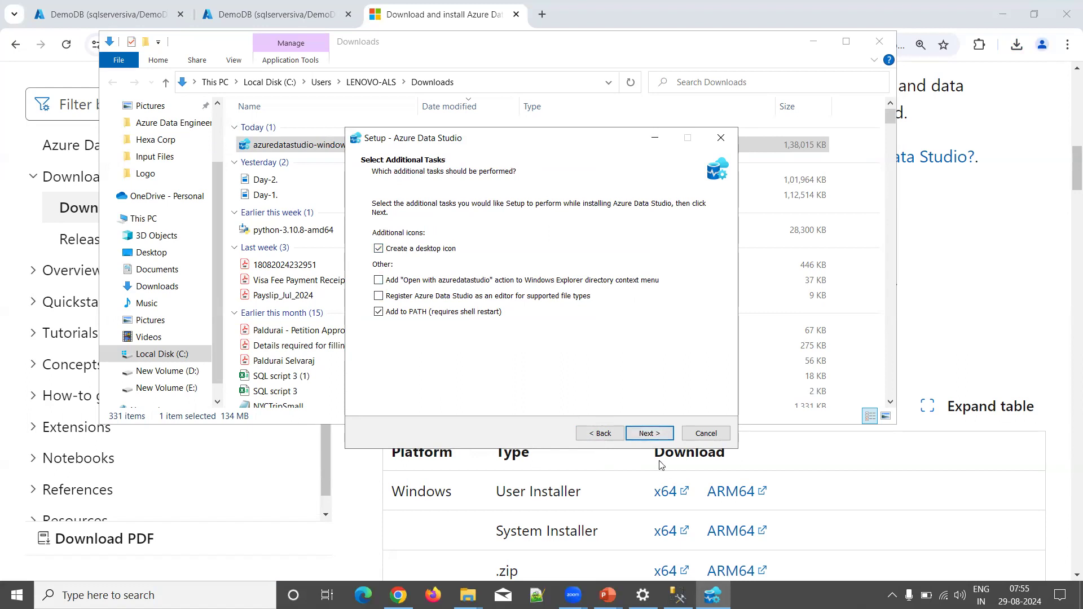
{"action": "left_click", "coordinate": [646, 433]}
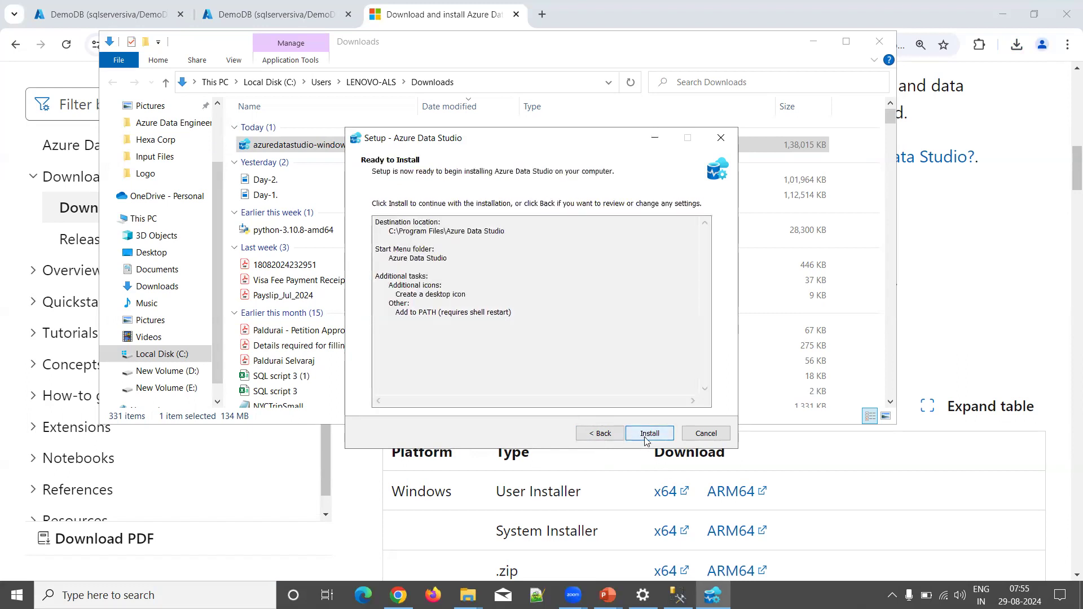
{"action": "left_click", "coordinate": [647, 439]}
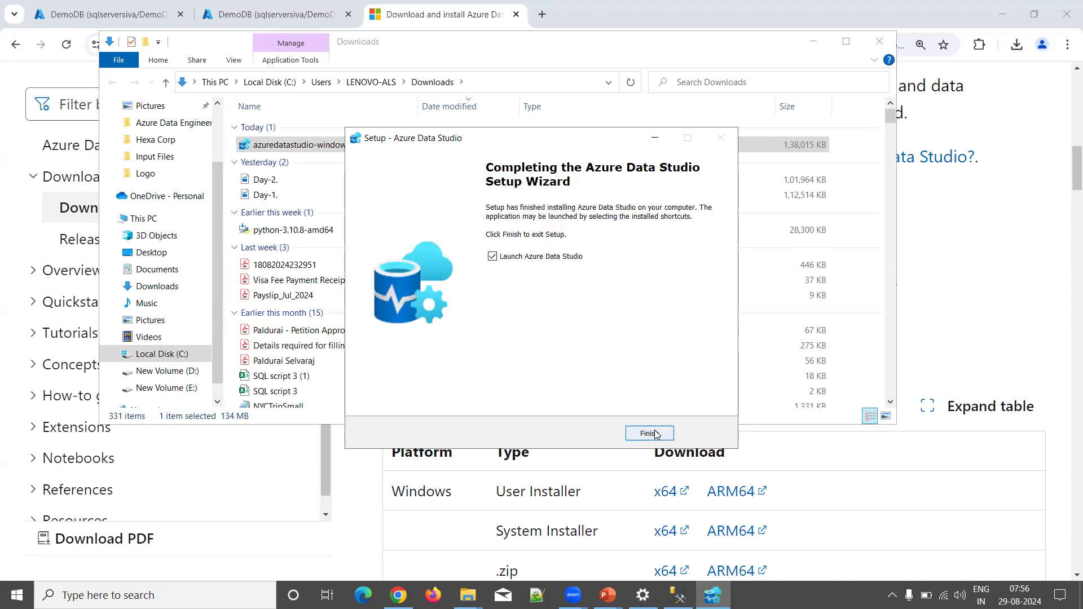
Step: Finish the setup wizard and launch Azure Data Studio to its Welcome page
{"action": "left_click", "coordinate": [648, 433]}
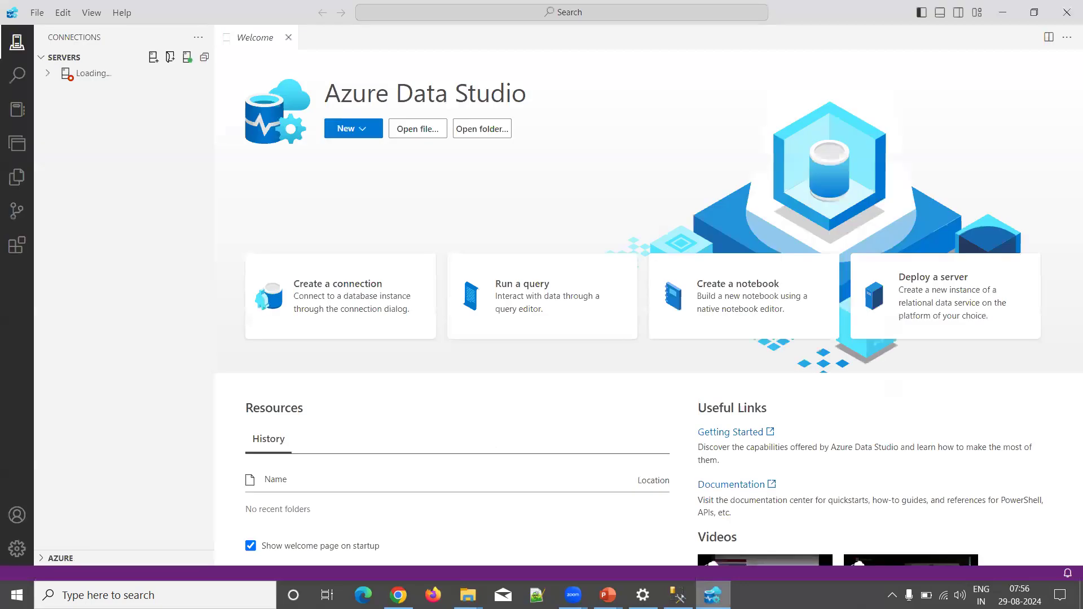
{"action": "mouse_move", "coordinate": [712, 595]}
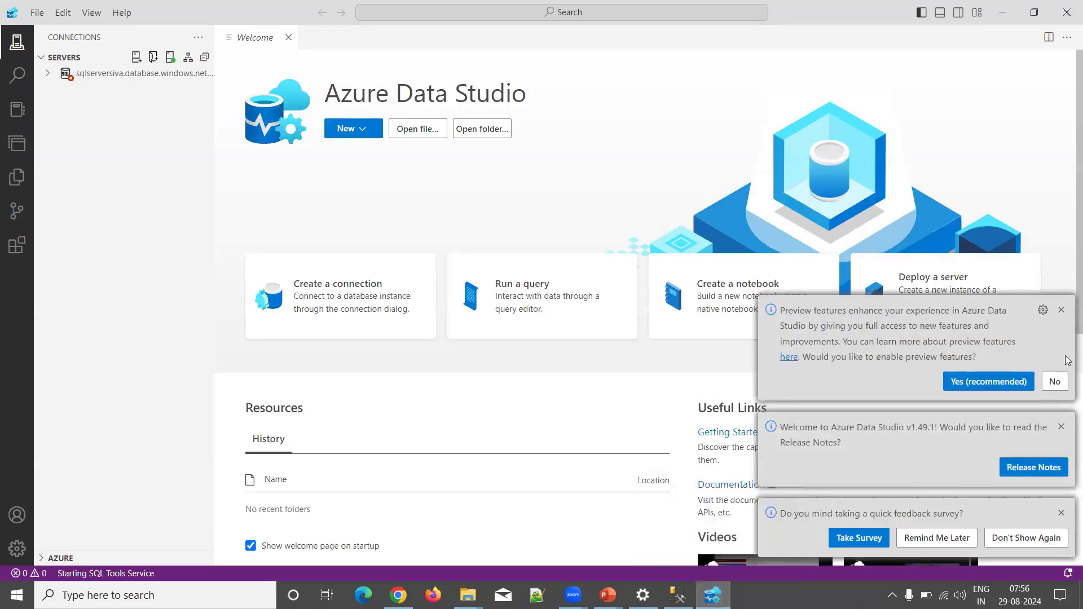
Step: Dismiss the preview features, release notes and feedback survey notifications
{"action": "left_click", "coordinate": [1060, 309]}
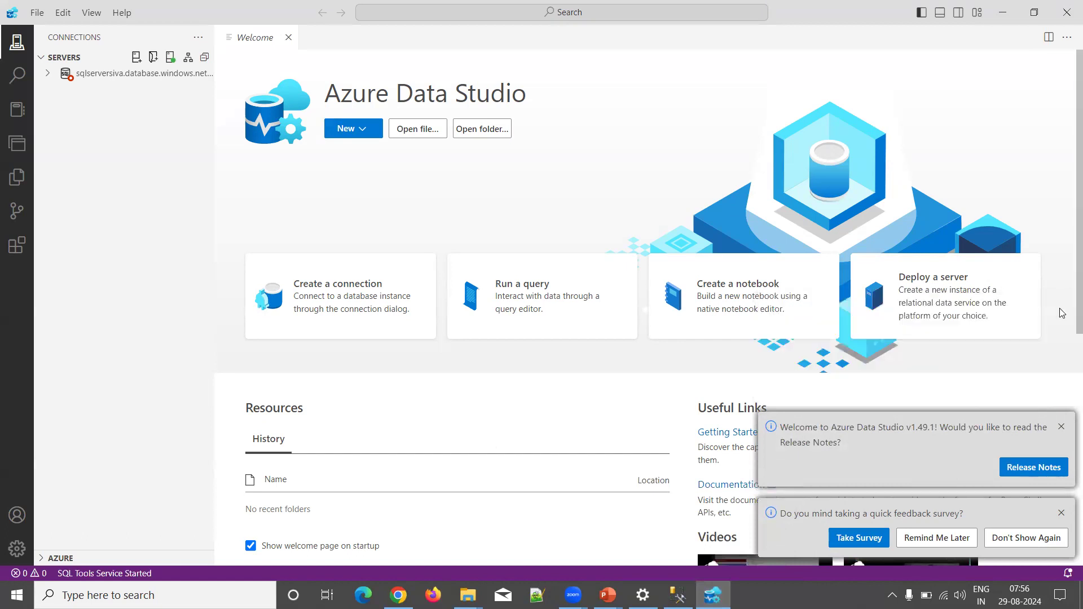
{"action": "left_click", "coordinate": [1061, 426]}
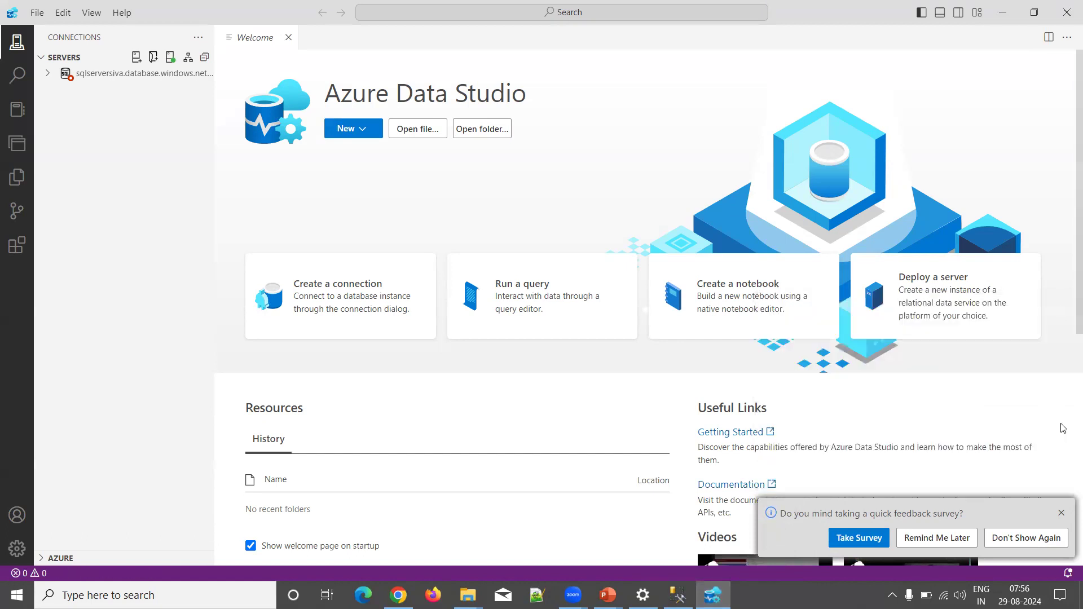
{"action": "left_click", "coordinate": [1060, 513]}
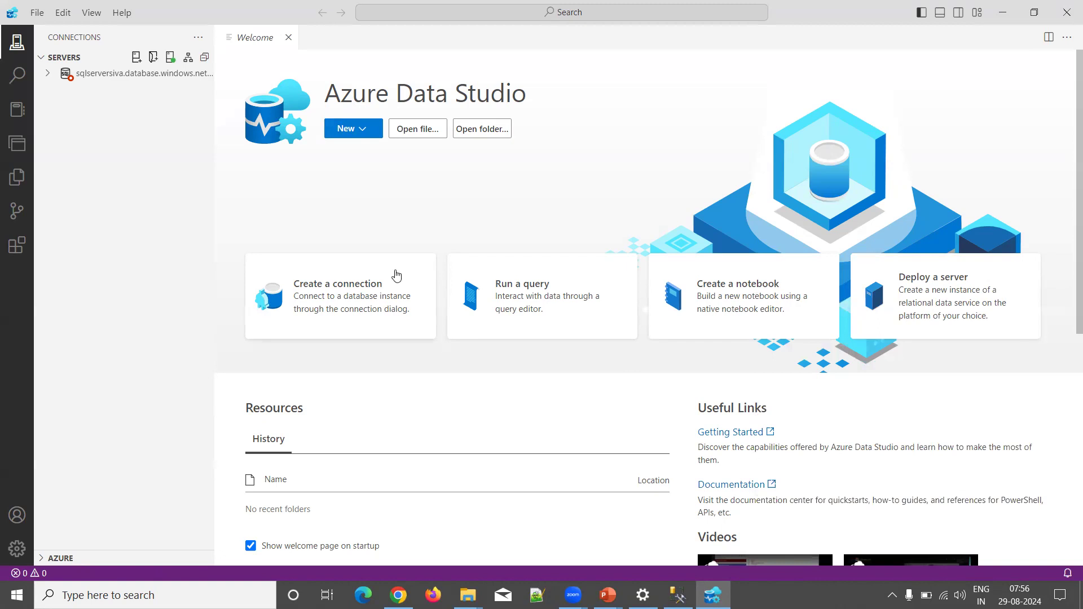
Step: Delete the old saved Azure SQL server connection from the Servers list
{"action": "left_click", "coordinate": [49, 73]}
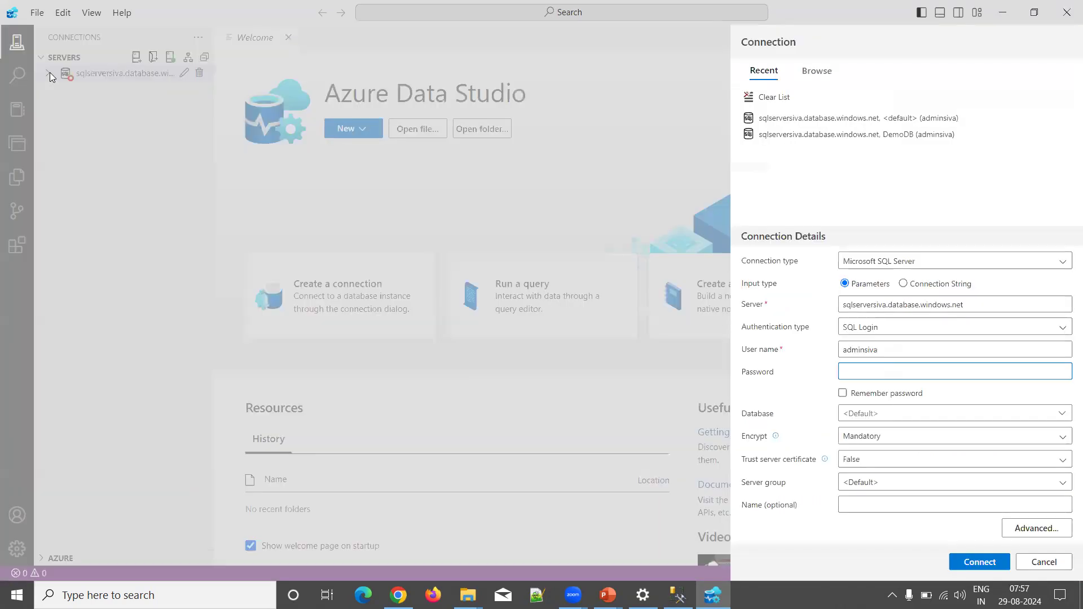
{"action": "left_click", "coordinate": [1044, 562]}
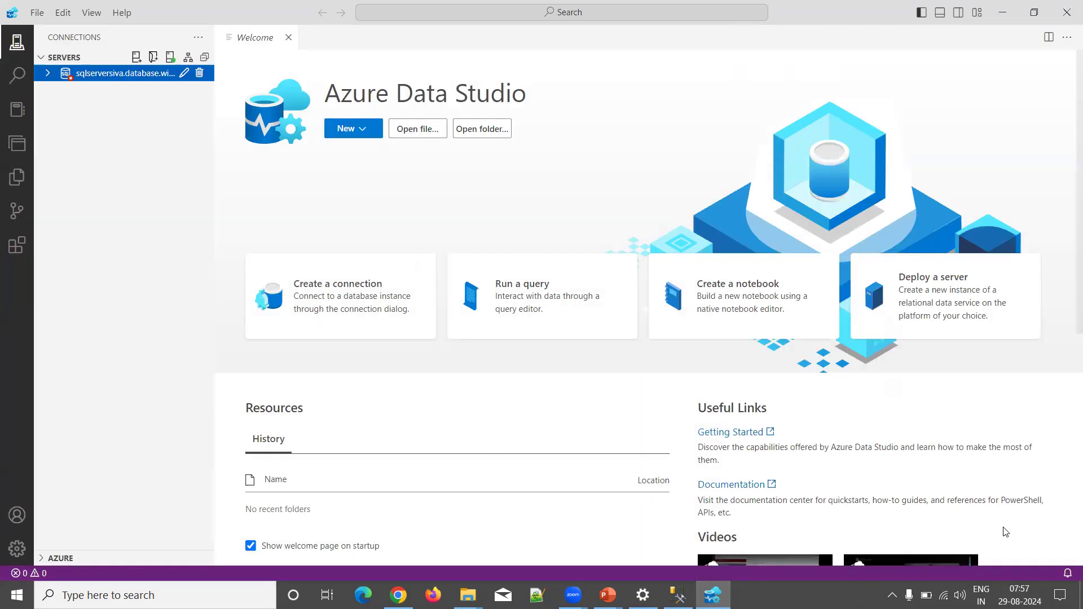
{"action": "left_click", "coordinate": [199, 72]}
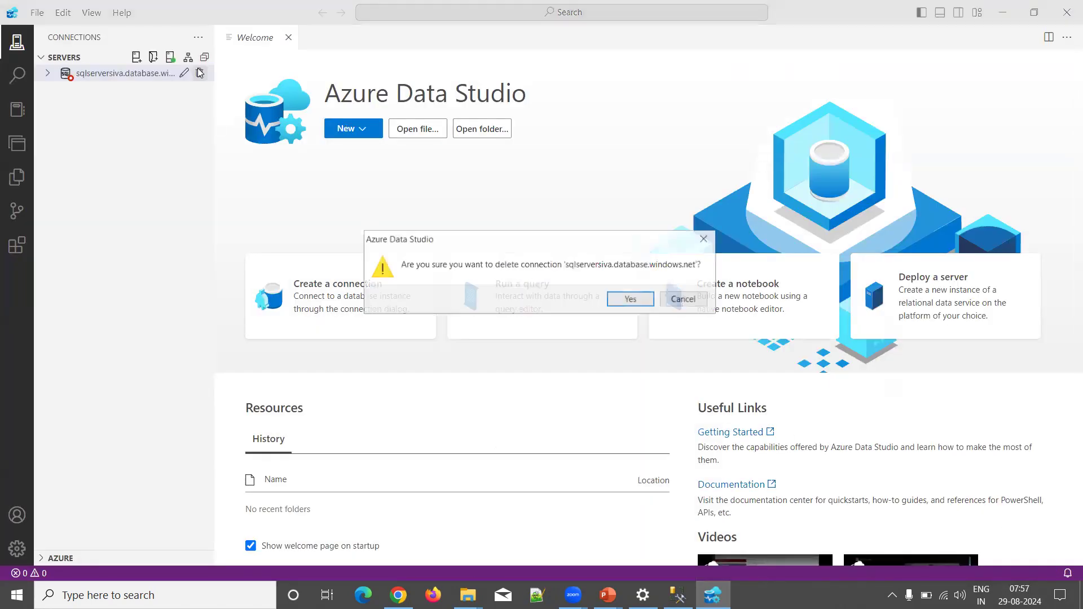
{"action": "left_click", "coordinate": [632, 298]}
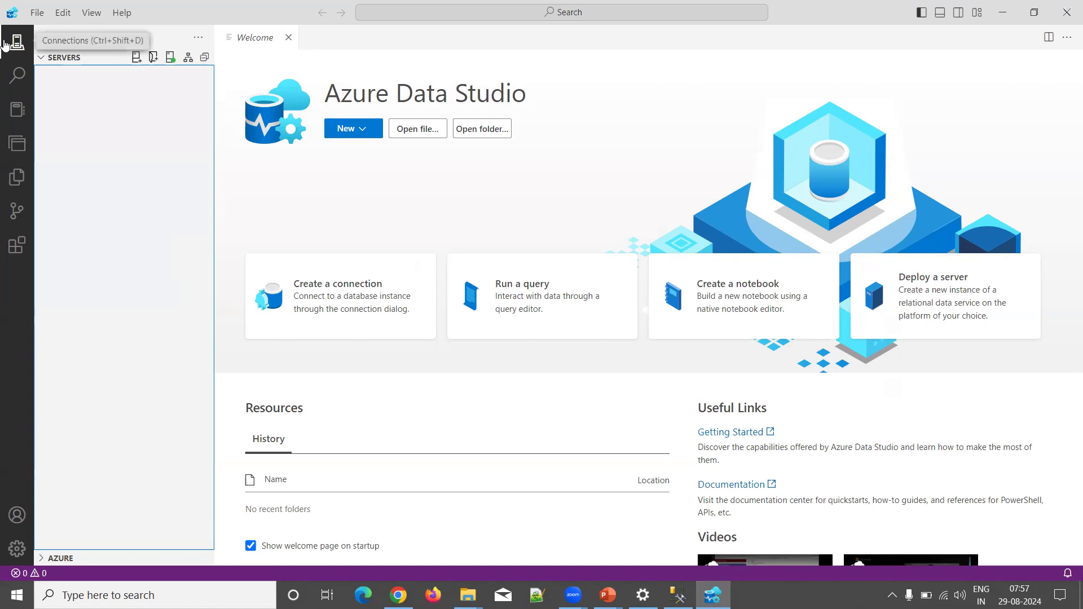
Step: Start a new connection and keep Microsoft SQL Server as its connection type
{"action": "left_click", "coordinate": [134, 60]}
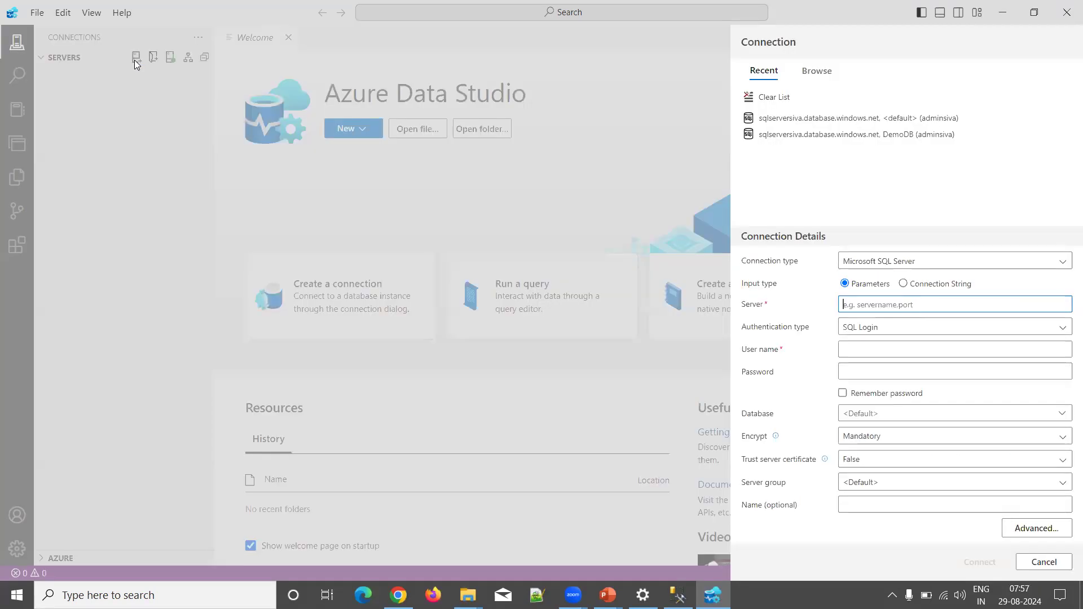
{"action": "left_click", "coordinate": [867, 262]}
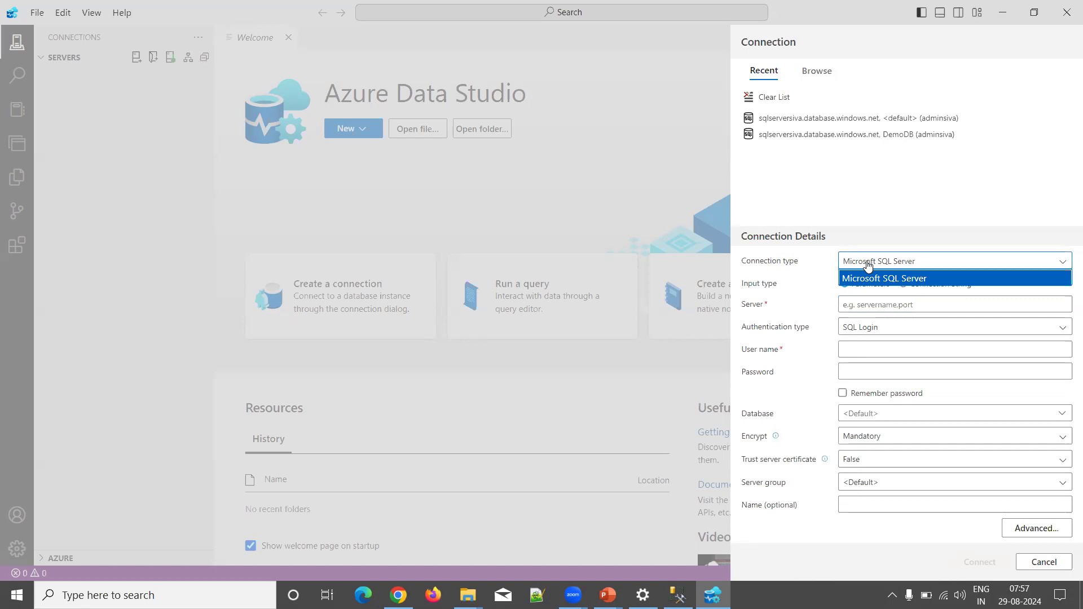
{"action": "left_click", "coordinate": [914, 305]}
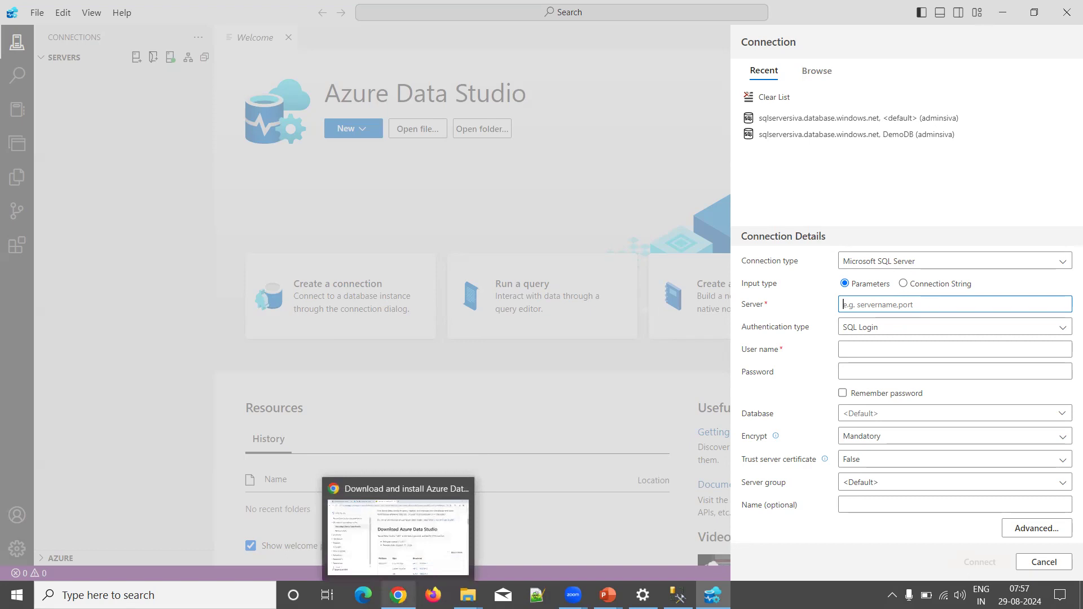
Step: Copy the server address sqlserversiva.database.windows.net from the DemoDB overview into Azure Data Studio's Server field
{"action": "left_click", "coordinate": [398, 595]}
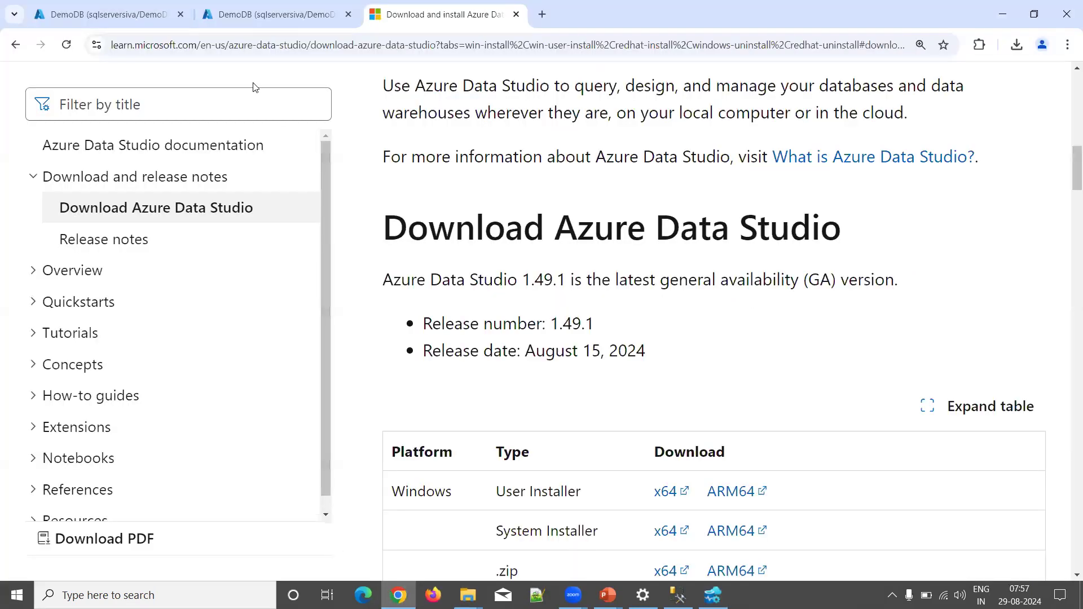
{"action": "left_click", "coordinate": [145, 18]}
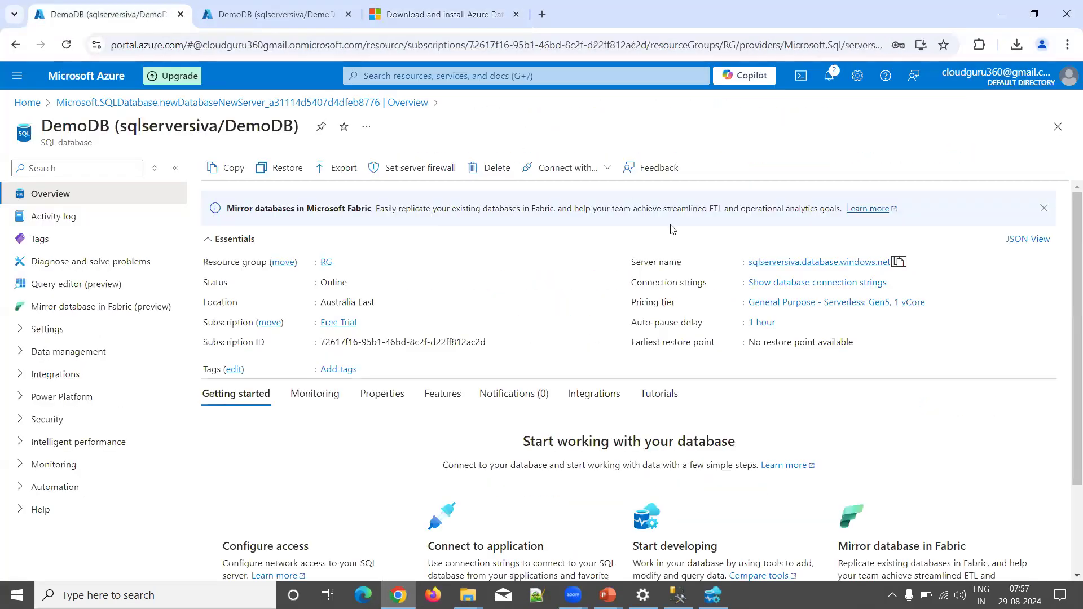
{"action": "left_click", "coordinate": [900, 262]}
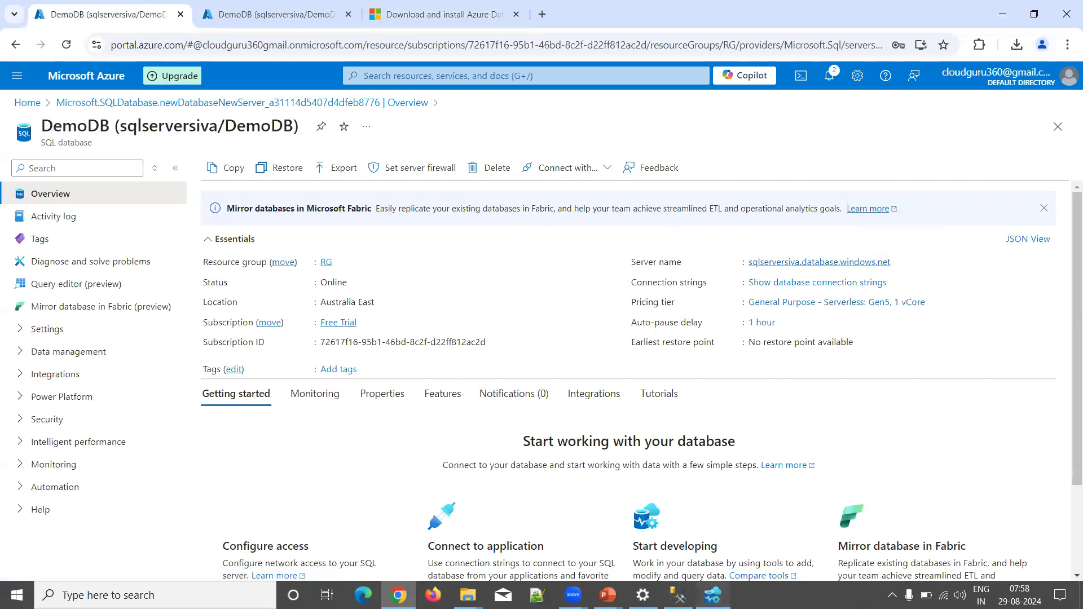
{"action": "left_click", "coordinate": [712, 595]}
{"action": "key", "text": "ctrl+v"}
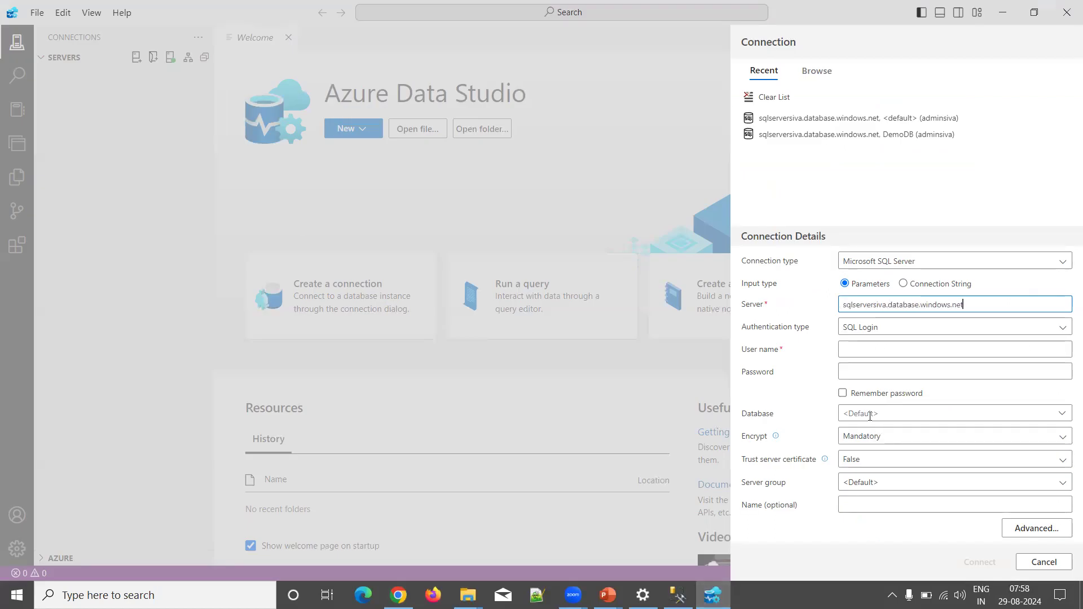
Step: Keep SQL Login authentication and enter the server admin login as the user name
{"action": "left_click", "coordinate": [946, 331]}
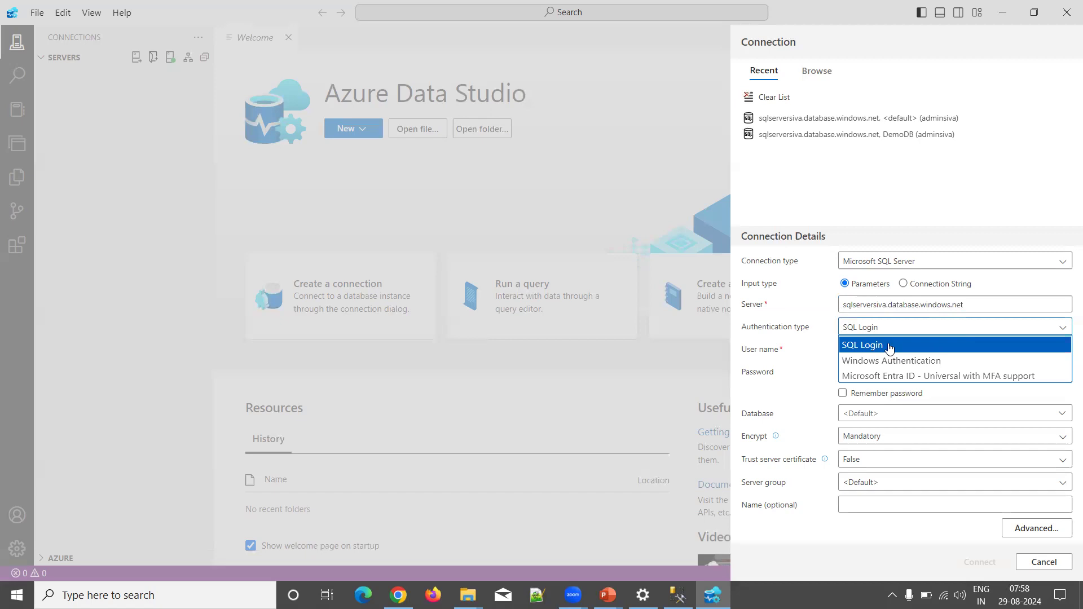
{"action": "left_click", "coordinate": [1066, 331]}
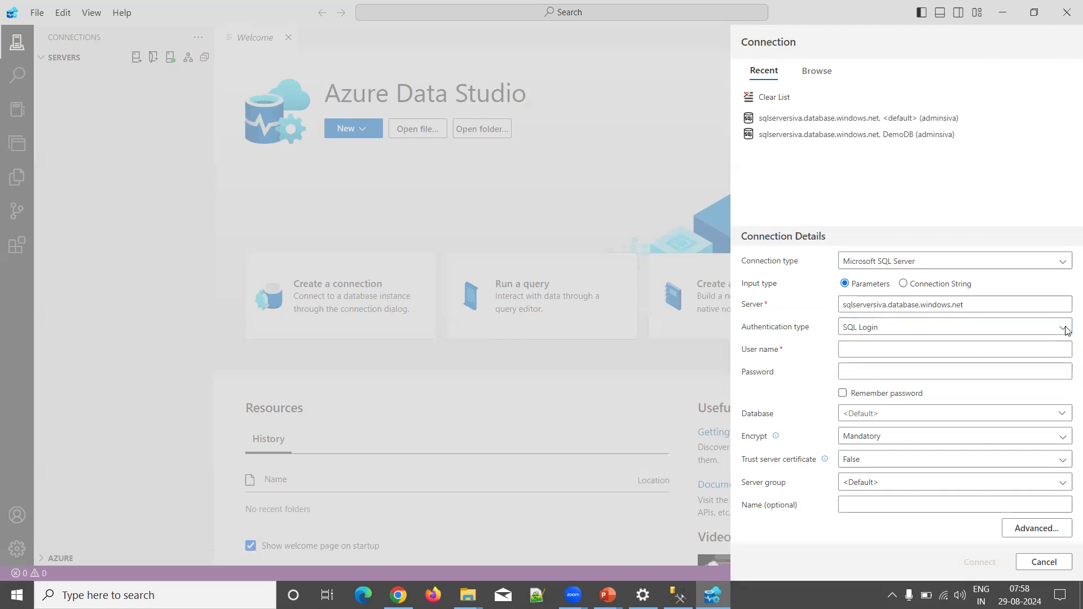
{"action": "left_click", "coordinate": [909, 331]}
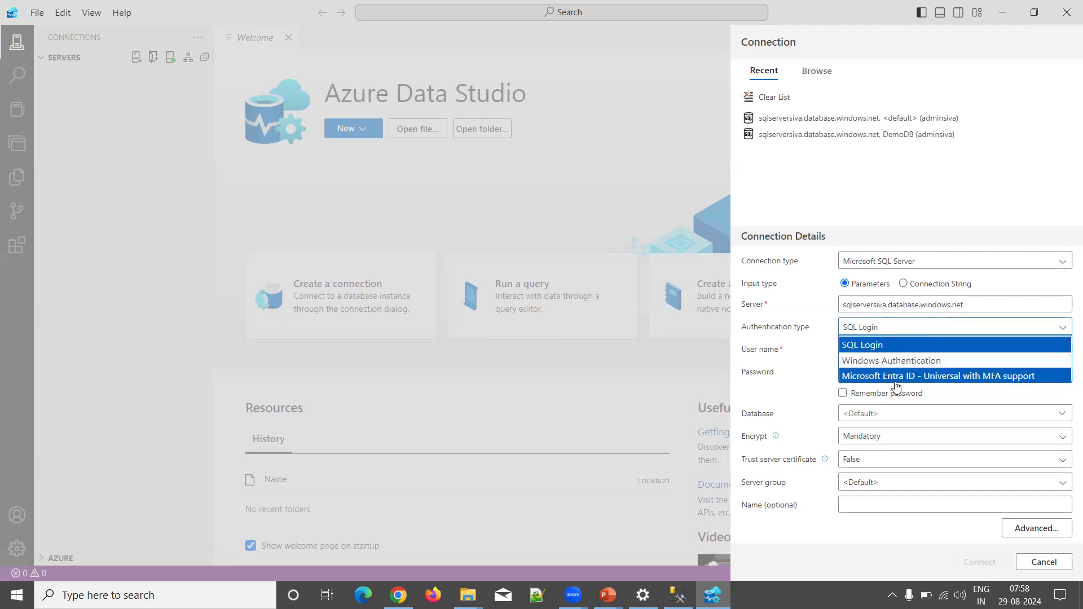
{"action": "left_click", "coordinate": [1066, 328]}
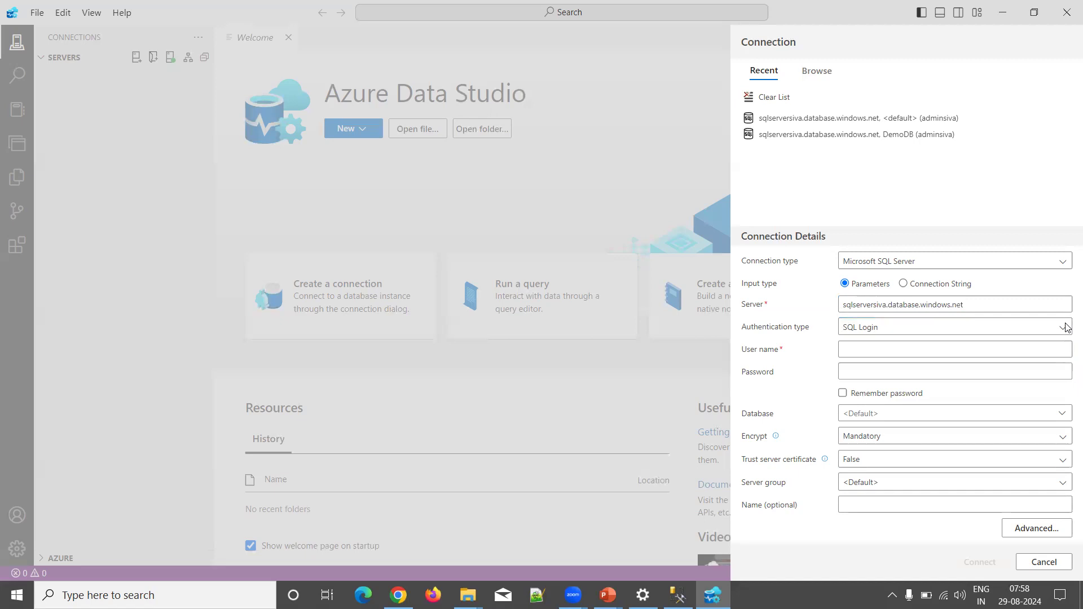
{"action": "left_click", "coordinate": [854, 349]}
{"action": "type", "text": "adminsiva"}
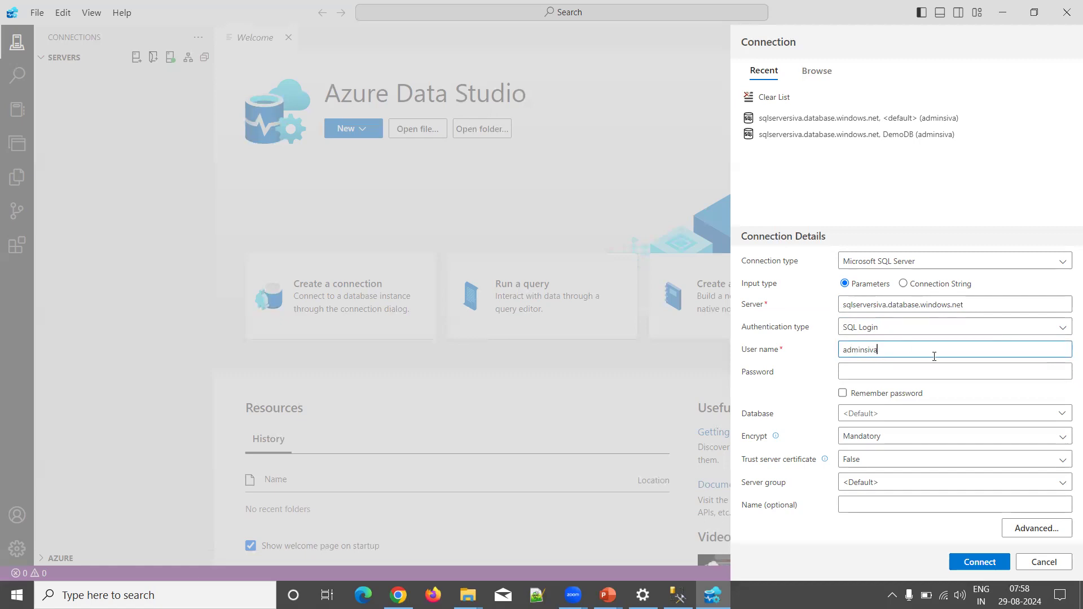
{"action": "left_click", "coordinate": [885, 373]}
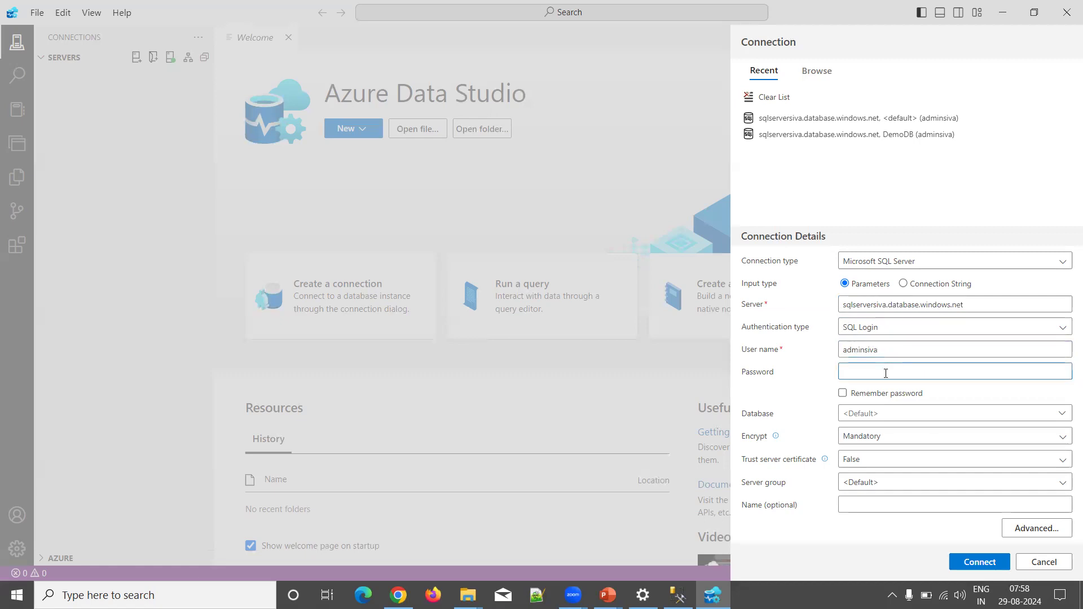
Step: Enter the admin password, select the DemoDB database and connect to the server
{"action": "type", "text": "••••••••••••"}
{"action": "left_click", "coordinate": [886, 416]}
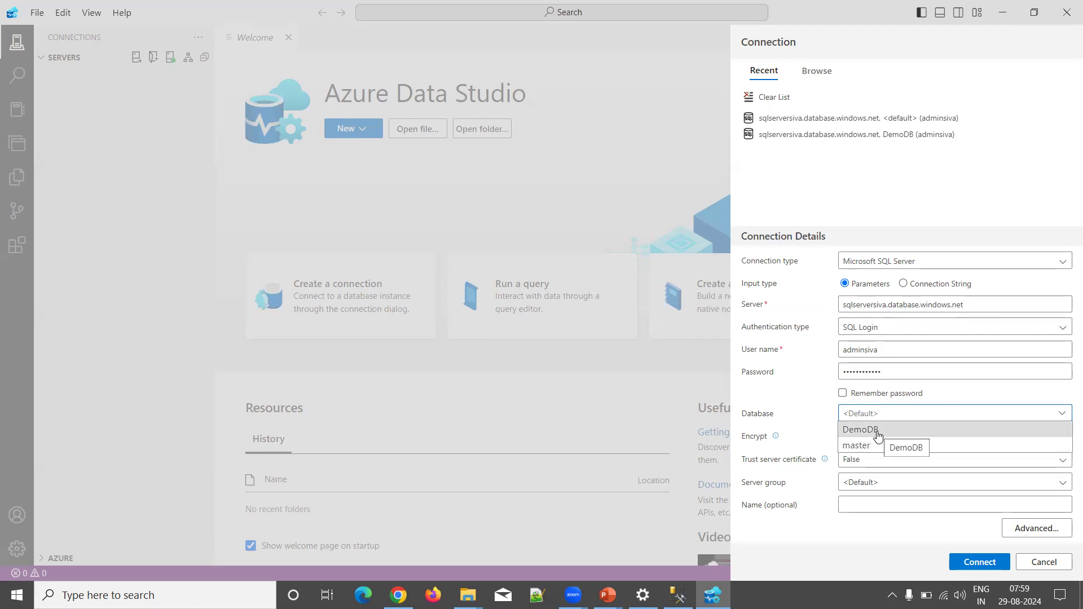
{"action": "left_click", "coordinate": [877, 433]}
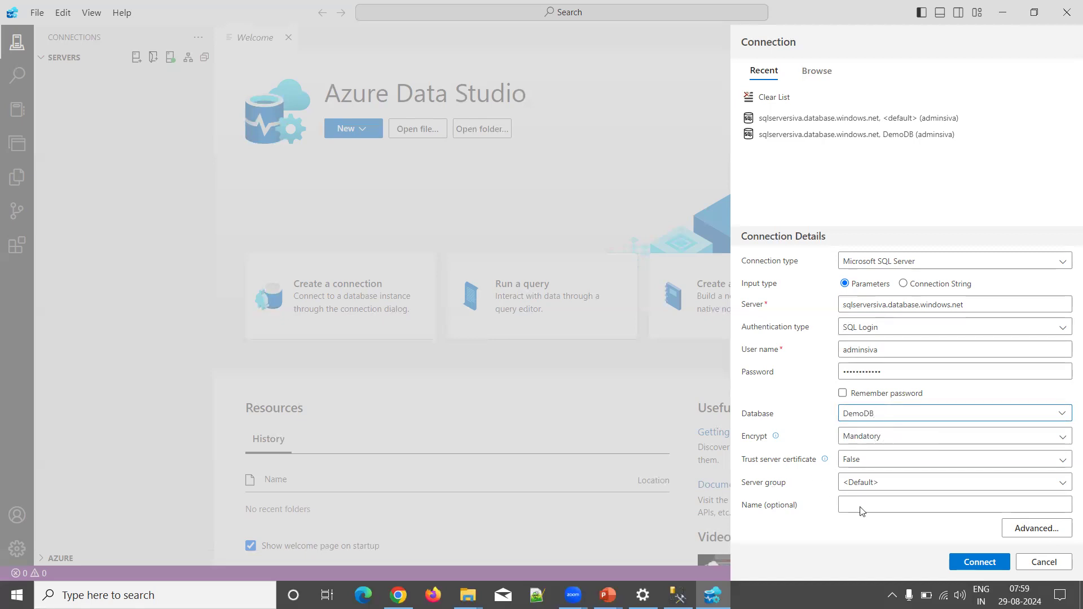
{"action": "left_click", "coordinate": [974, 563]}
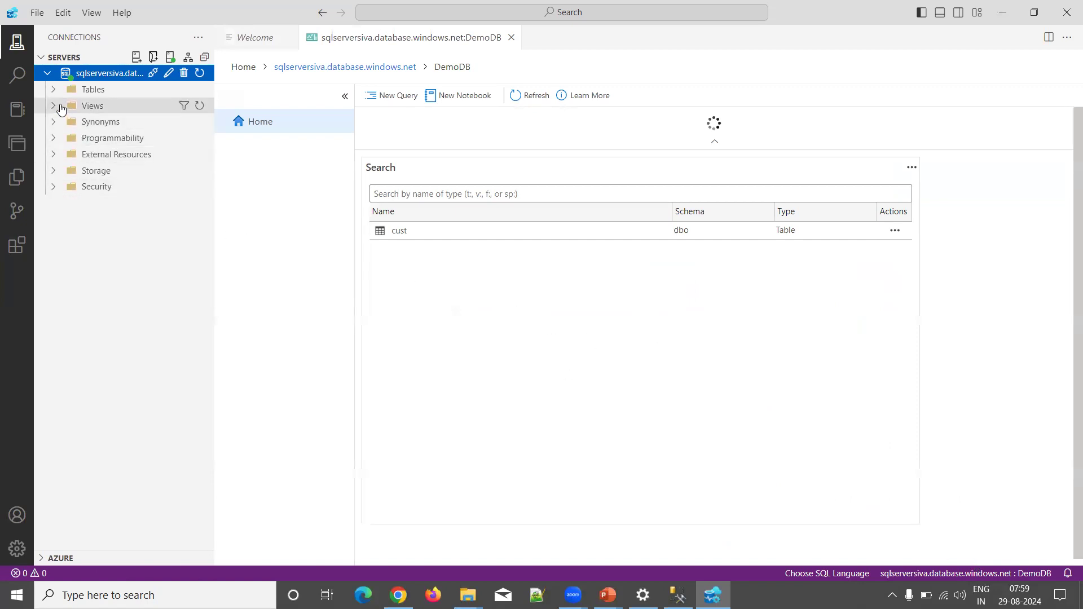
Step: Expand DemoDB's Tables folder in the Servers tree to reveal dbo.cust
{"action": "left_click", "coordinate": [53, 90]}
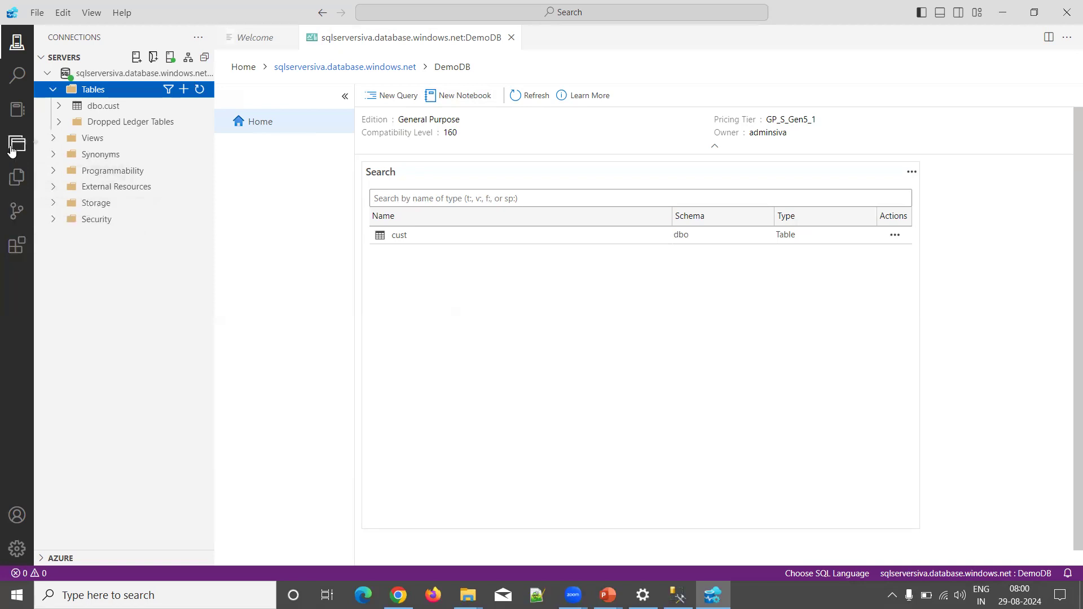
Step: Open a new DemoDB query and write select * from cust, correcting the misspelled keyword
{"action": "left_click", "coordinate": [382, 96]}
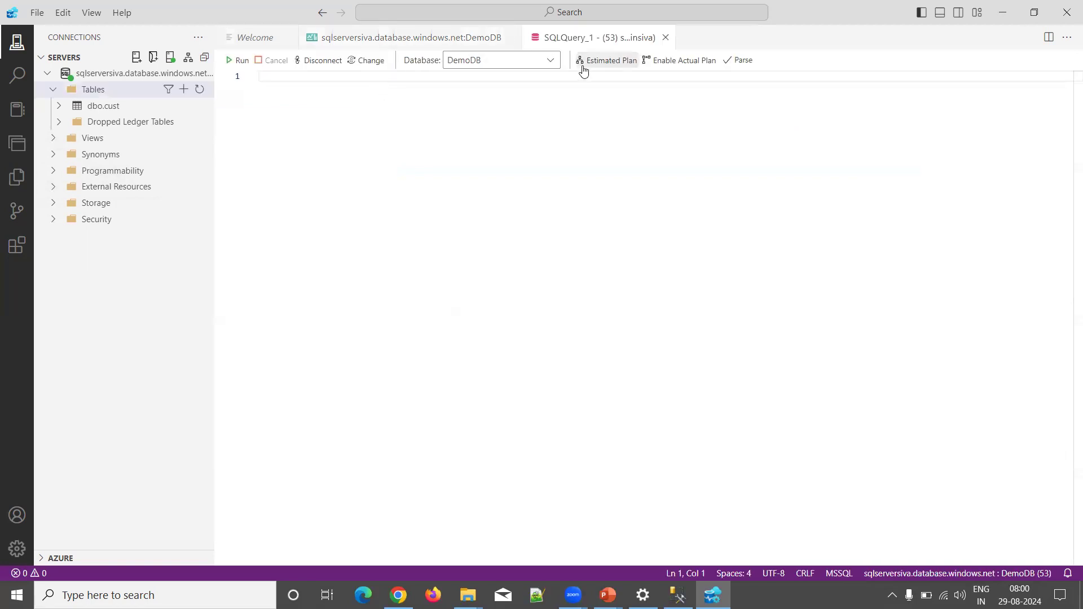
{"action": "left_click", "coordinate": [550, 57]}
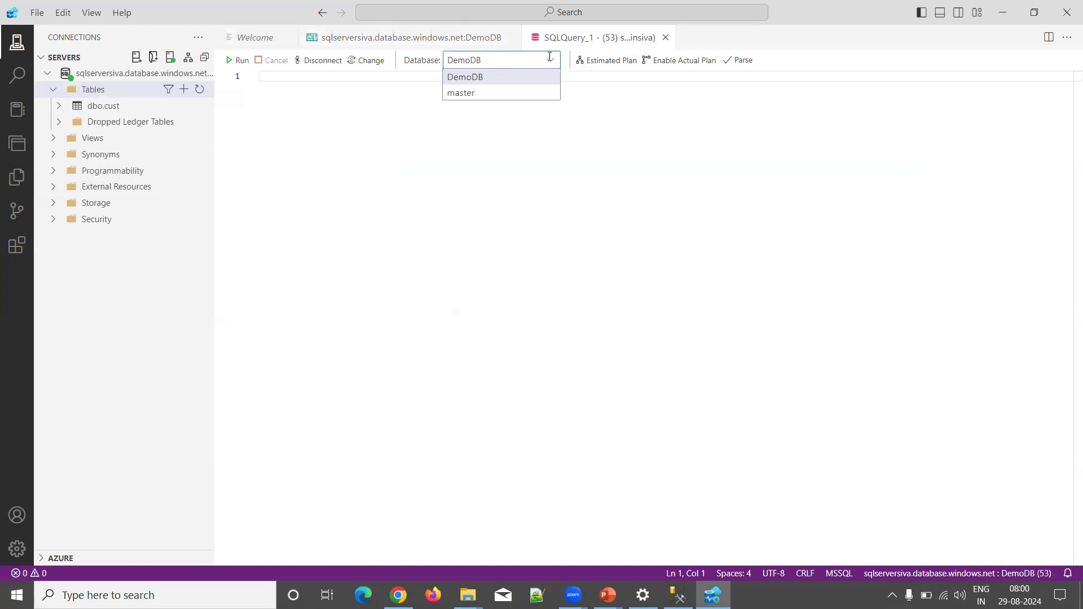
{"action": "left_click", "coordinate": [344, 128]}
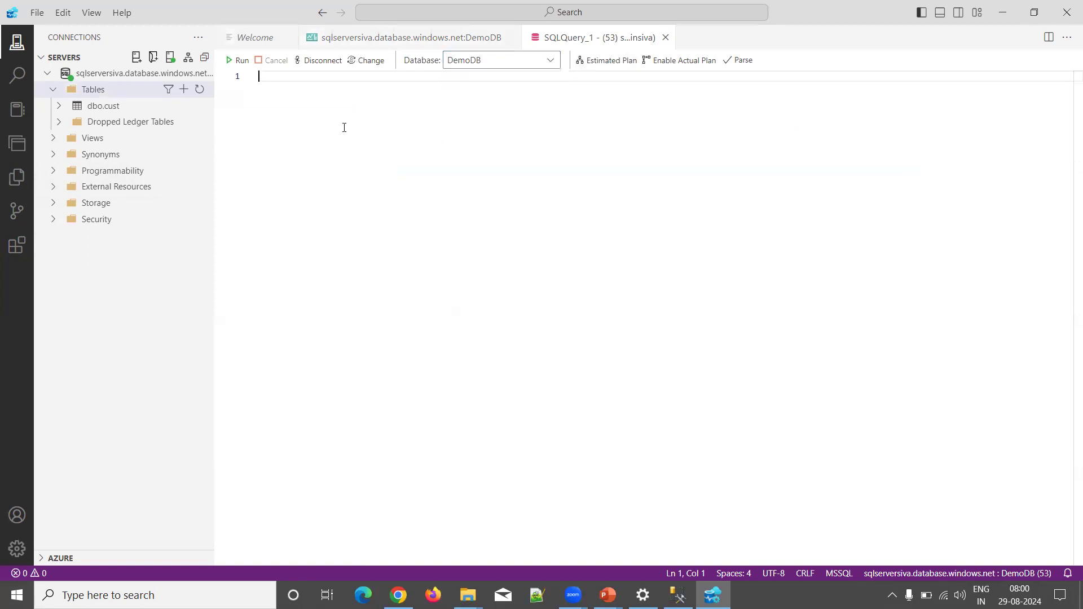
{"action": "type", "text": "seelct *f"}
{"action": "key", "text": "BackSpace"}
{"action": "key", "text": "BackSpace"}
{"action": "key", "text": "BackSpace"}
{"action": "key", "text": "BackSpace"}
{"action": "key", "text": "BackSpace"}
{"action": "key", "text": "BackSpace"}
{"action": "key", "text": "BackSpace"}
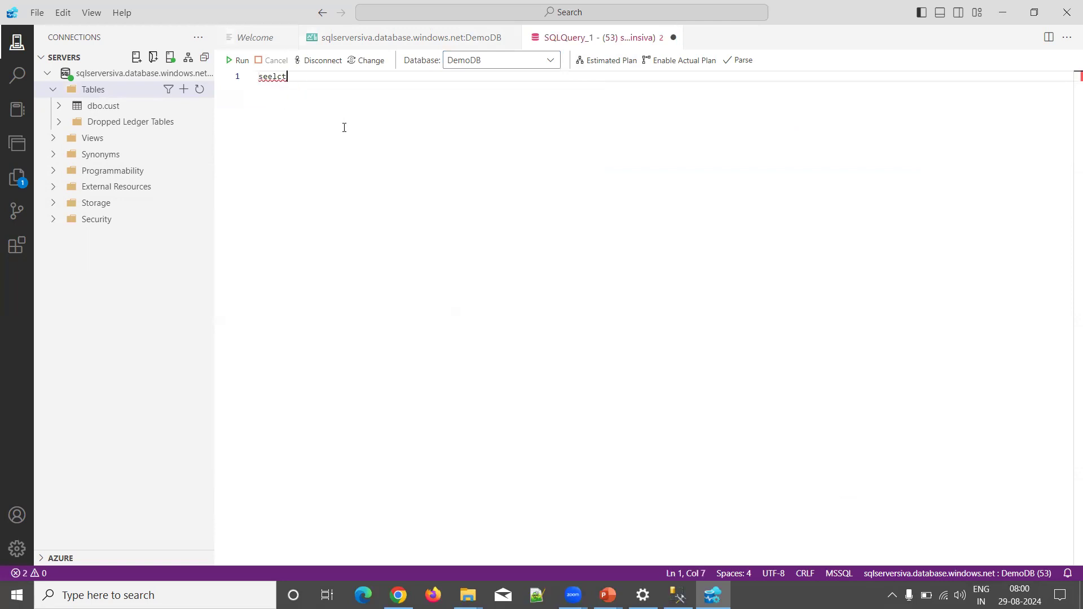
{"action": "type", "text": "lec"}
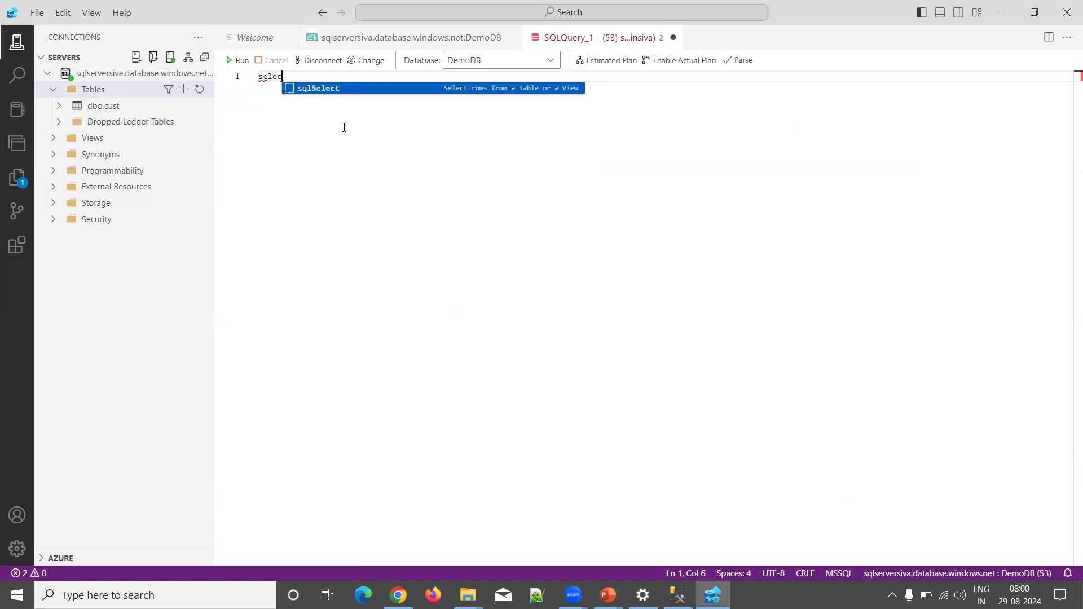
{"action": "type", "text": "te * f"}
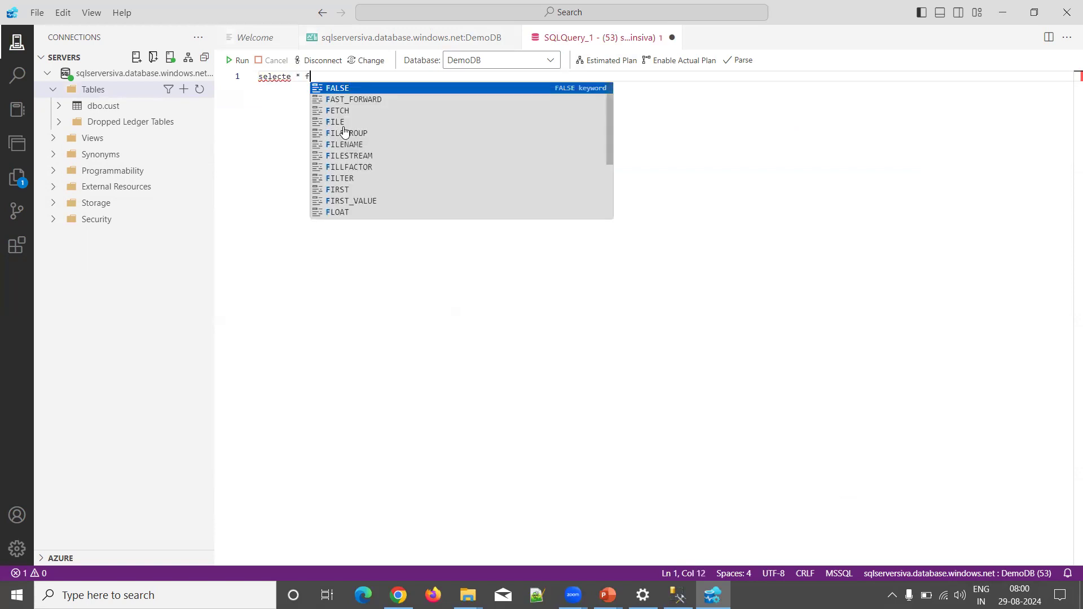
{"action": "type", "text": "rom cust"}
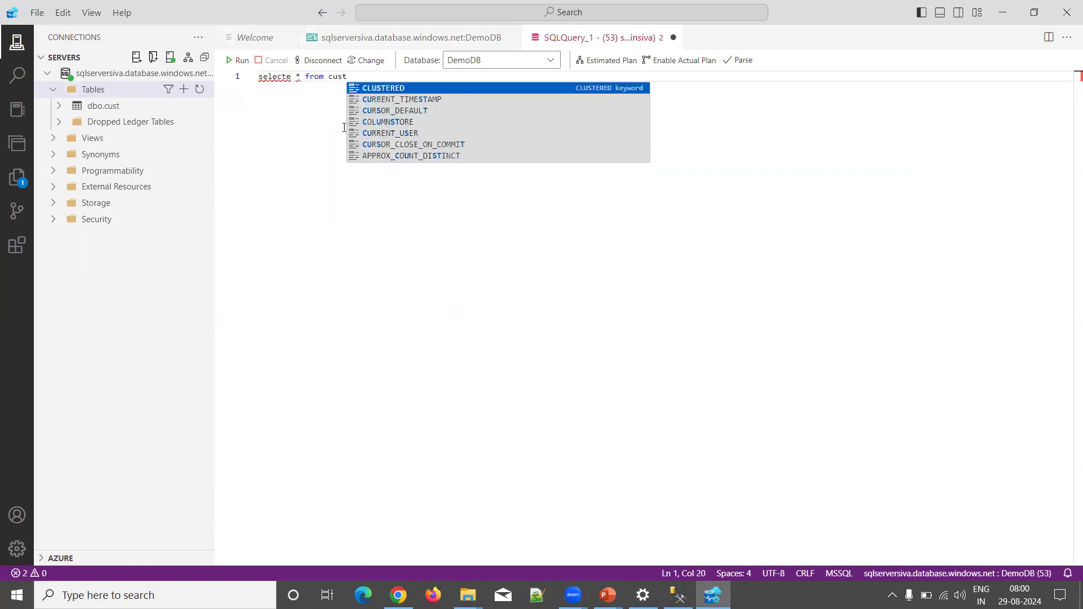
{"action": "key", "text": "Return"}
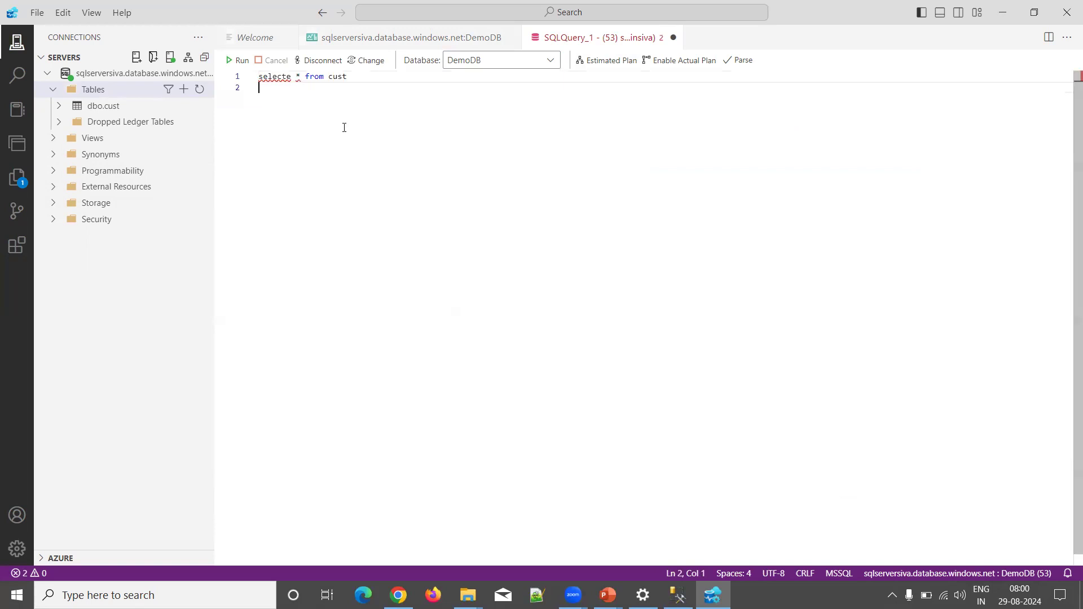
{"action": "left_click", "coordinate": [292, 77]}
{"action": "key", "text": "BackSpace"}
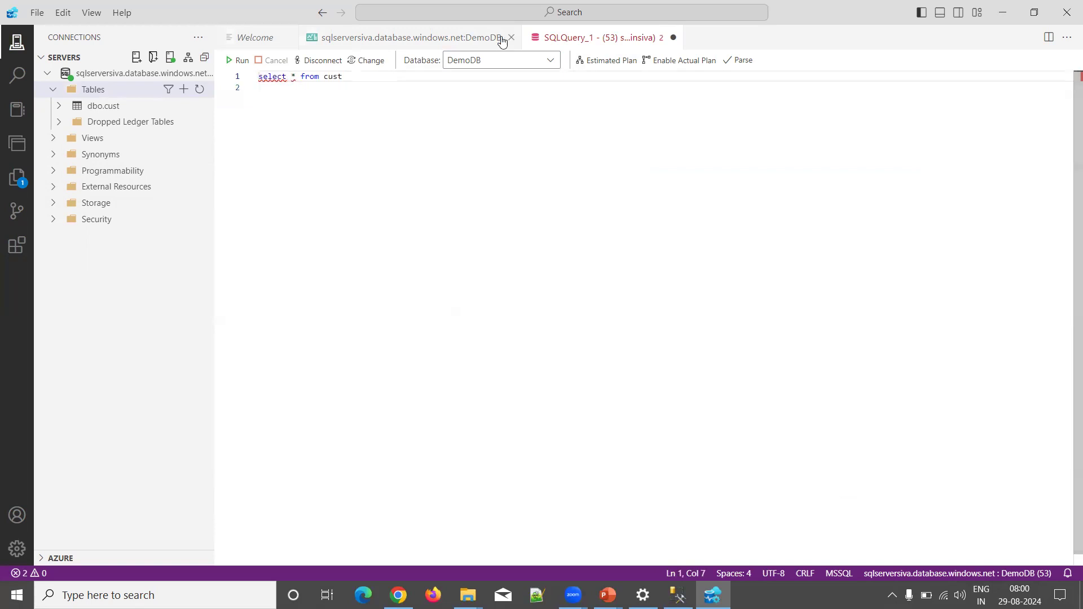
{"action": "left_click", "coordinate": [551, 61]}
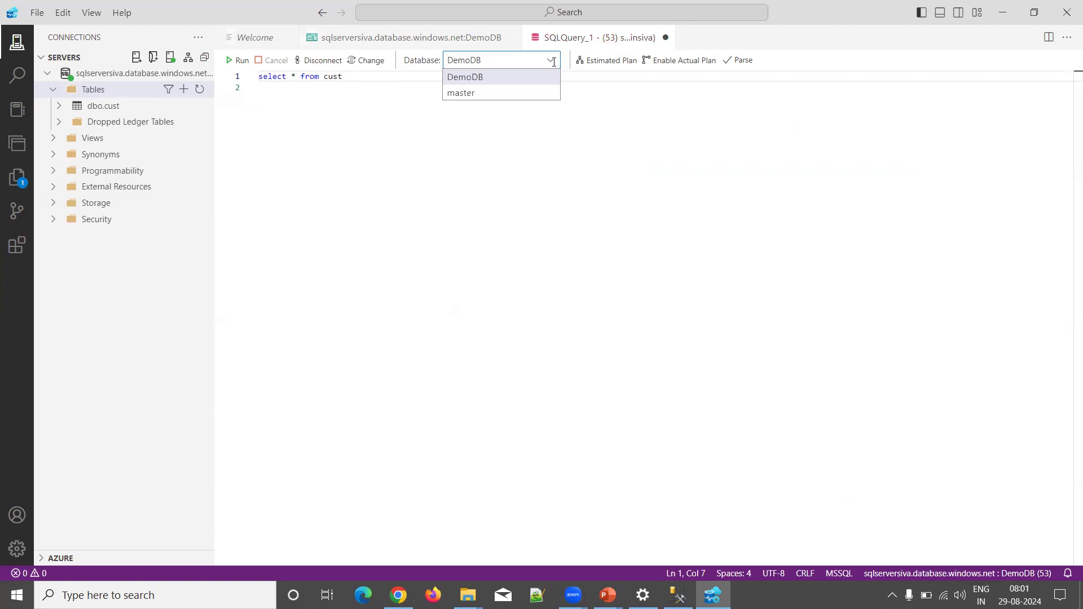
{"action": "left_click", "coordinate": [555, 183]}
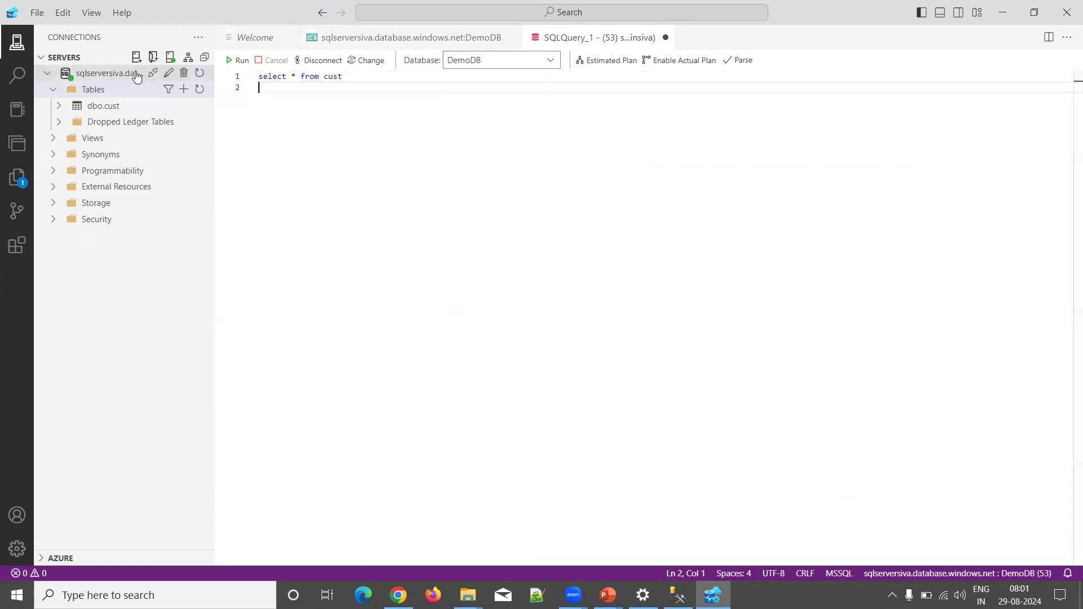
Step: Switch the query's database to master, then bring up the portal's DemoDB Query editor in Chrome
{"action": "left_click", "coordinate": [551, 61]}
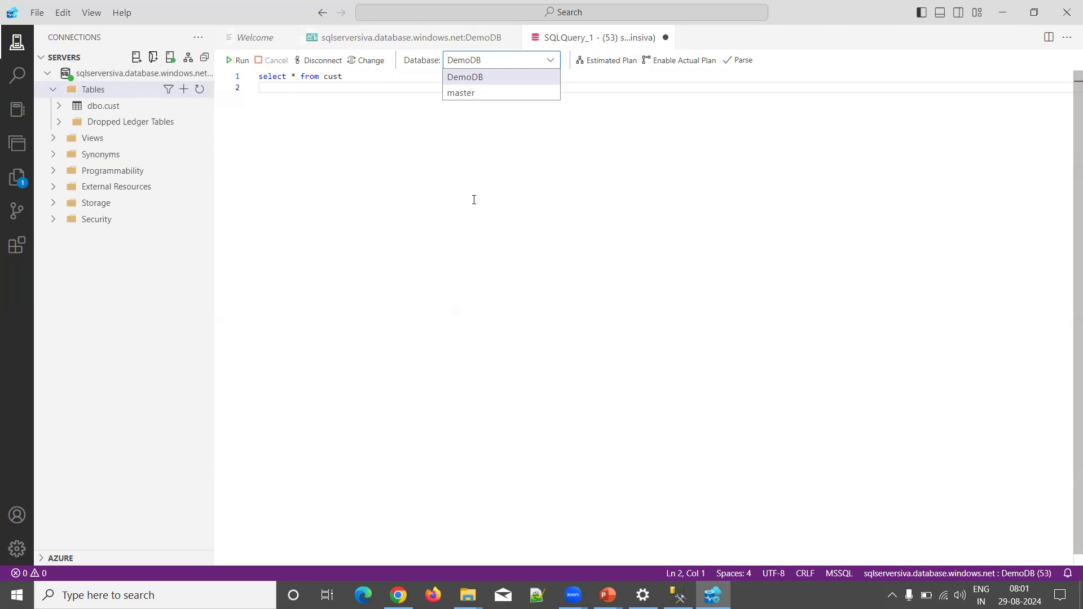
{"action": "left_click", "coordinate": [464, 92]}
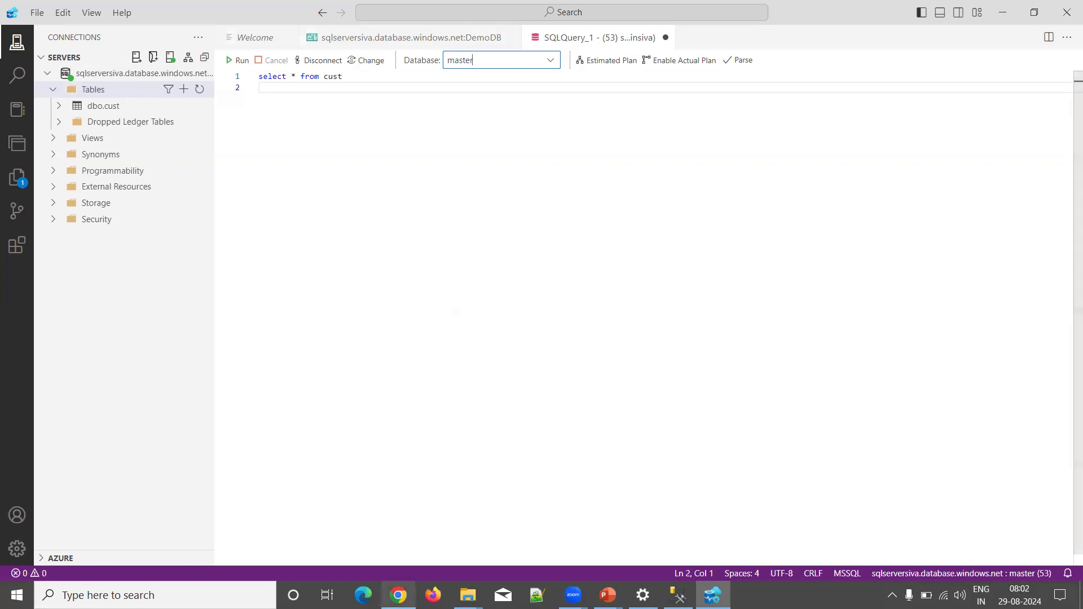
{"action": "left_click", "coordinate": [398, 595]}
{"action": "left_click", "coordinate": [281, 15]}
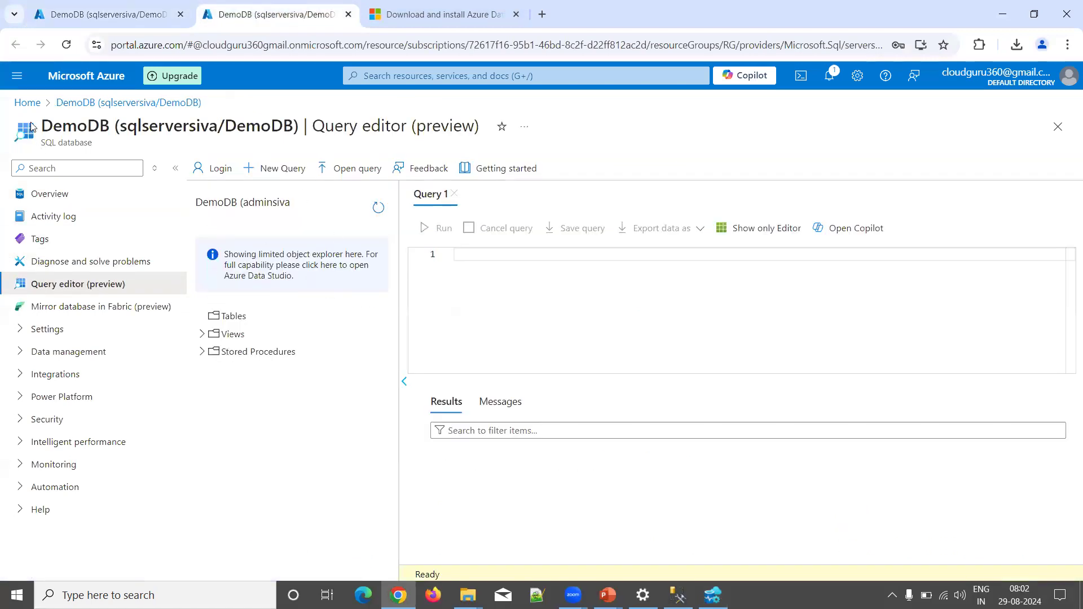
Step: Return to the Azure Home page, discarding the unsaved query editor edits
{"action": "left_click", "coordinate": [27, 103]}
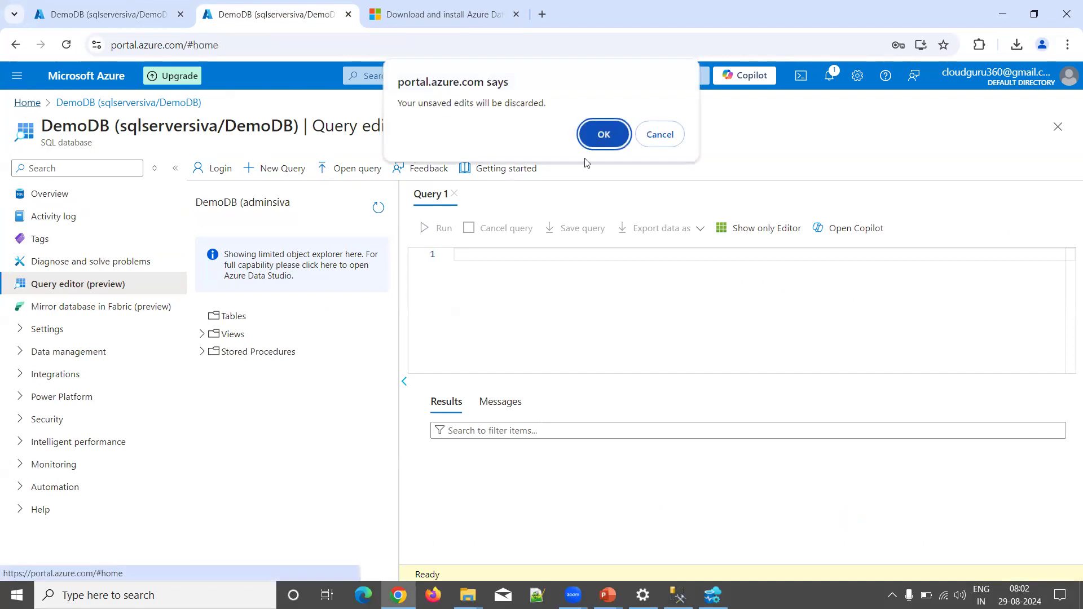
{"action": "left_click", "coordinate": [612, 144]}
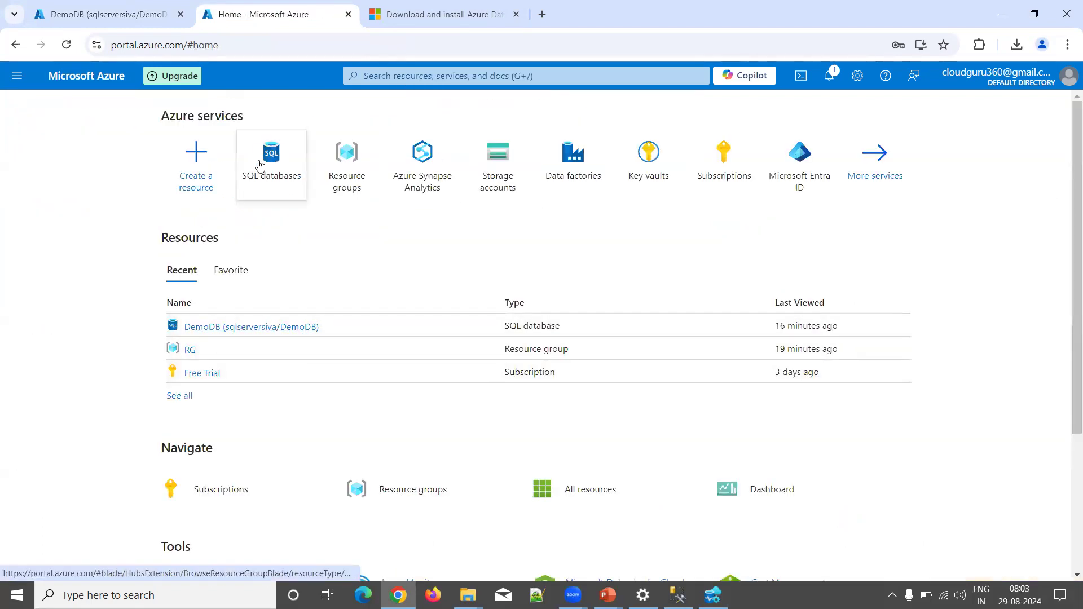
Step: Start creating a new SQL database and name it DemoDB1
{"action": "left_click", "coordinate": [294, 157]}
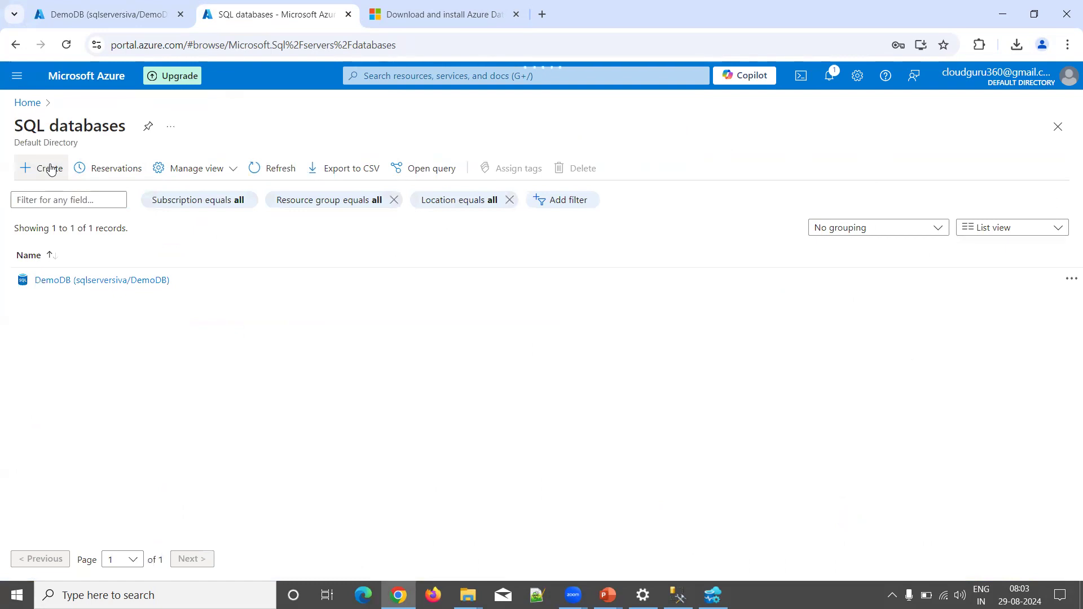
{"action": "left_click", "coordinate": [50, 169]}
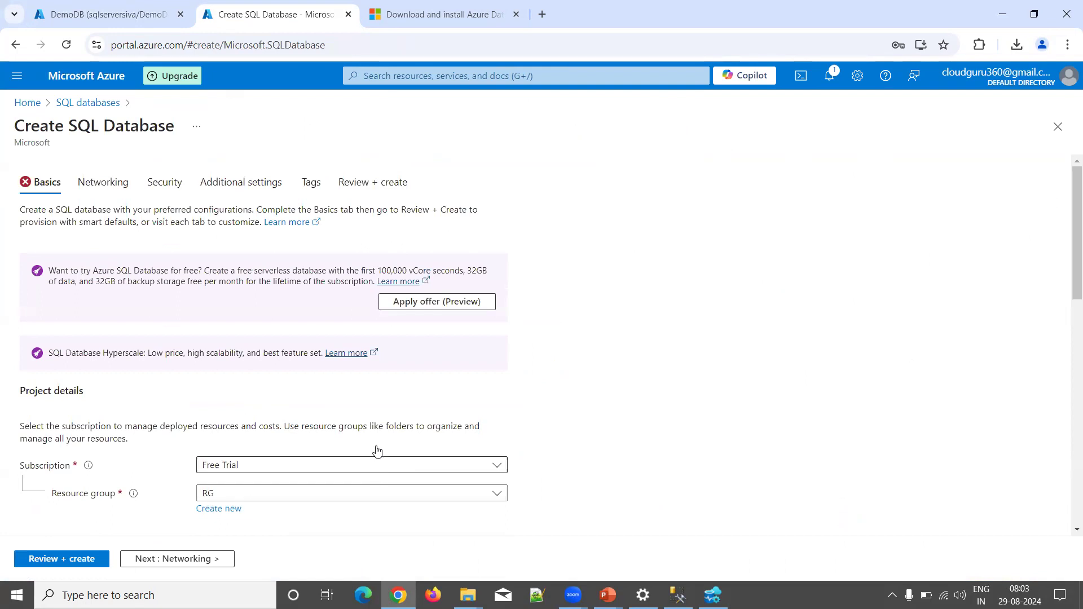
{"action": "scroll", "coordinate": [363, 403], "scroll_direction": "down", "scroll_amount": 4}
{"action": "left_click", "coordinate": [214, 404]}
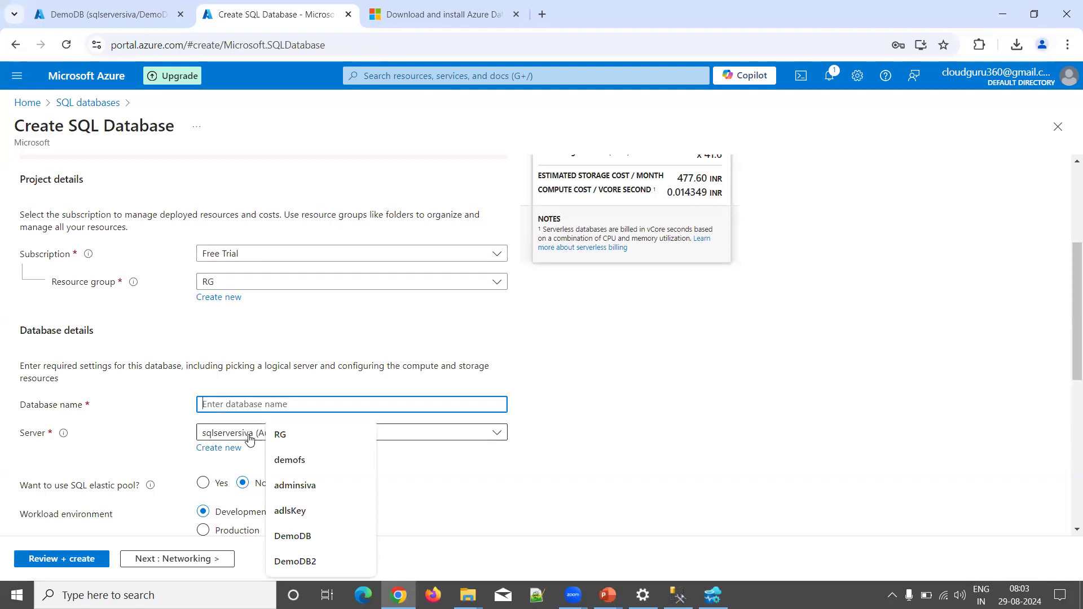
{"action": "type", "text": "DemoDB2"}
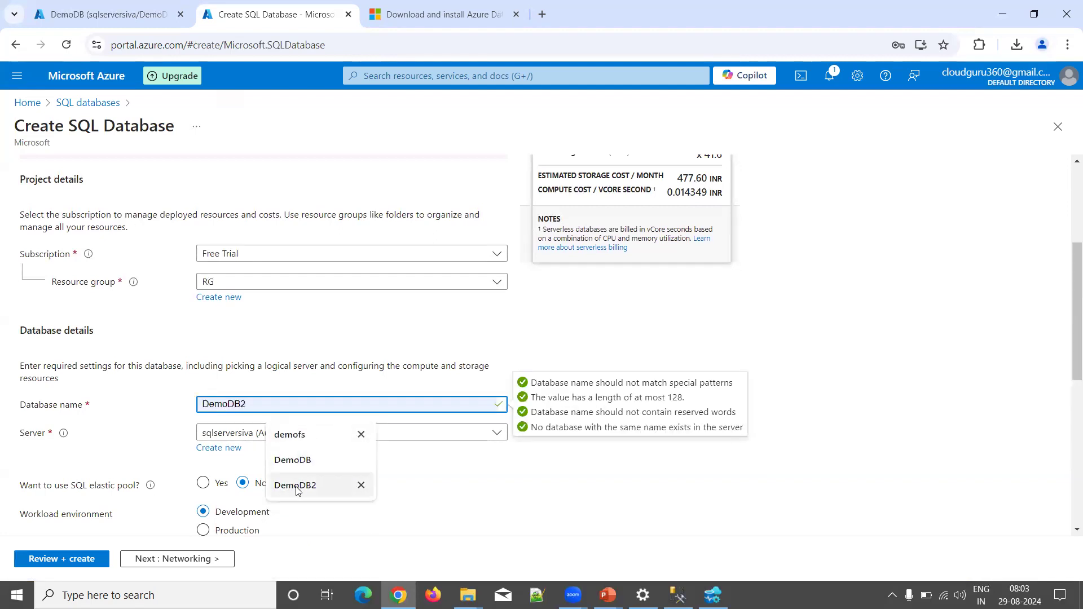
{"action": "left_click", "coordinate": [299, 486]}
{"action": "key", "text": "BackSpace"}
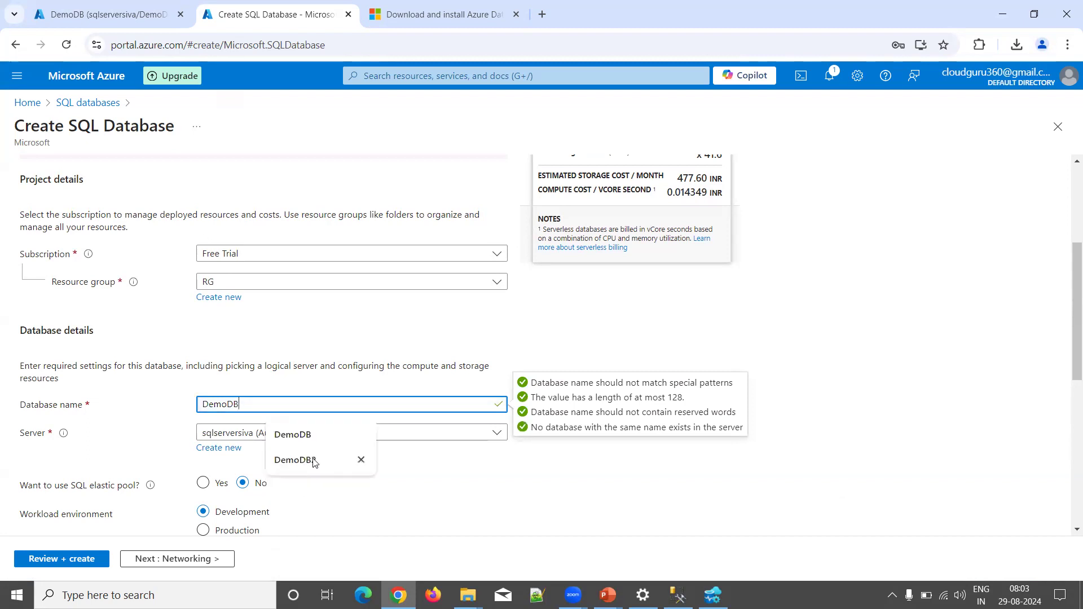
{"action": "type", "text": "1"}
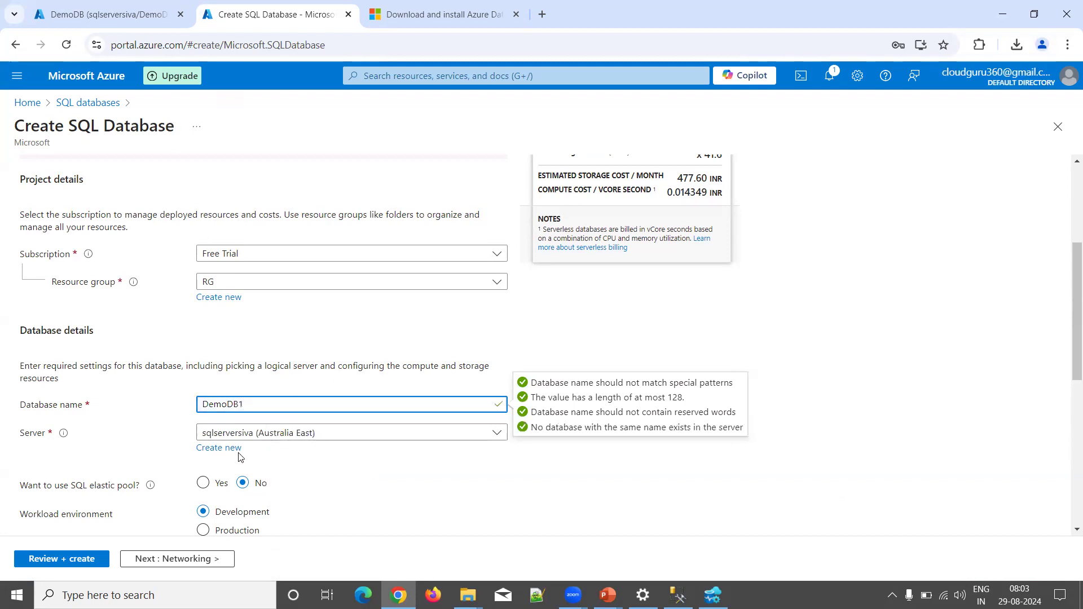
Step: Choose locally-redundant backup storage and look through the Networking settings
{"action": "scroll", "coordinate": [303, 336], "scroll_direction": "down", "scroll_amount": 4}
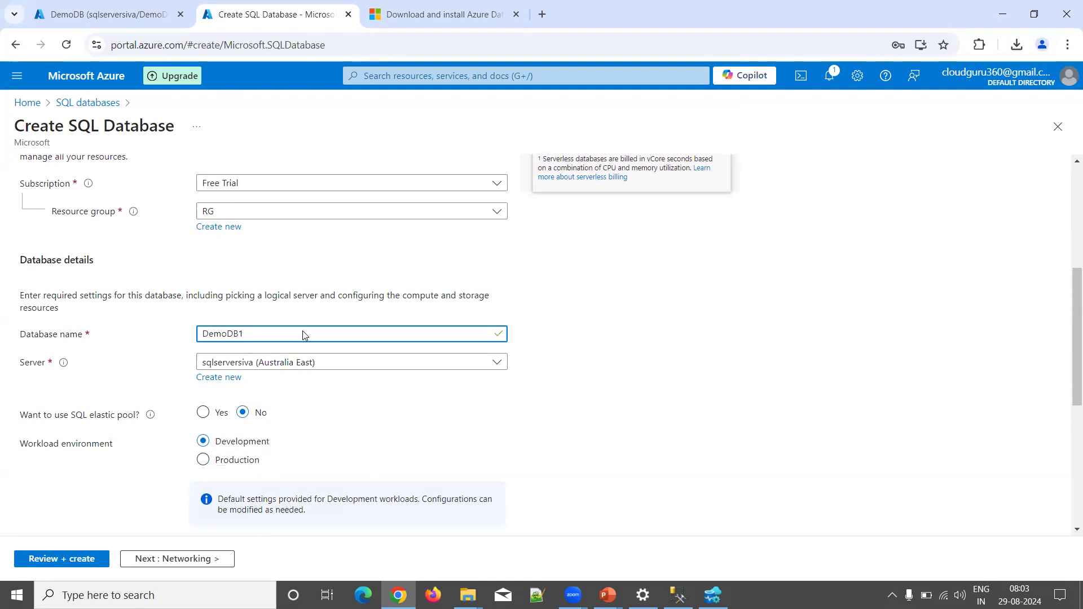
{"action": "scroll", "coordinate": [265, 415], "scroll_direction": "down", "scroll_amount": 2}
{"action": "left_click", "coordinate": [265, 414]}
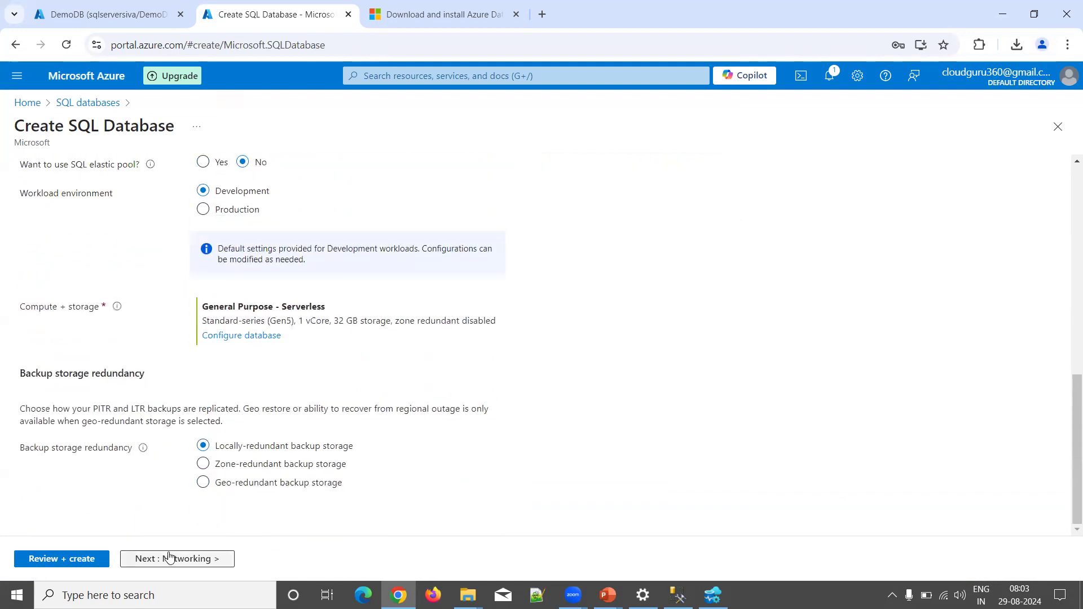
{"action": "left_click", "coordinate": [170, 558]}
{"action": "scroll", "coordinate": [259, 375], "scroll_direction": "down", "scroll_amount": 5}
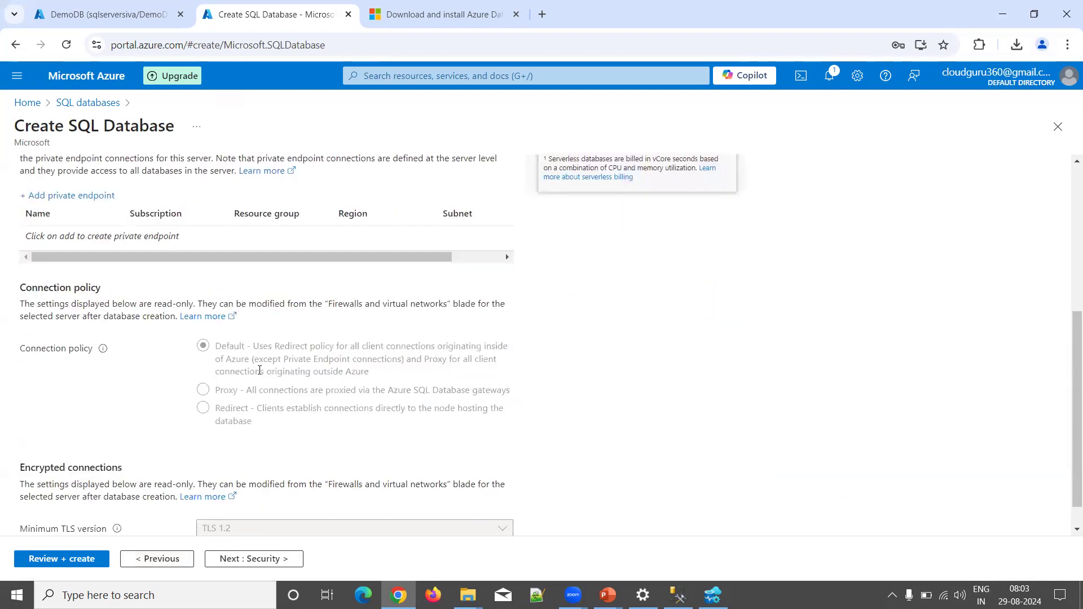
{"action": "scroll", "coordinate": [277, 317], "scroll_direction": "up", "scroll_amount": 5}
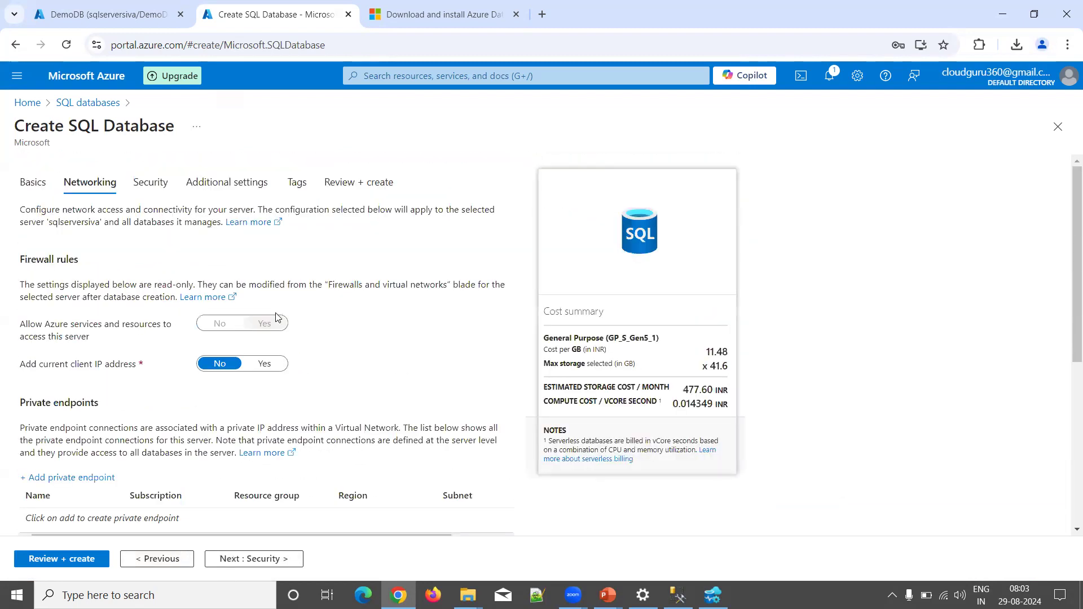
{"action": "scroll", "coordinate": [276, 317], "scroll_direction": "down", "scroll_amount": 5}
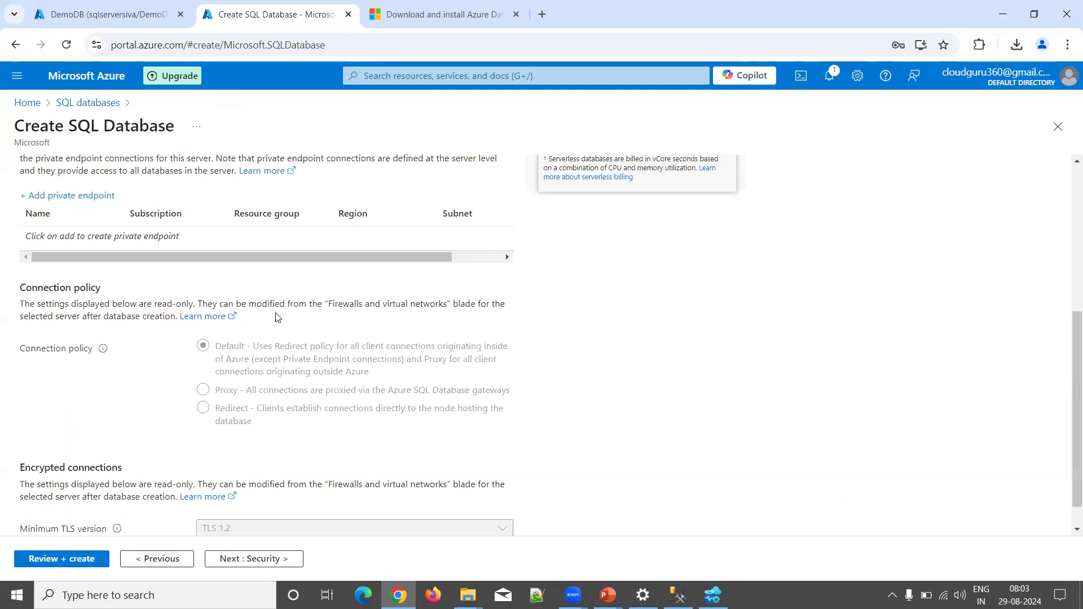
{"action": "scroll", "coordinate": [278, 317], "scroll_direction": "down", "scroll_amount": 1}
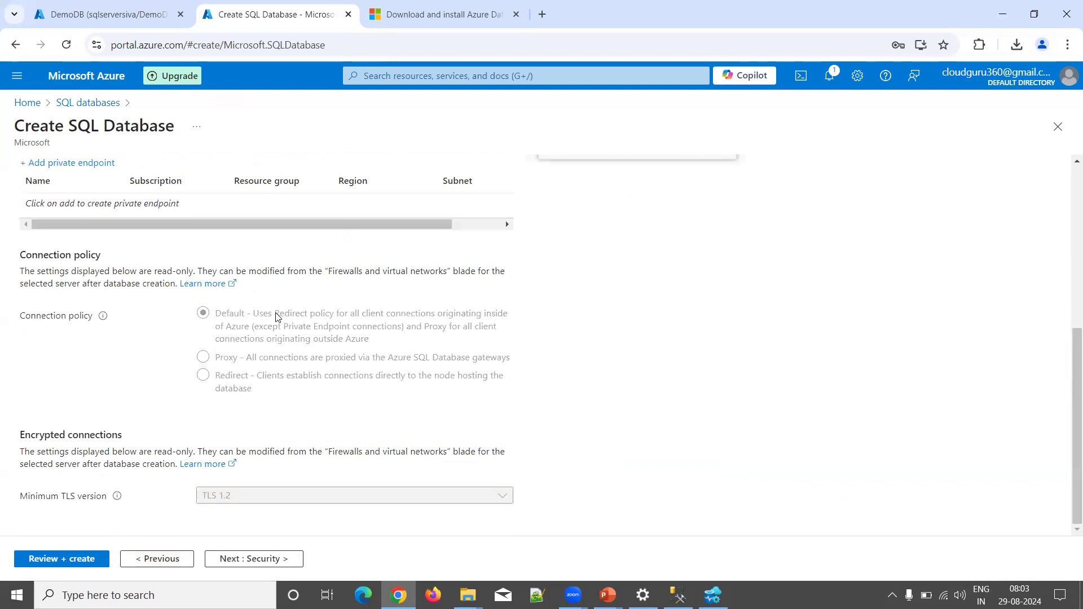
{"action": "scroll", "coordinate": [276, 317], "scroll_direction": "up", "scroll_amount": 5}
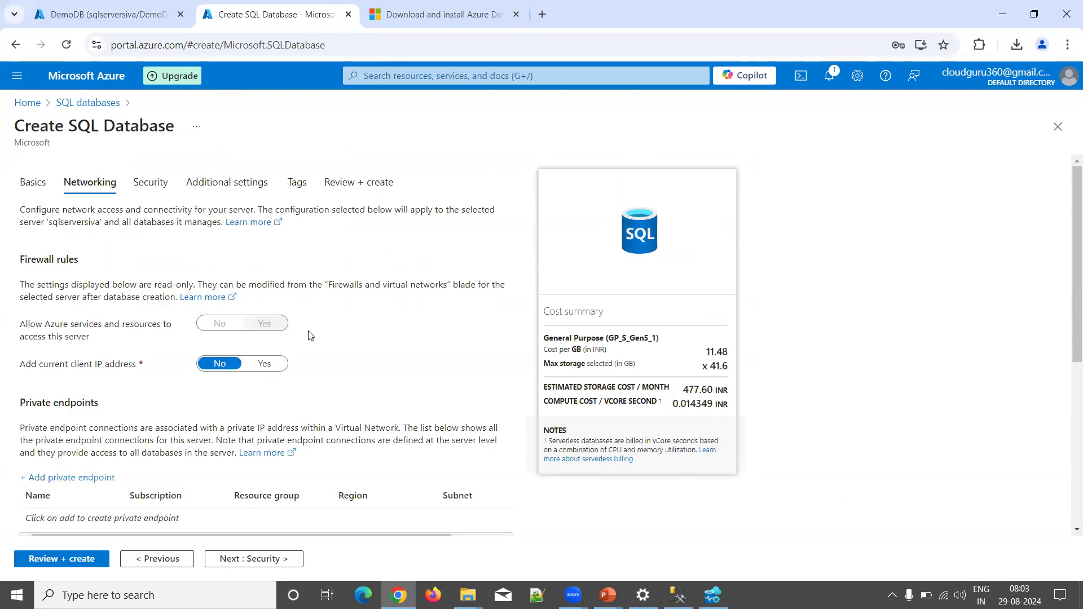
{"action": "scroll", "coordinate": [310, 336], "scroll_direction": "down", "scroll_amount": 5}
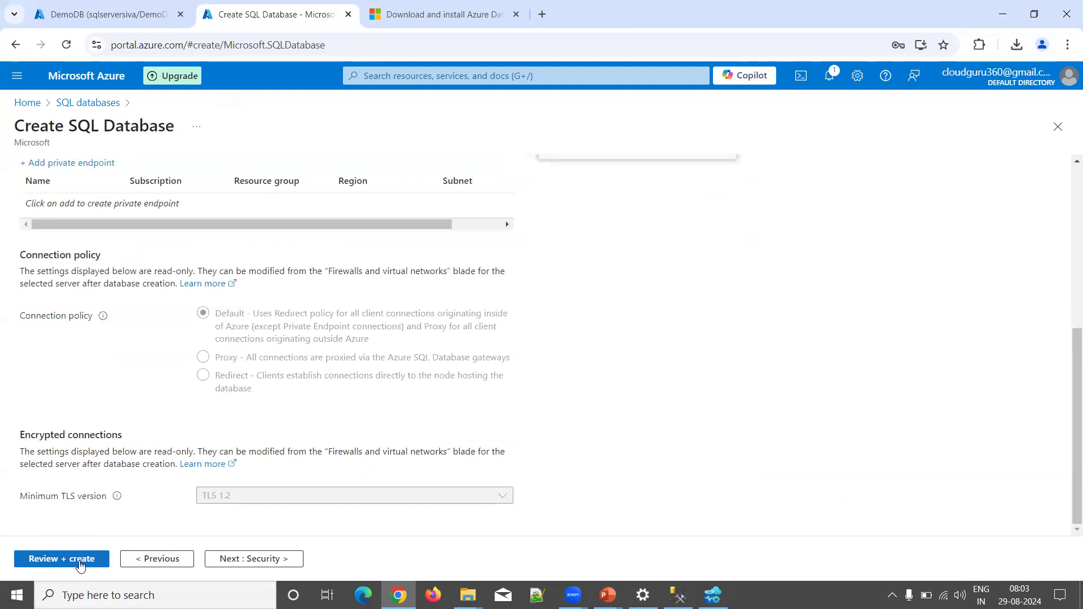
Step: Review and create the DemoDB1 database, then refresh the deployment status
{"action": "left_click", "coordinate": [81, 560]}
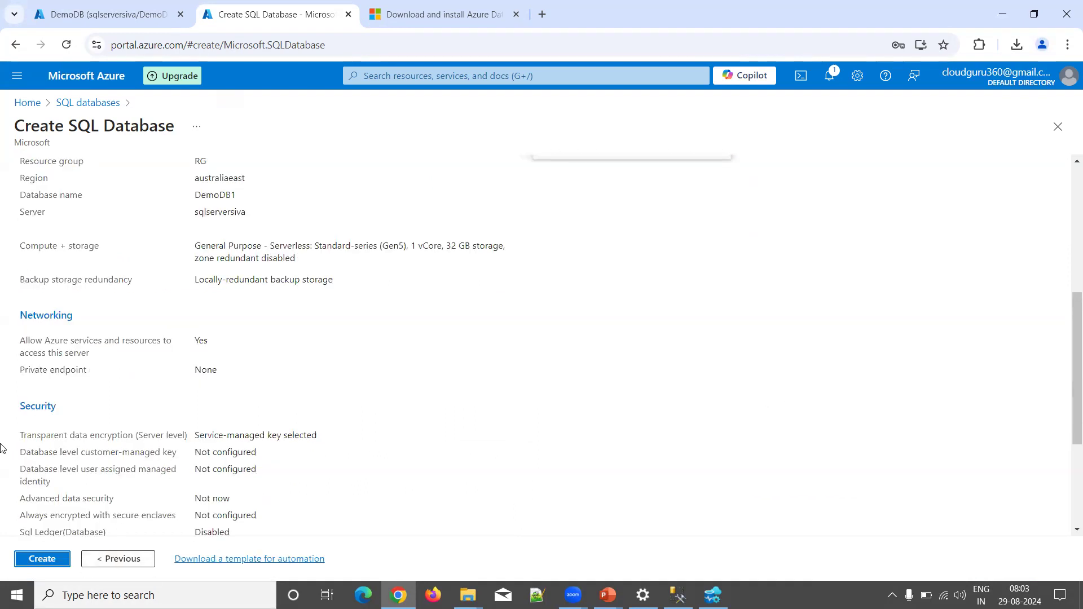
{"action": "left_click", "coordinate": [41, 561]}
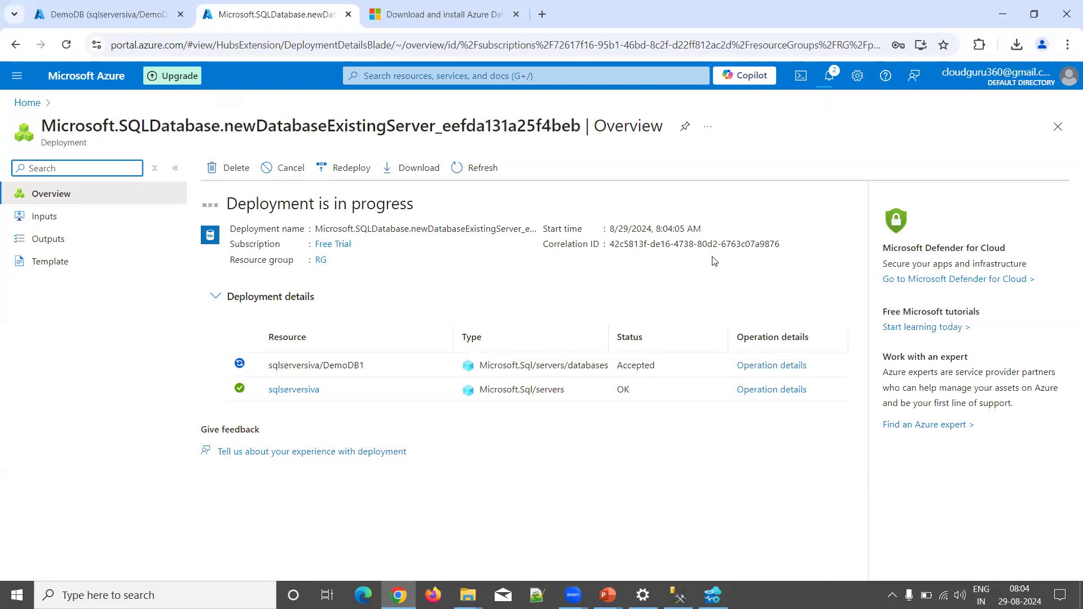
{"action": "left_click", "coordinate": [479, 167]}
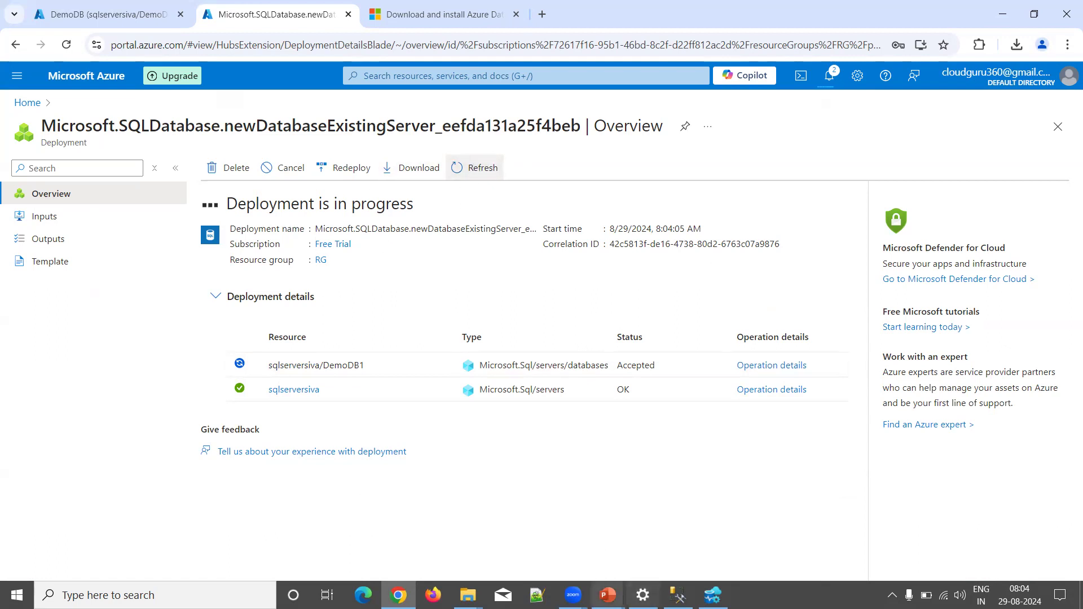
Step: Advance the PowerPoint slide show one slide, then return to the Chrome deployment page
{"action": "mouse_move", "coordinate": [607, 595]}
{"action": "left_click", "coordinate": [661, 571]}
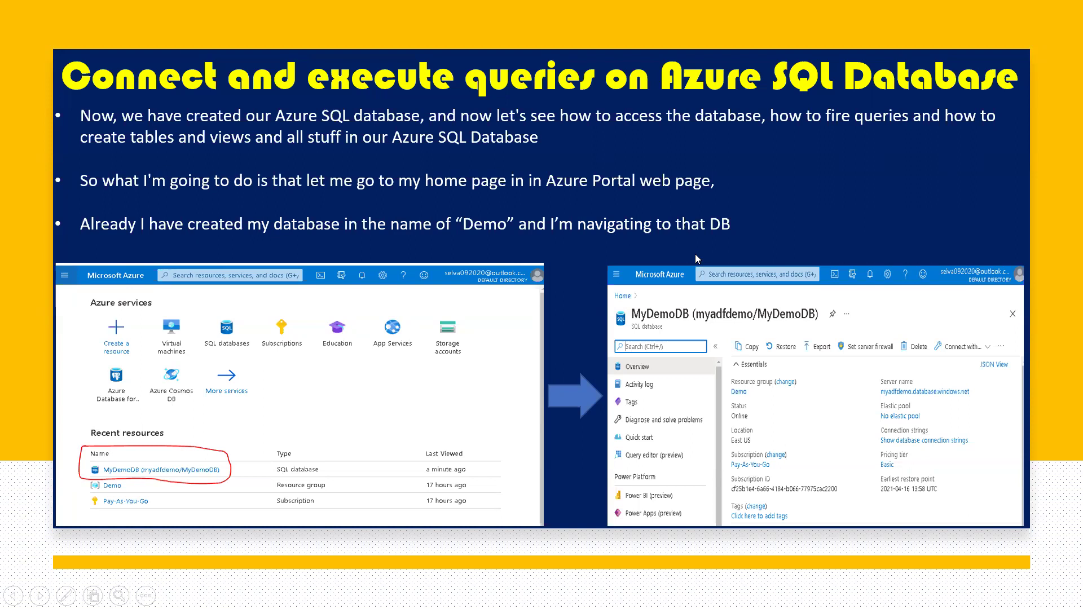
{"action": "key", "text": "Right"}
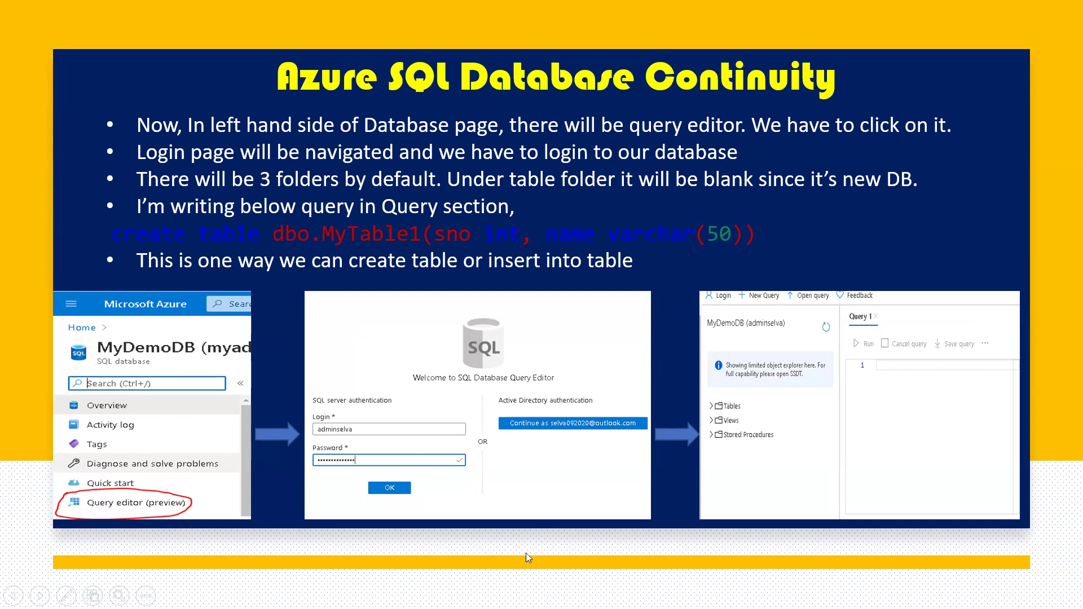
{"action": "key", "text": "alt+Tab"}
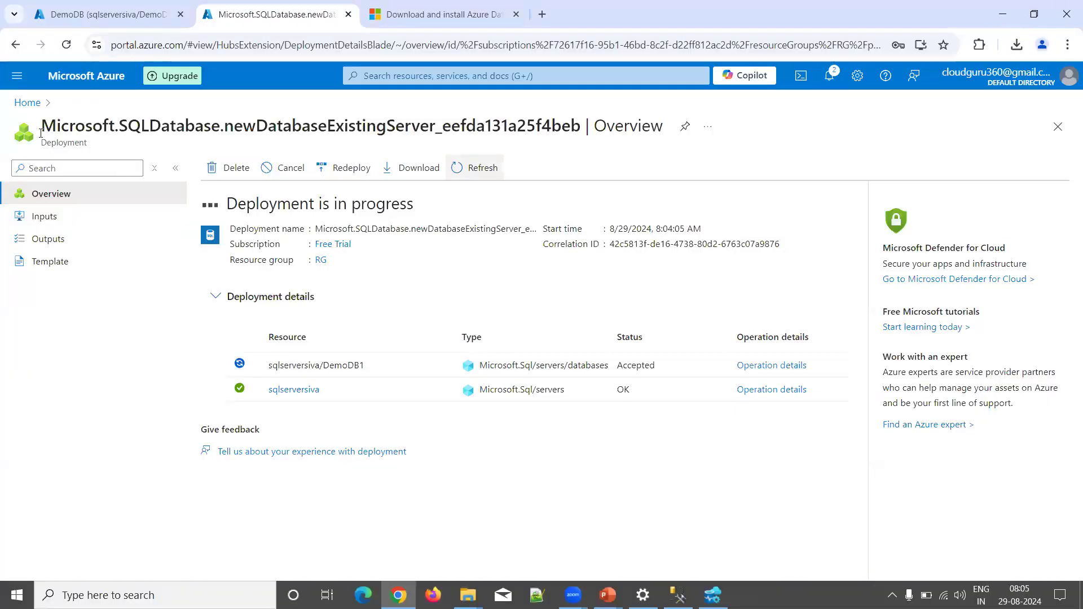
Step: Open DemoDB's Query editor (preview) in a new browser tab
{"action": "left_click", "coordinate": [109, 17]}
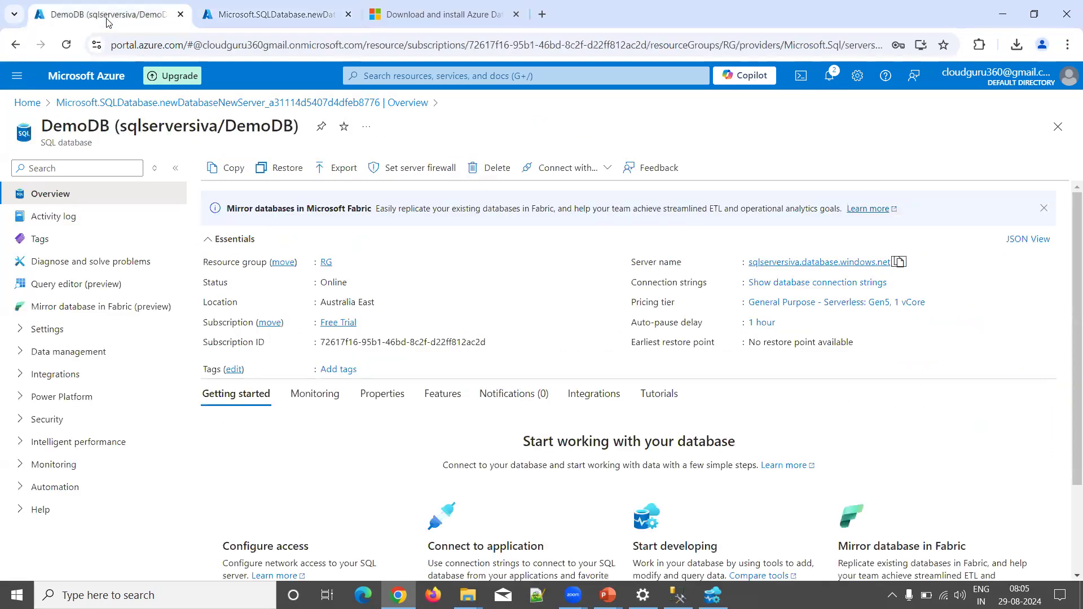
{"action": "right_click", "coordinate": [63, 286]}
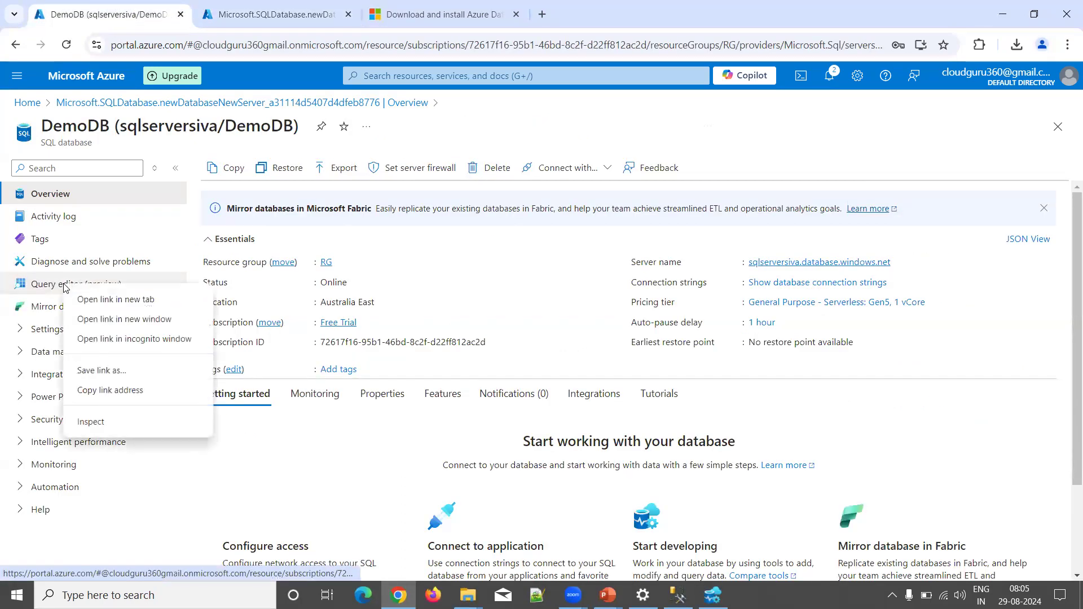
{"action": "left_click", "coordinate": [88, 300]}
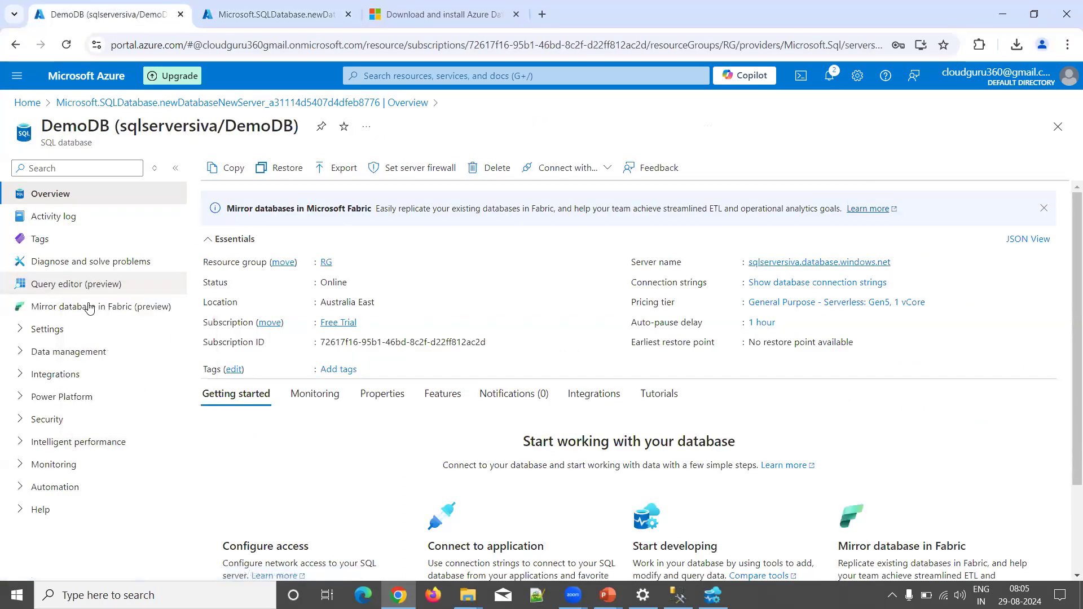
{"action": "left_click", "coordinate": [267, 21]}
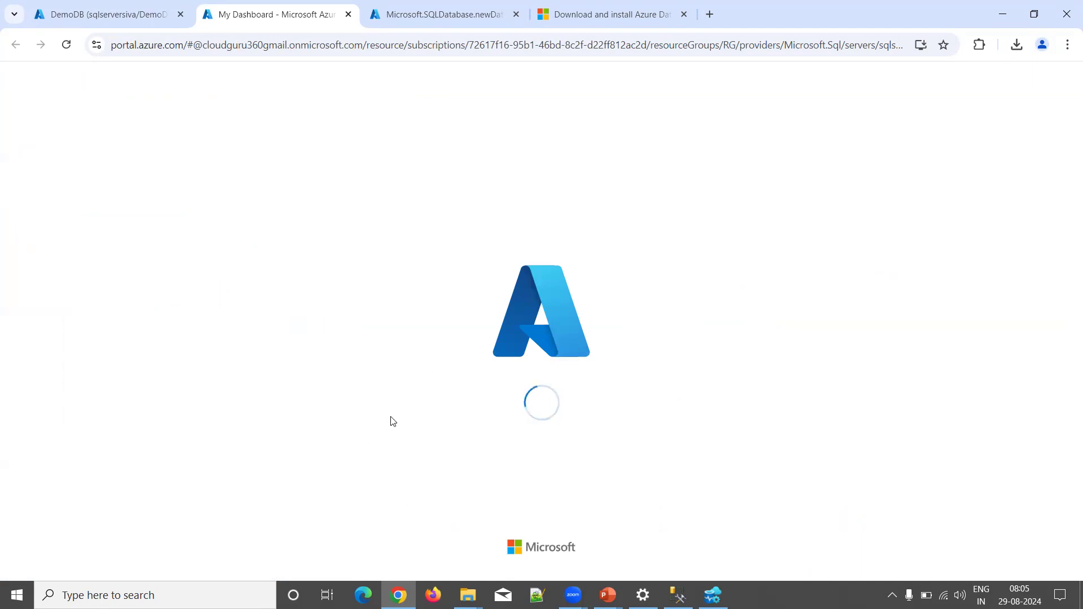
Step: Sign in to the query editor with the SQL password and expand Tables to show dbo.cust
{"action": "left_click", "coordinate": [435, 429]}
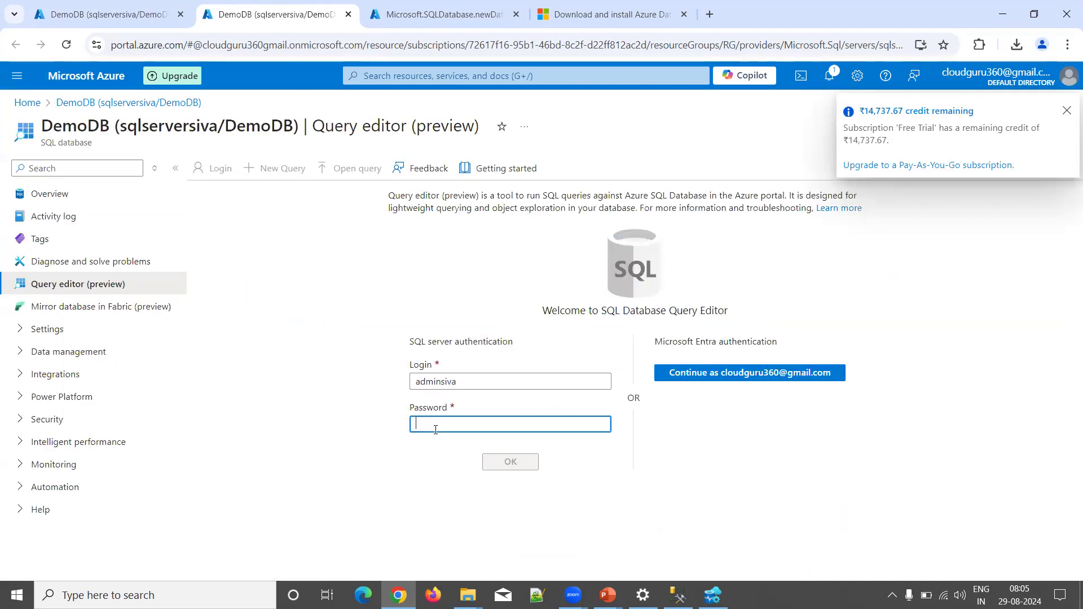
{"action": "type", "text": "•••••••••"}
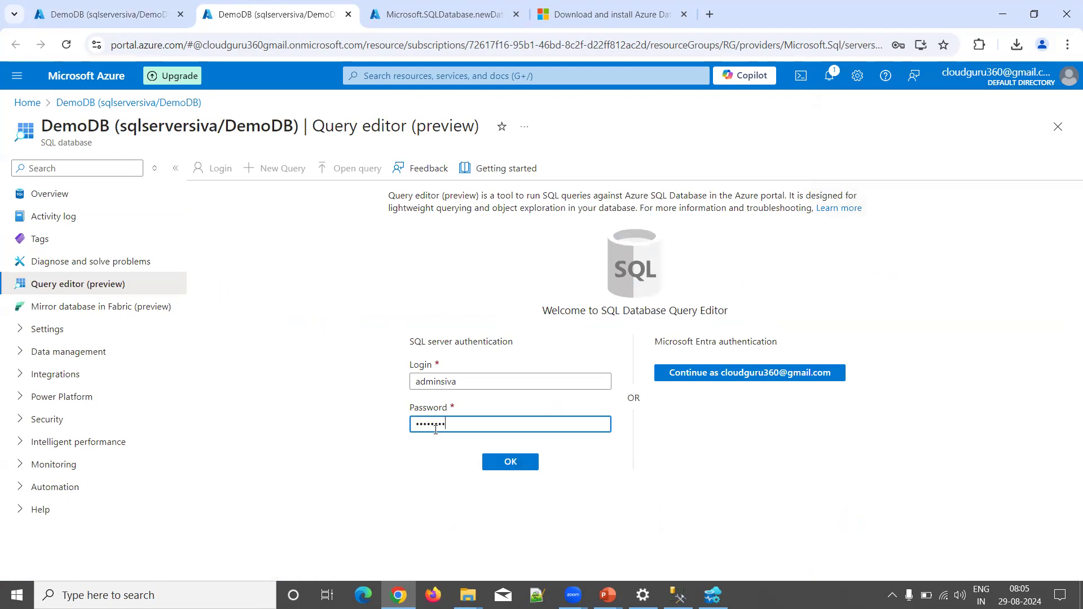
{"action": "type", "text": "•••"}
{"action": "left_click", "coordinate": [511, 462]}
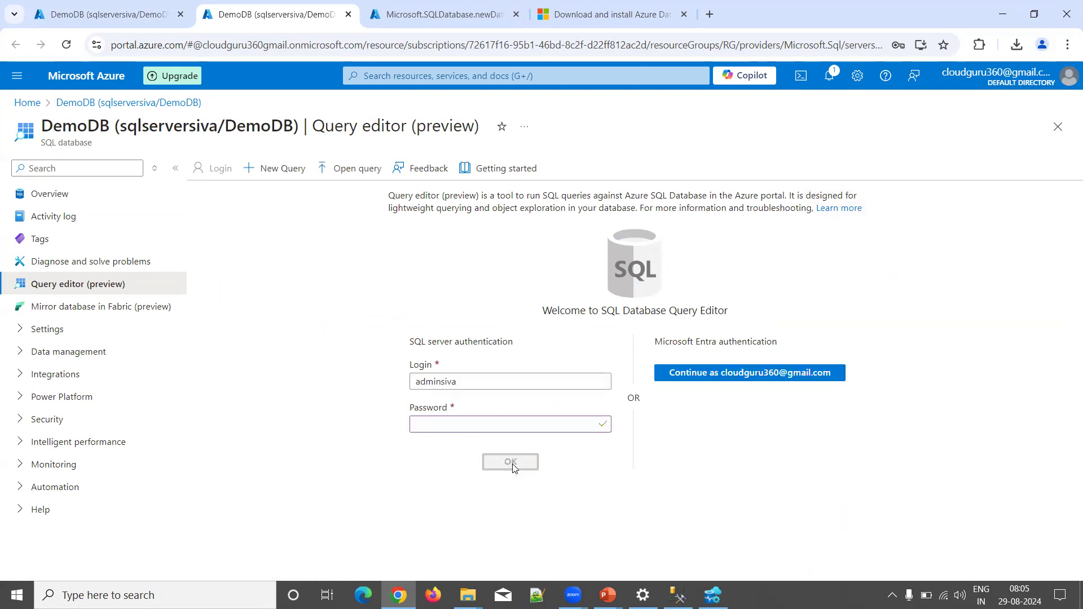
{"action": "left_click", "coordinate": [202, 317]}
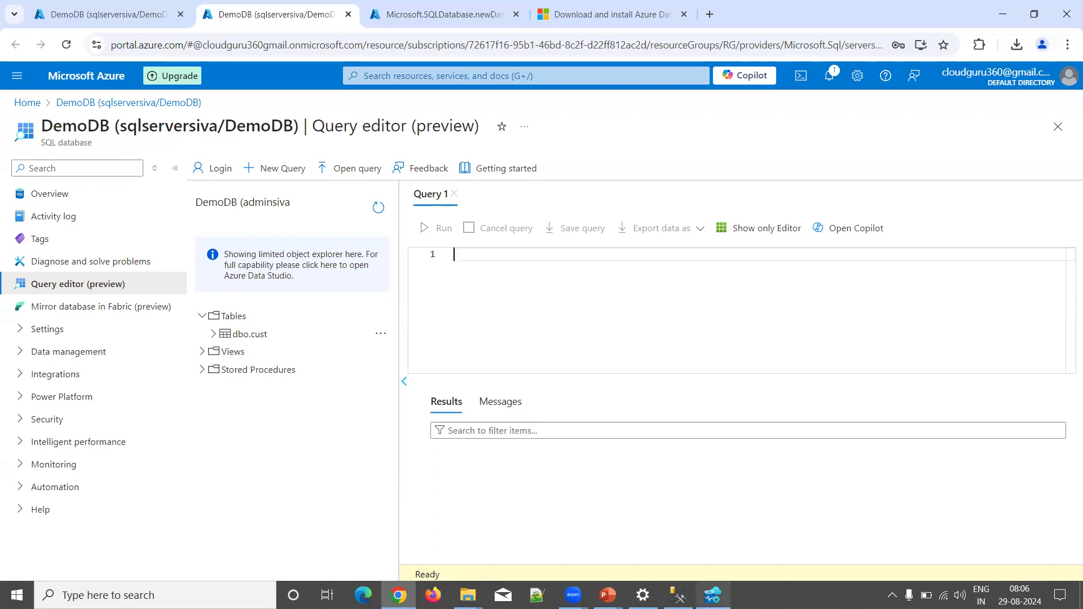
{"action": "mouse_move", "coordinate": [677, 595]}
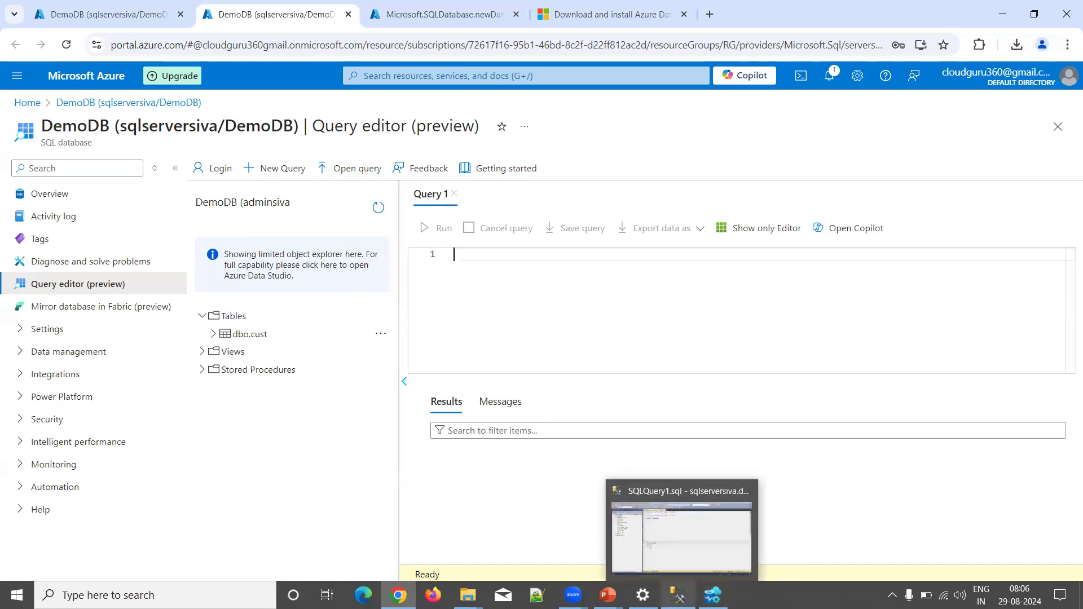
Step: Open the deployed DemoDB1 database and launch its Query editor in a new tab
{"action": "left_click", "coordinate": [418, 18]}
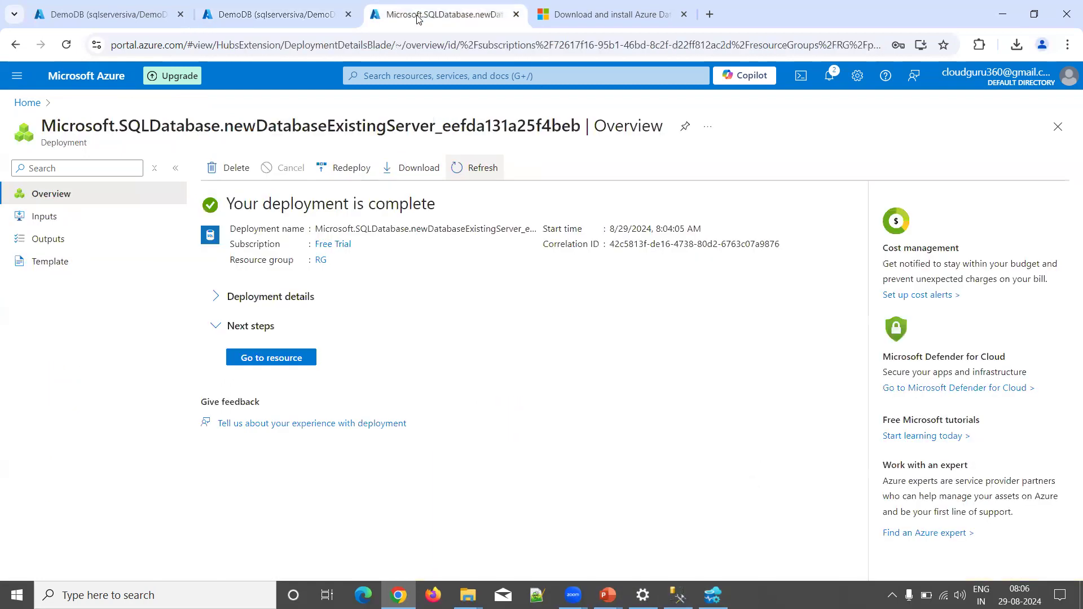
{"action": "left_click", "coordinate": [283, 361]}
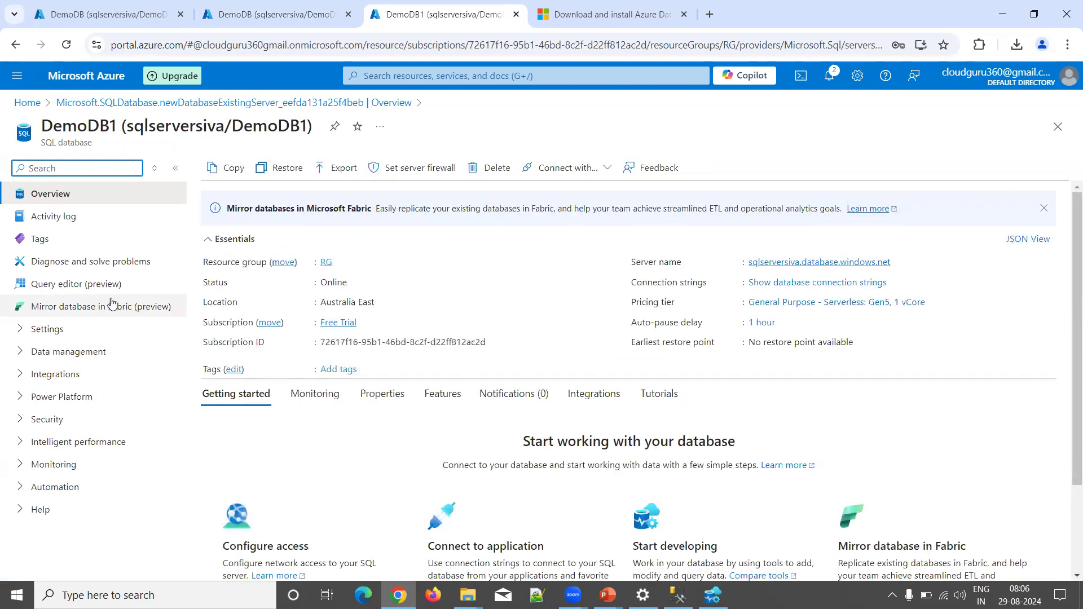
{"action": "right_click", "coordinate": [78, 288]}
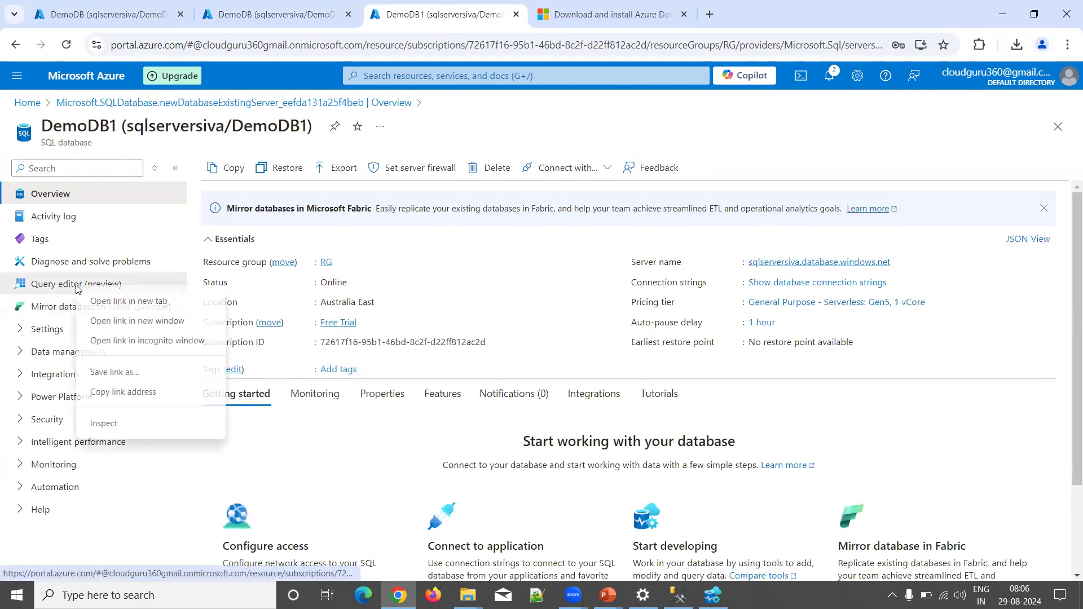
{"action": "left_click", "coordinate": [102, 303]}
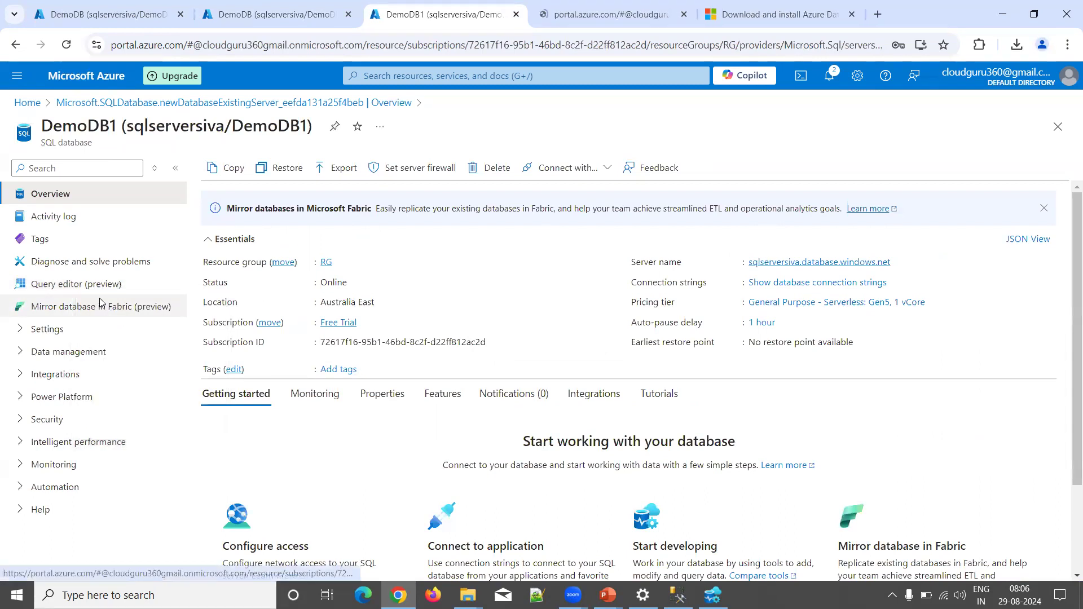
{"action": "left_click", "coordinate": [576, 25]}
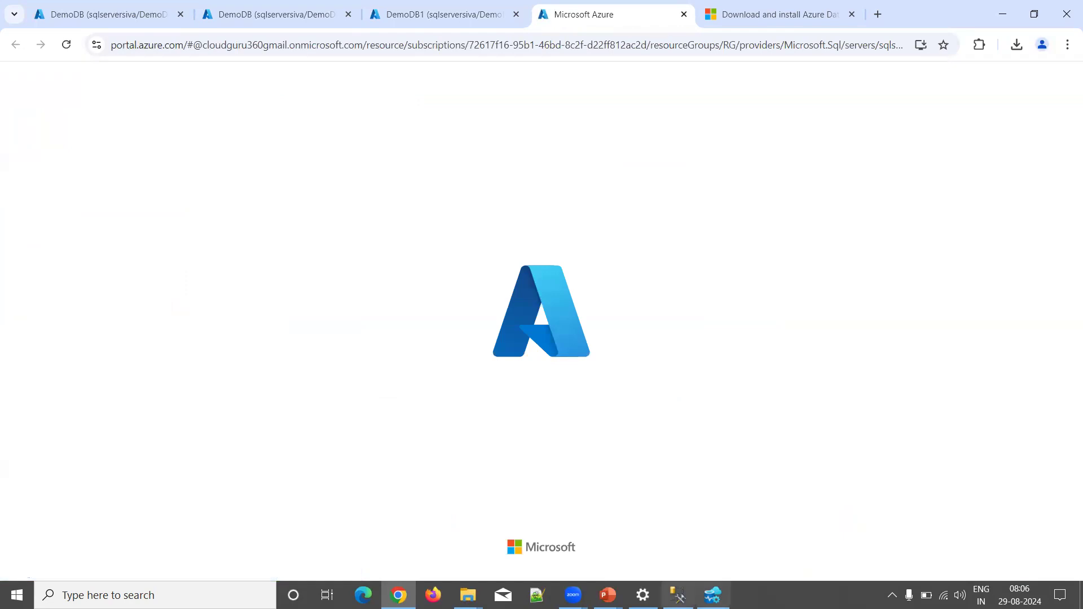
Step: Refresh the server in SSMS Object Explorer and confirm DemoDB1 under Databases, then return to Azure Data Studio
{"action": "left_click", "coordinate": [678, 595]}
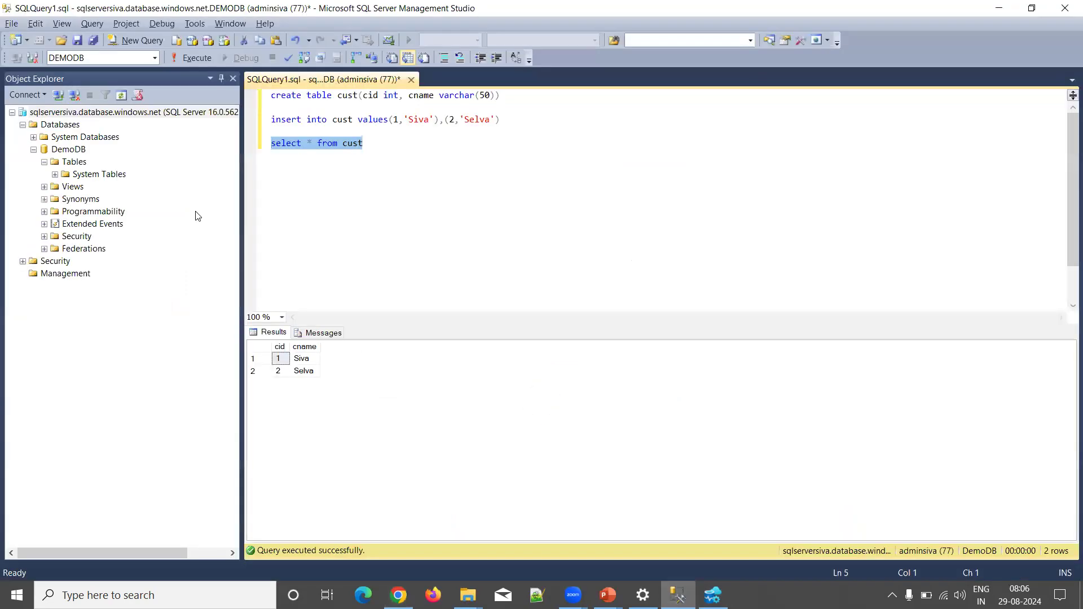
{"action": "left_click", "coordinate": [120, 95]}
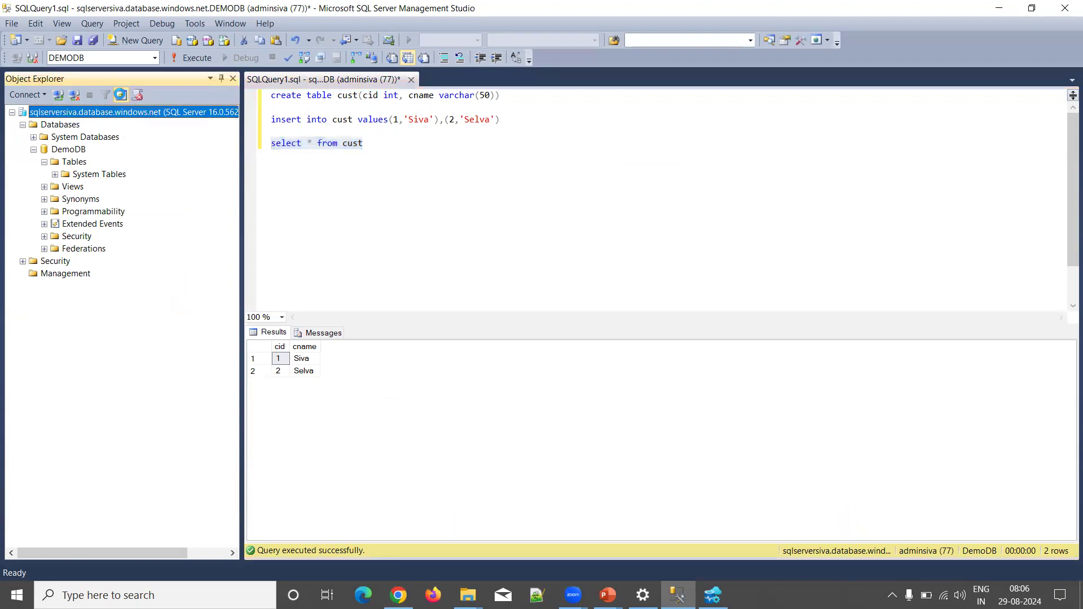
{"action": "left_click", "coordinate": [121, 94]}
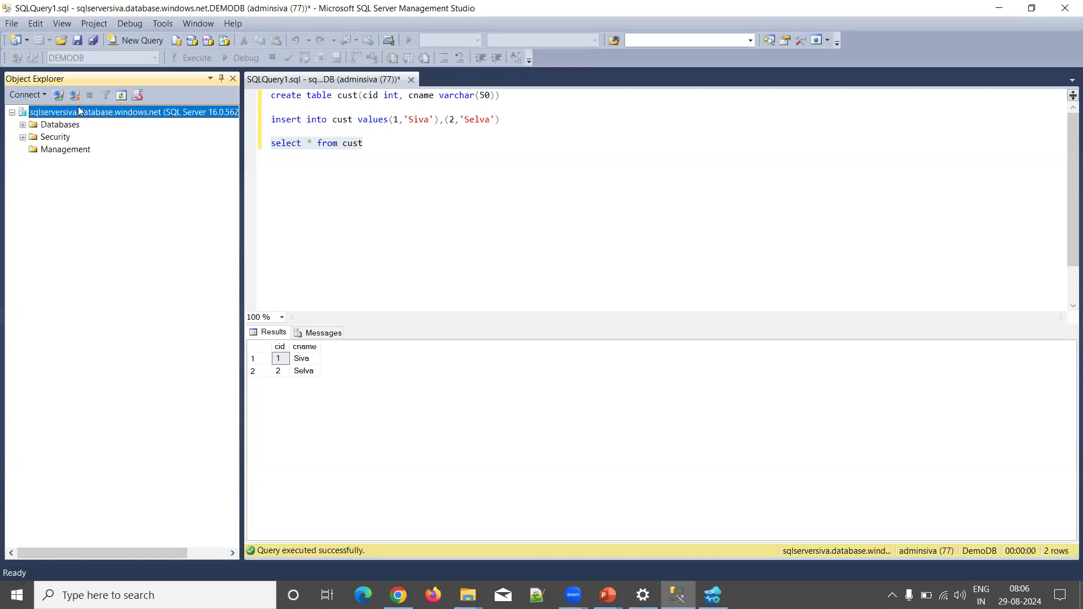
{"action": "left_click", "coordinate": [23, 124]}
{"action": "left_click", "coordinate": [72, 163]}
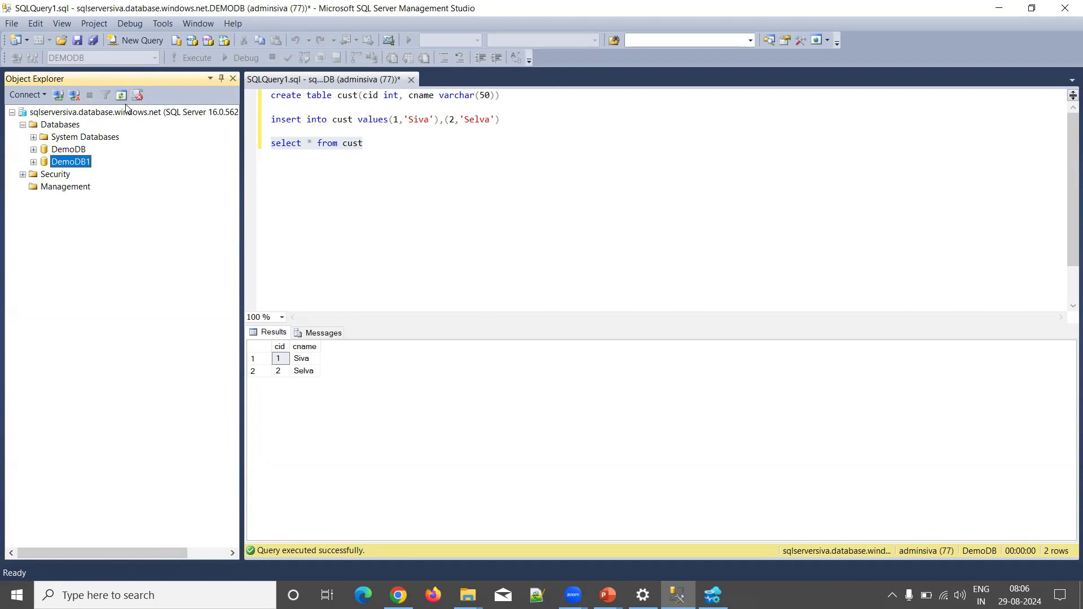
{"action": "left_click", "coordinate": [392, 158]}
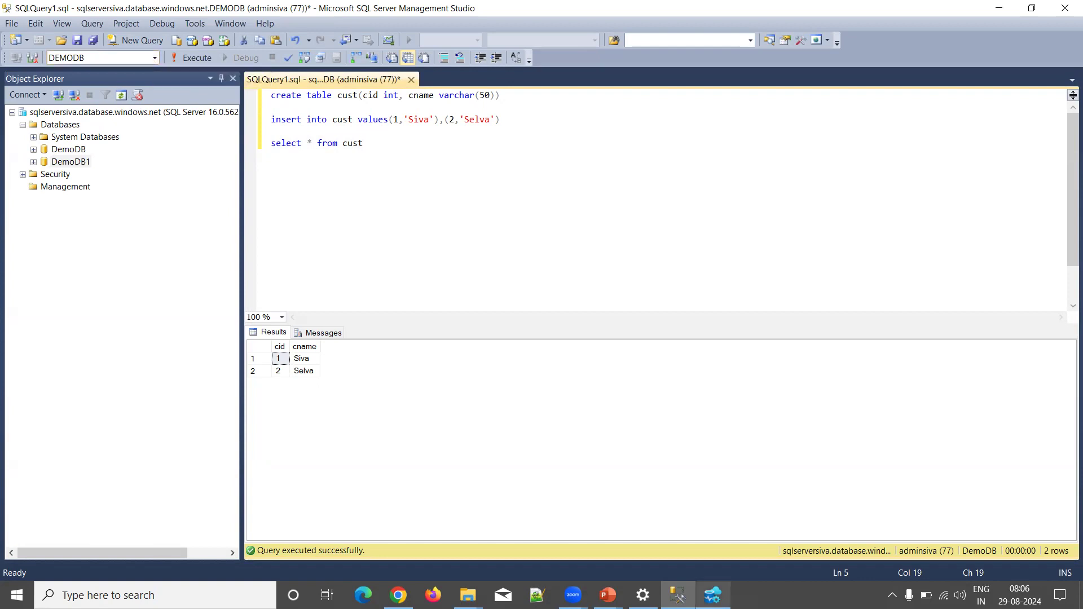
{"action": "left_click", "coordinate": [712, 595]}
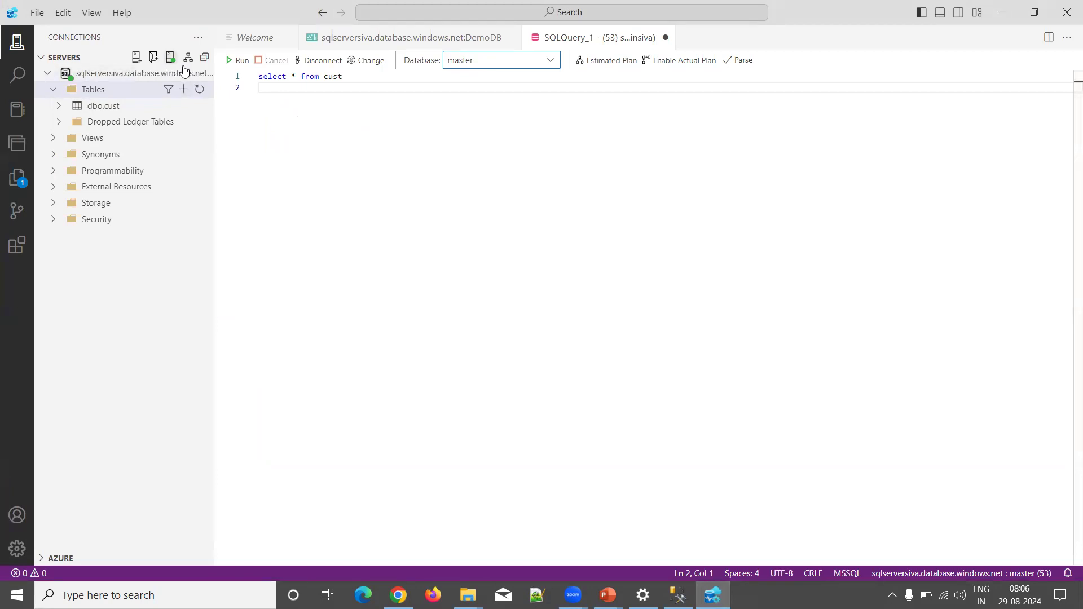
Step: Set the query's Database dropdown to DemoDB1
{"action": "left_click", "coordinate": [200, 74]}
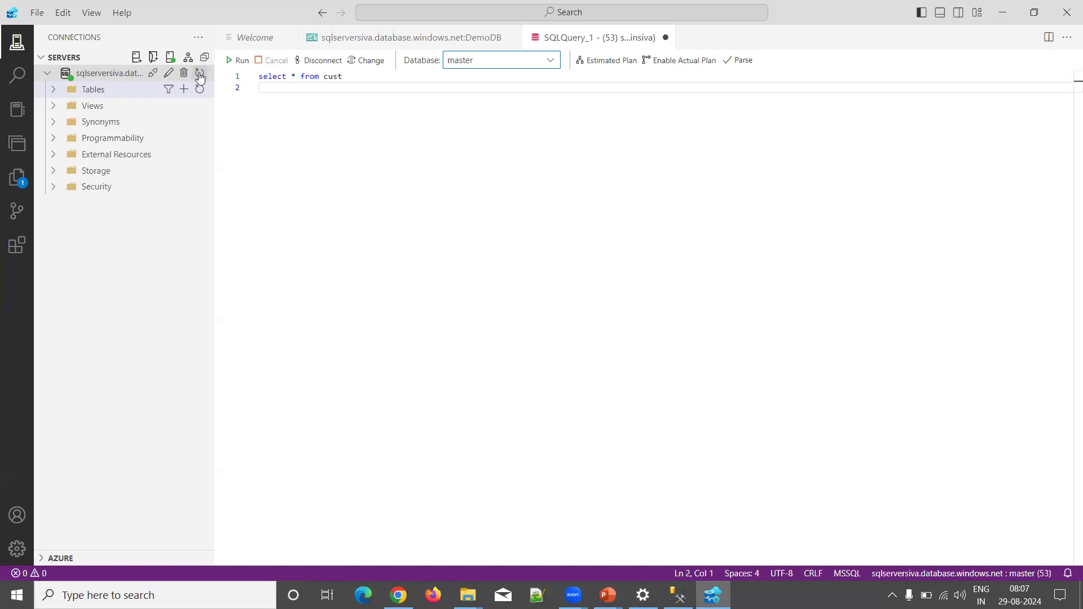
{"action": "left_click", "coordinate": [551, 60]}
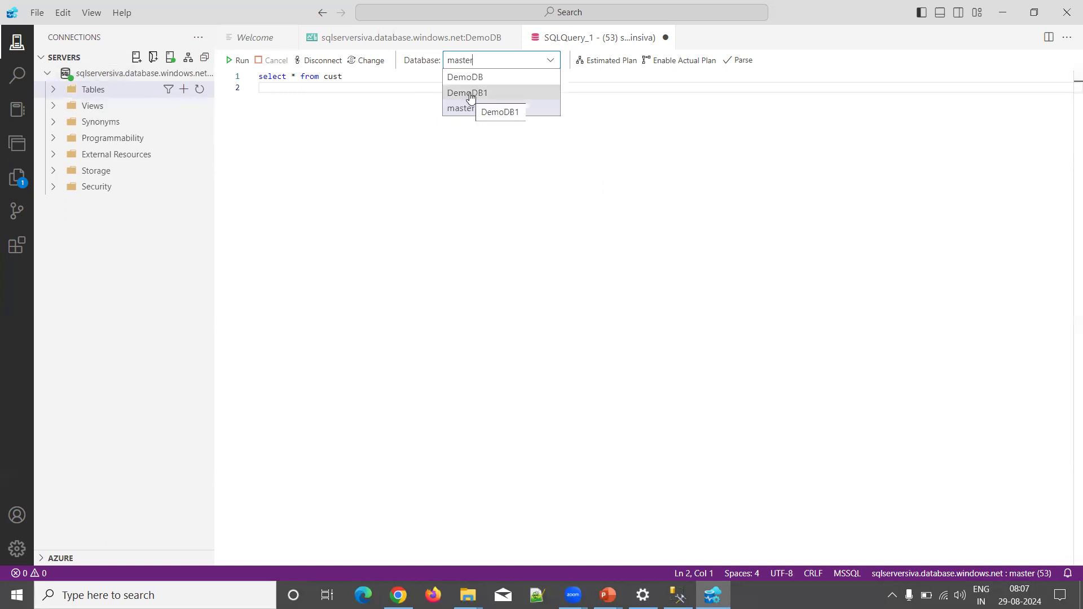
{"action": "left_click", "coordinate": [471, 94]}
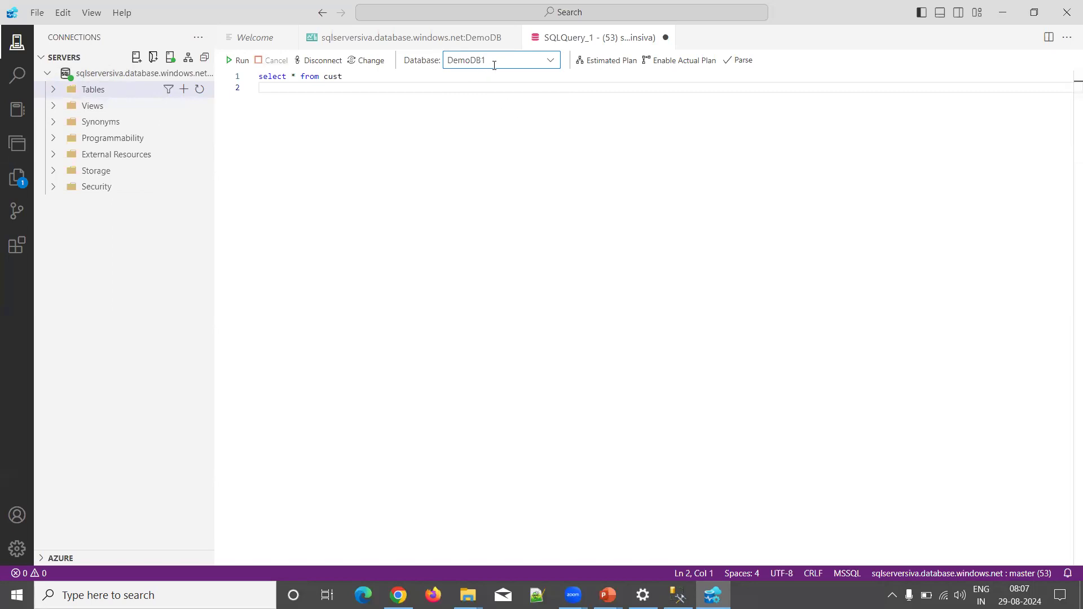
Step: Write and run create table emp(empid int, ename varchar(50))
{"action": "left_click", "coordinate": [388, 87]}
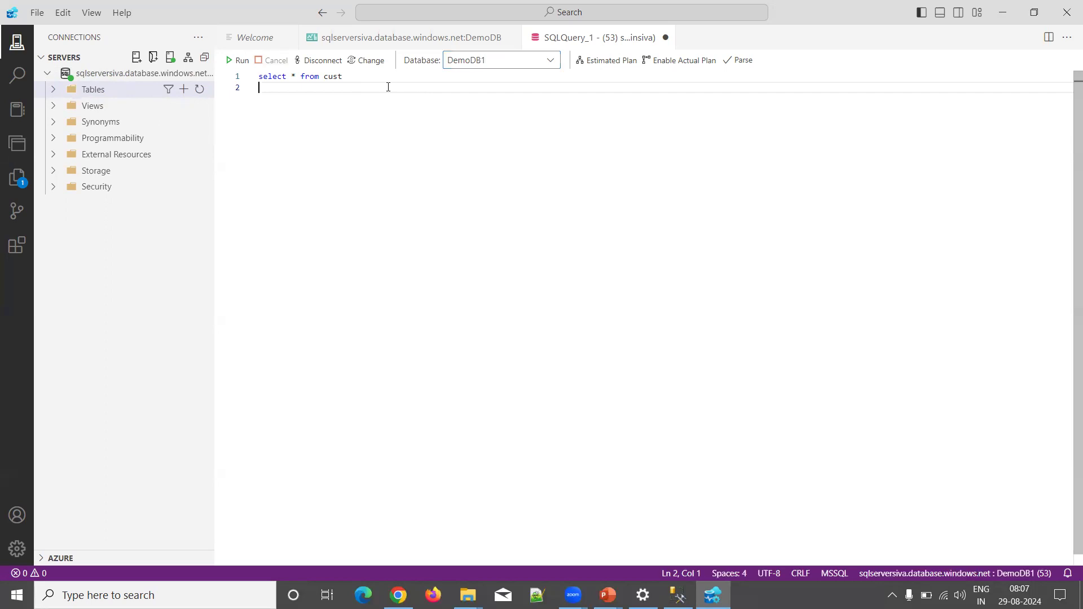
{"action": "key", "text": "Return"}
{"action": "key", "text": "Return"}
{"action": "type", "text": "cre"}
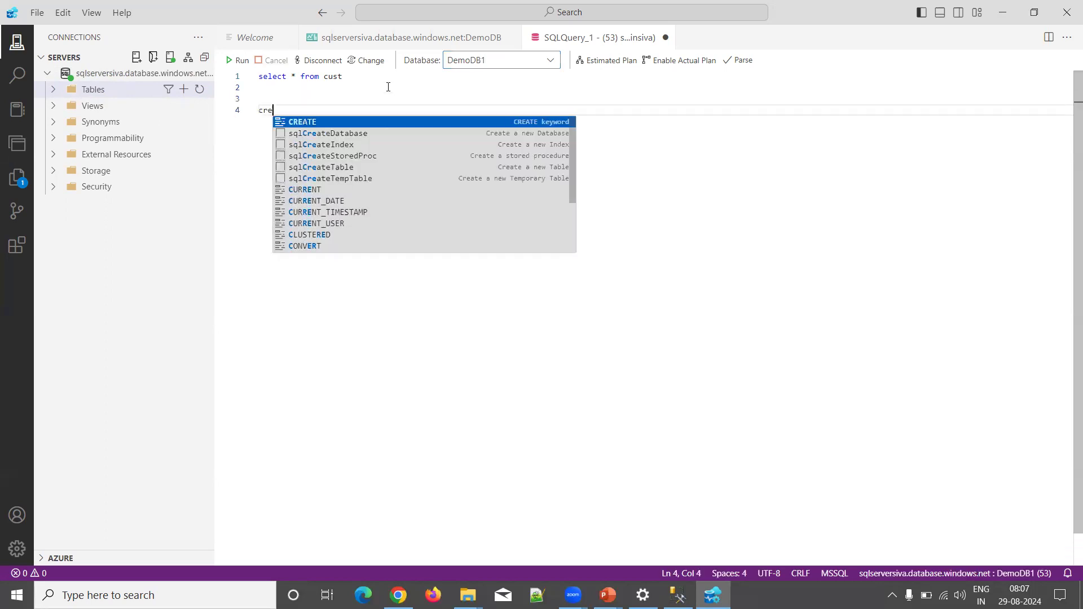
{"action": "type", "text": "ate tab"}
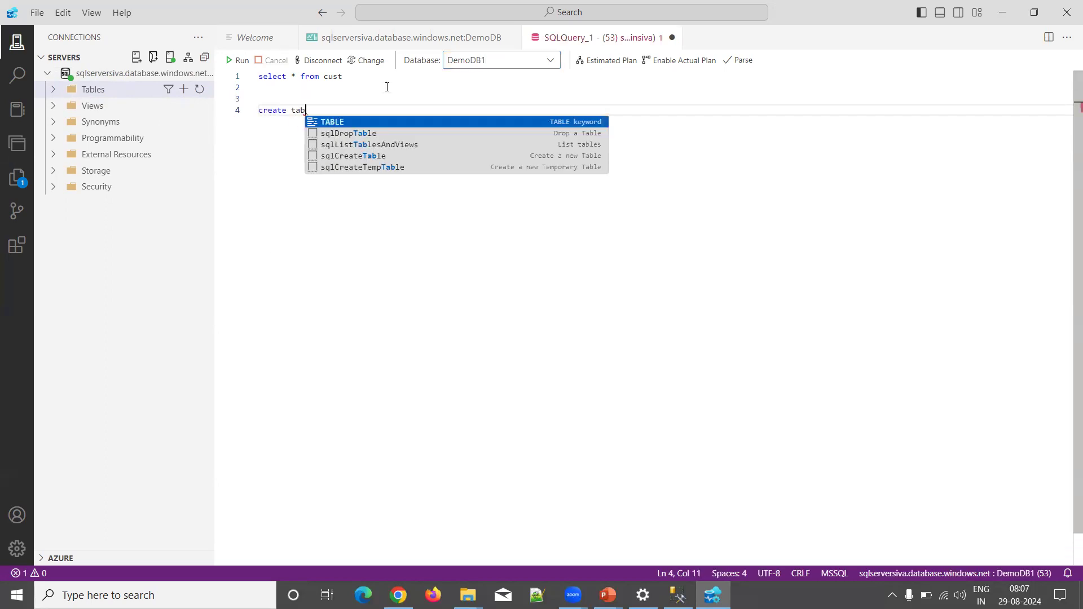
{"action": "type", "text": "le emp9eid in"}
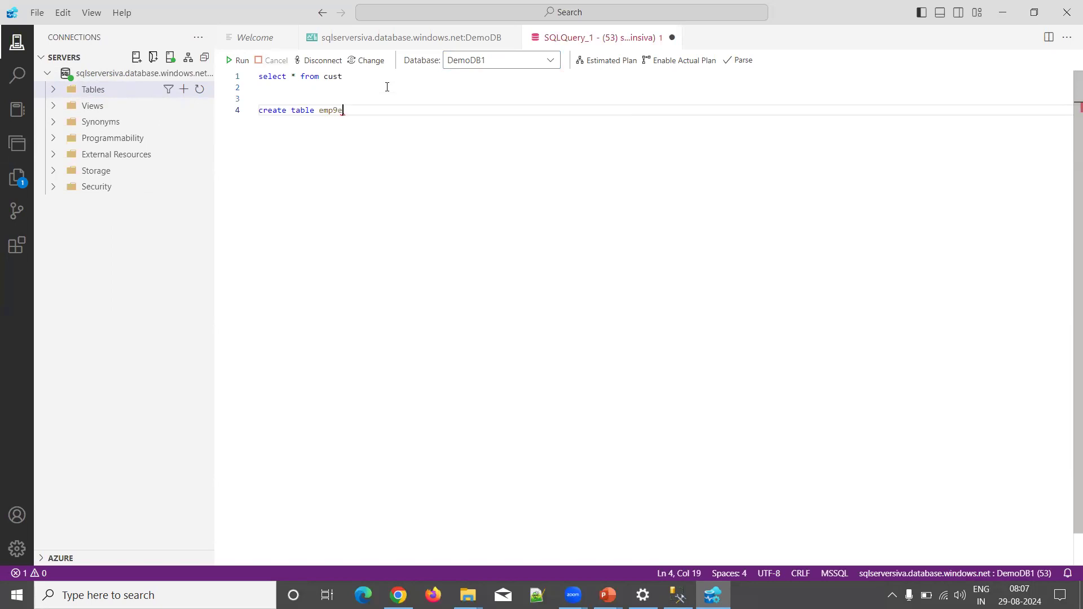
{"action": "key", "text": "BackSpace"}
{"action": "key", "text": "BackSpace"}
{"action": "key", "text": "BackSpace"}
{"action": "key", "text": "BackSpace"}
{"action": "key", "text": "BackSpace"}
{"action": "key", "text": "BackSpace"}
{"action": "key", "text": "BackSpace"}
{"action": "type", "text": "(empid"}
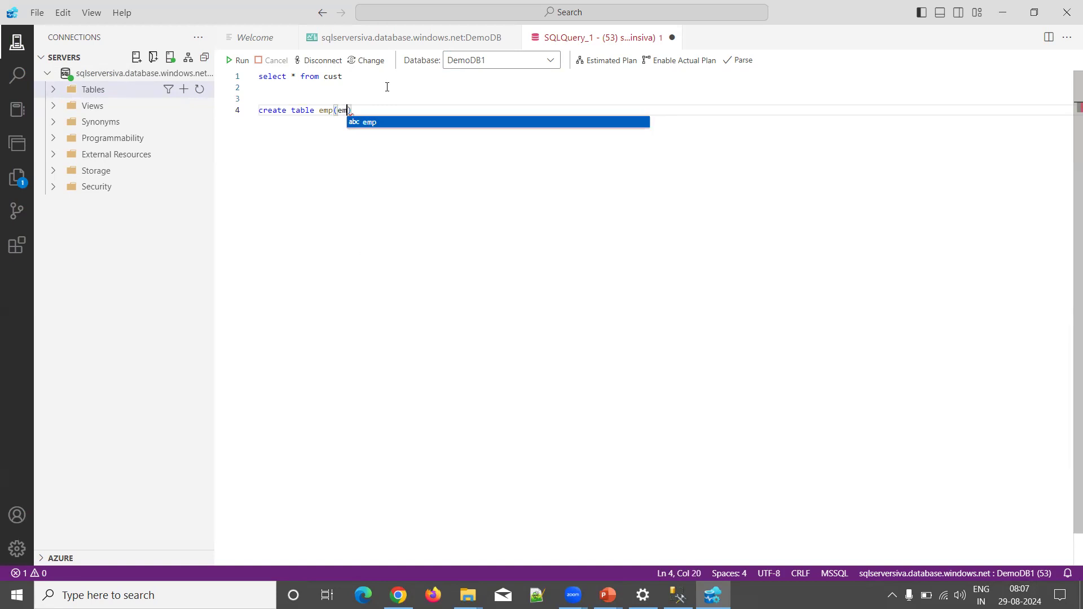
{"action": "type", "text": " int,"}
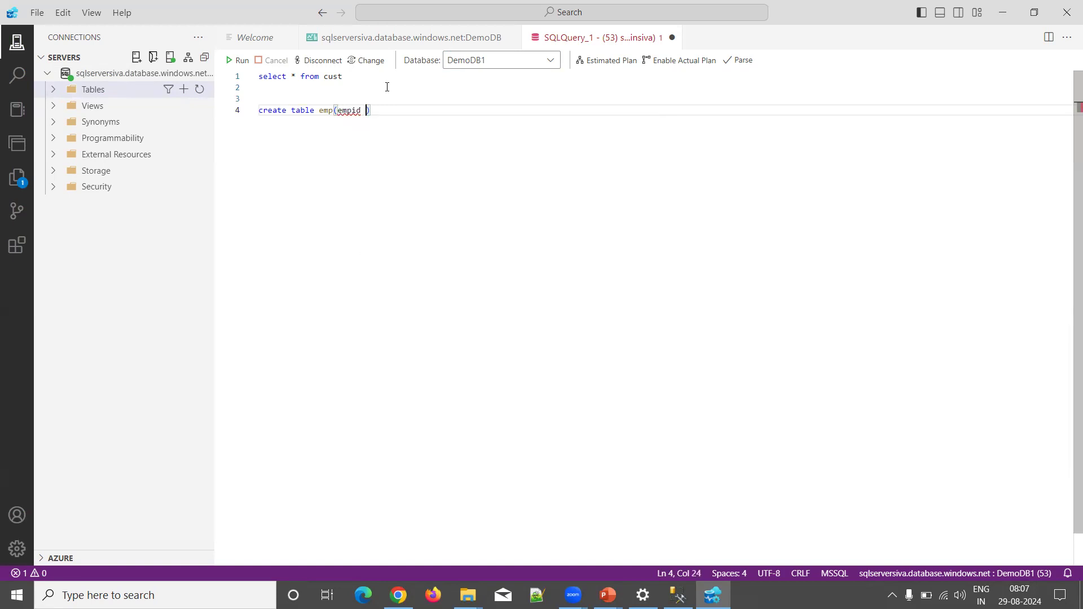
{"action": "type", "text": " ename varchar(50))"}
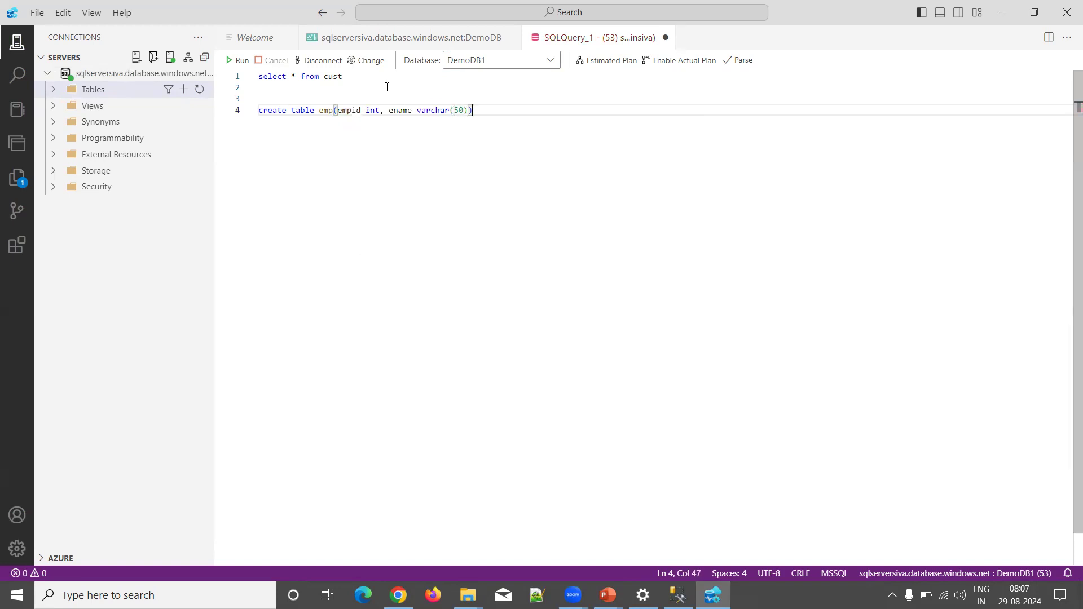
{"action": "key", "text": "shift+Home"}
{"action": "key", "text": "Return"}
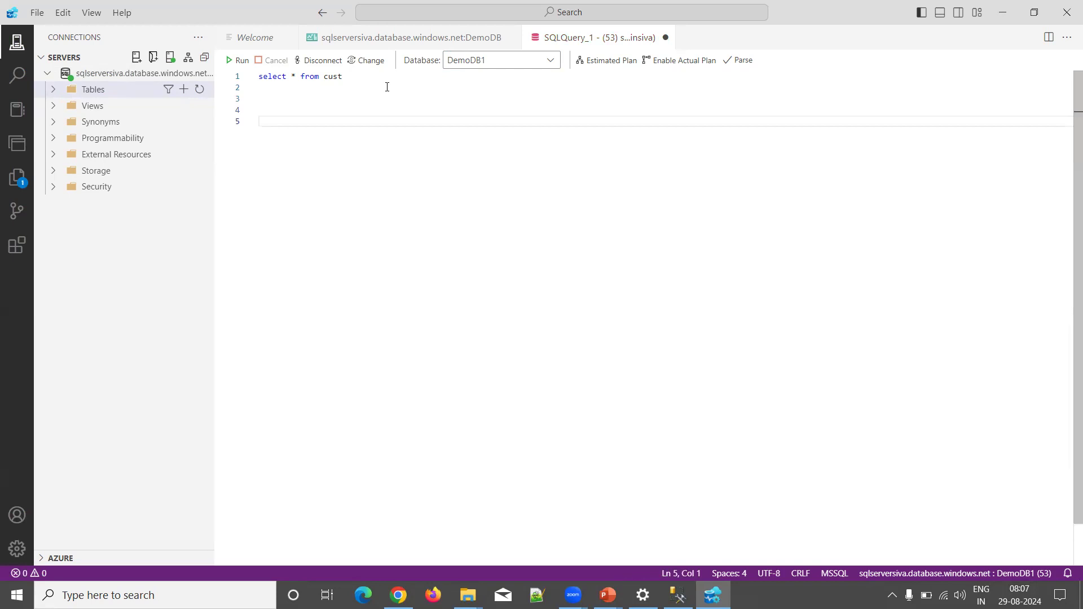
{"action": "key", "text": "ctrl+z"}
{"action": "key", "text": "F5"}
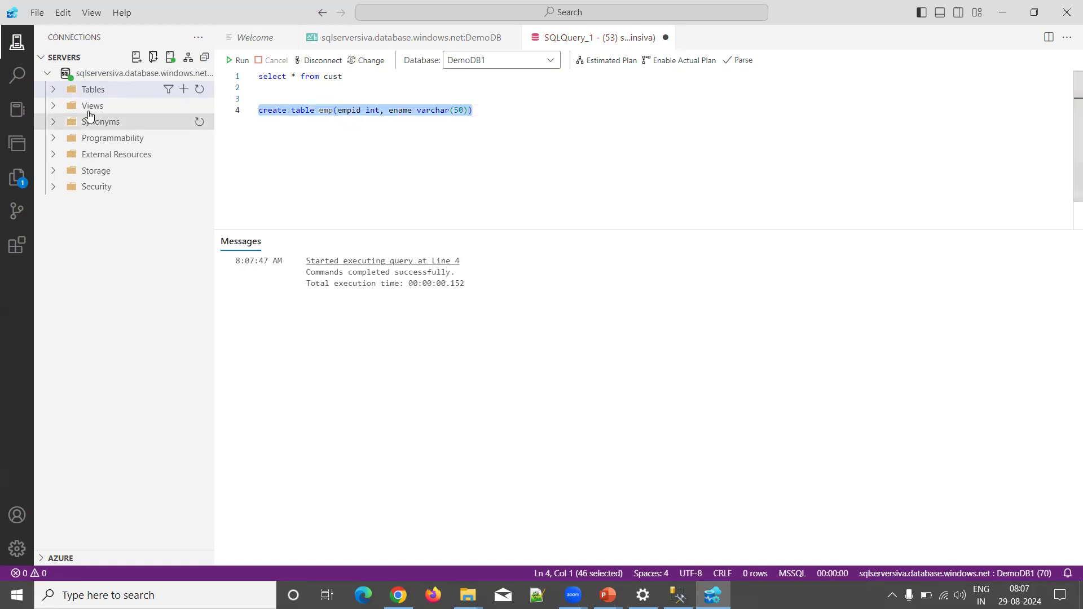
Step: Refresh the server connection and re-expand Tables, which still lists only dbo.cust
{"action": "left_click", "coordinate": [72, 93]}
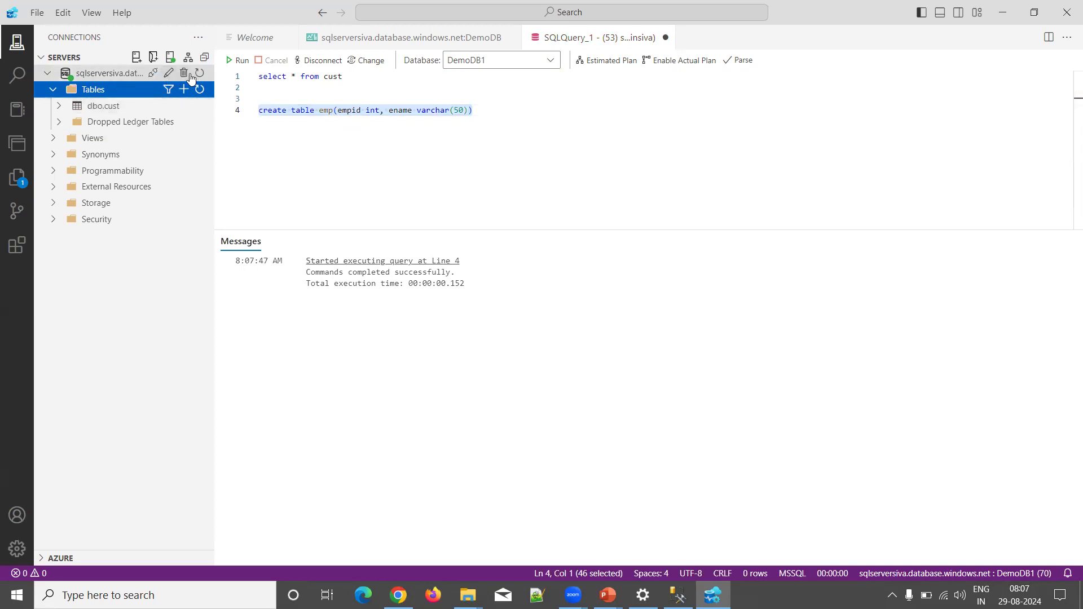
{"action": "left_click", "coordinate": [198, 74]}
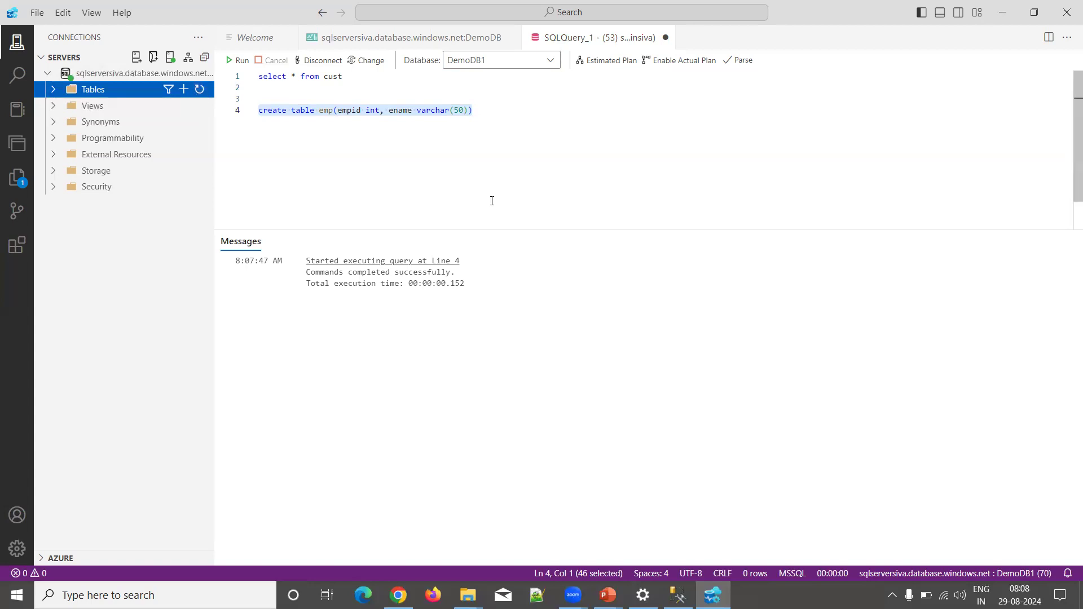
{"action": "left_click", "coordinate": [55, 89]}
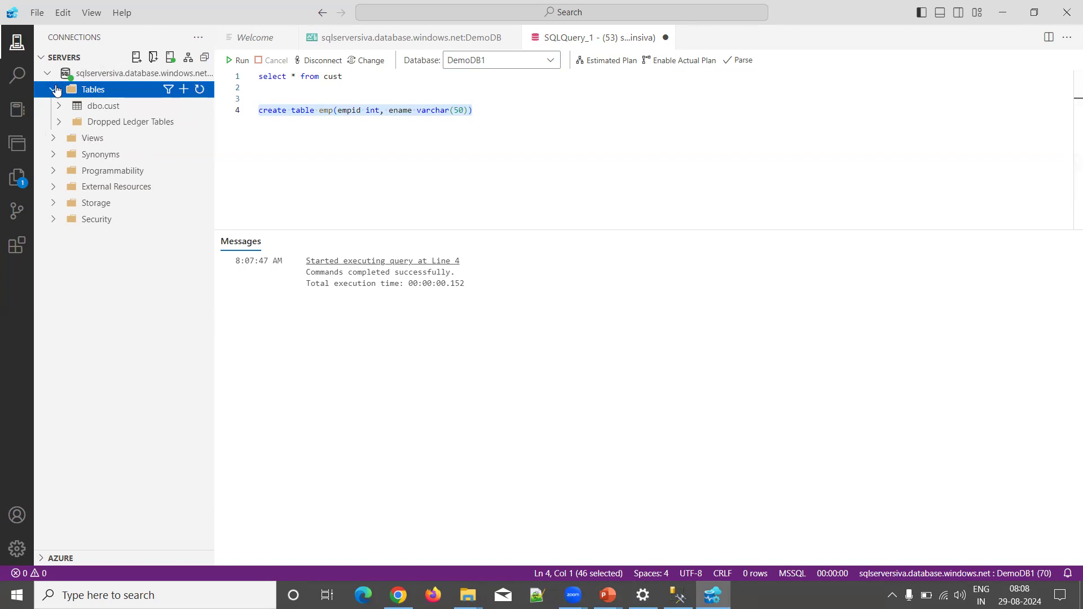
{"action": "left_click", "coordinate": [55, 89]}
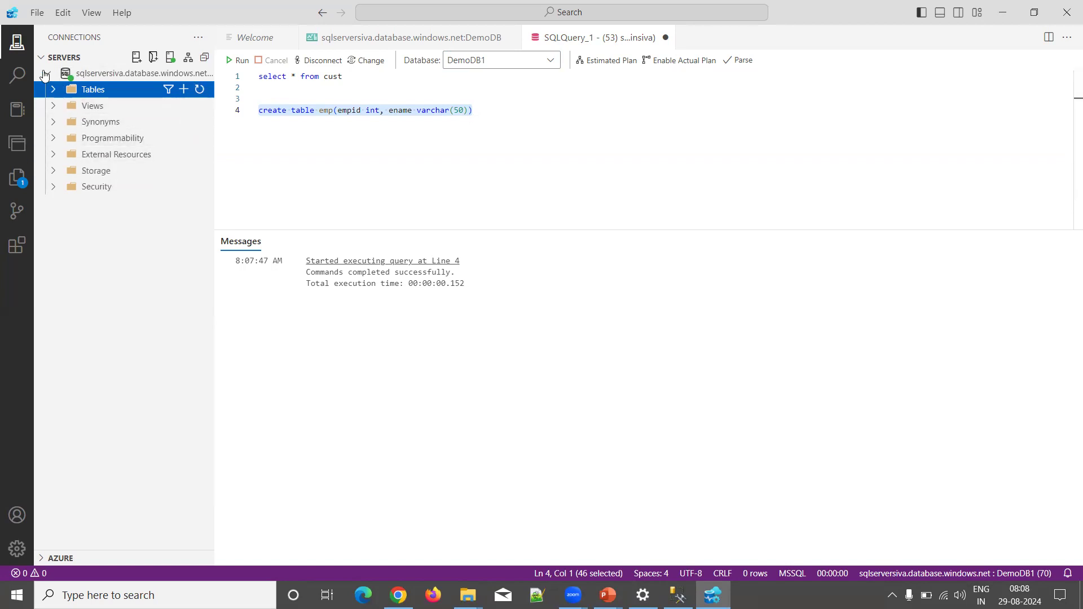
{"action": "left_click", "coordinate": [47, 73]}
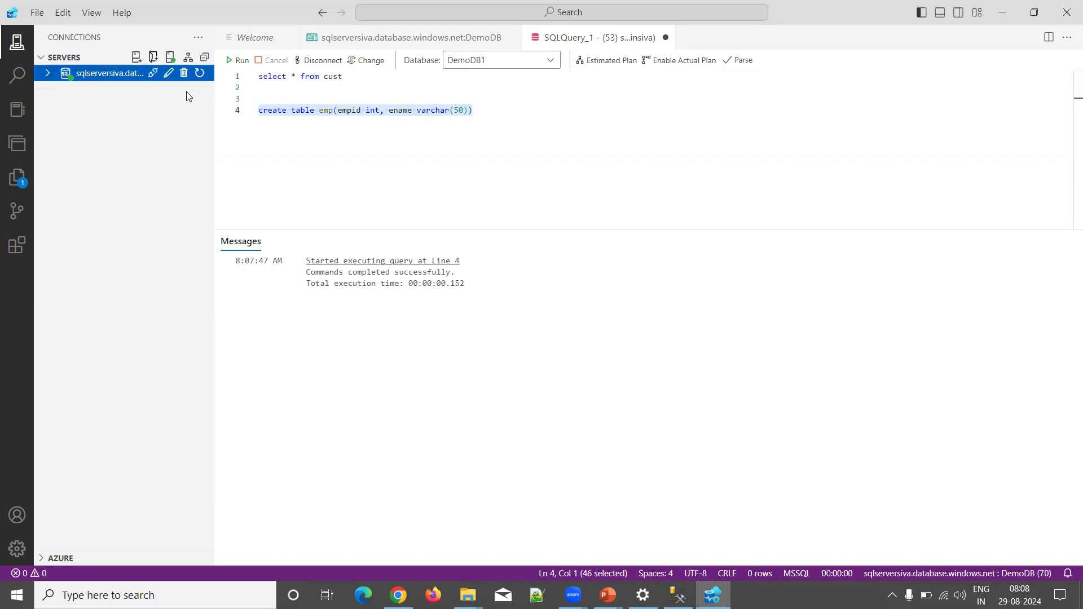
{"action": "left_click", "coordinate": [198, 74]}
{"action": "left_click", "coordinate": [48, 74]}
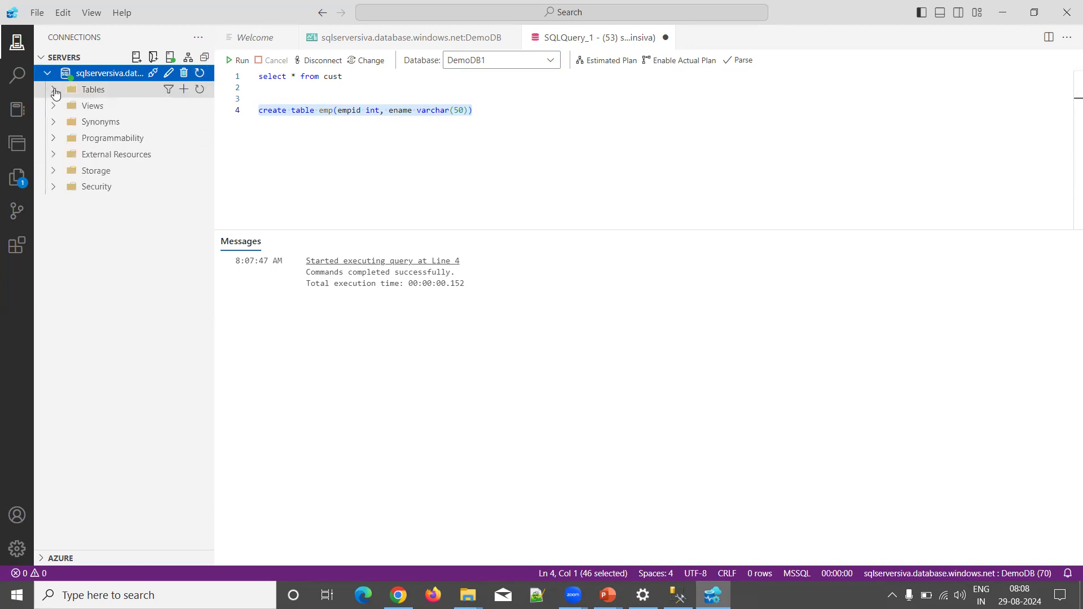
{"action": "left_click", "coordinate": [54, 91]}
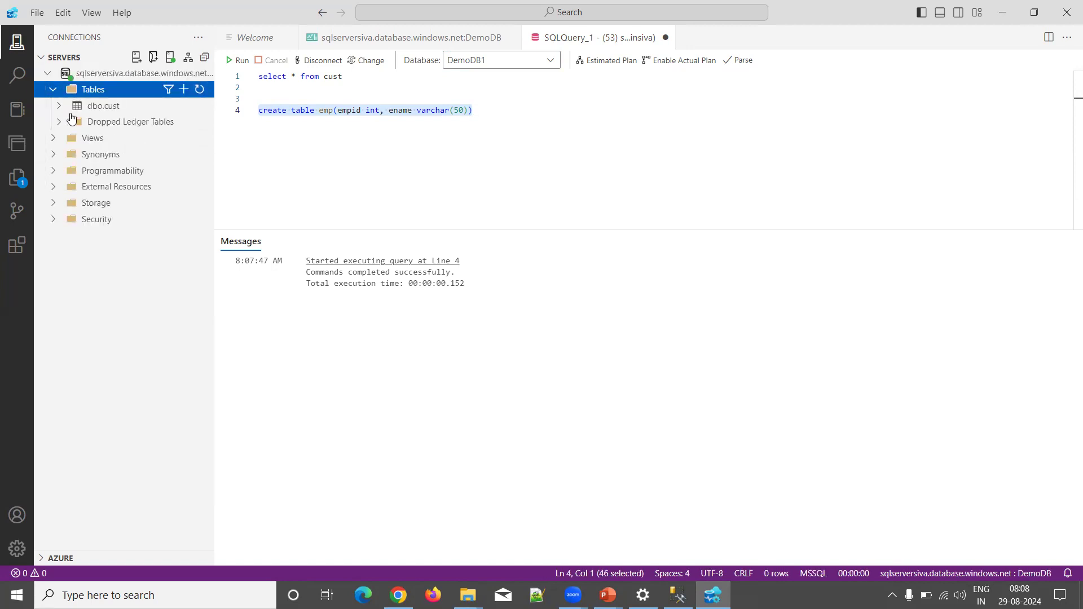
{"action": "left_click", "coordinate": [487, 111]}
Step: Insert a row with empid 1 and an employee name into emp
{"action": "key", "text": "Return"}
{"action": "key", "text": "Return"}
{"action": "key", "text": "Return"}
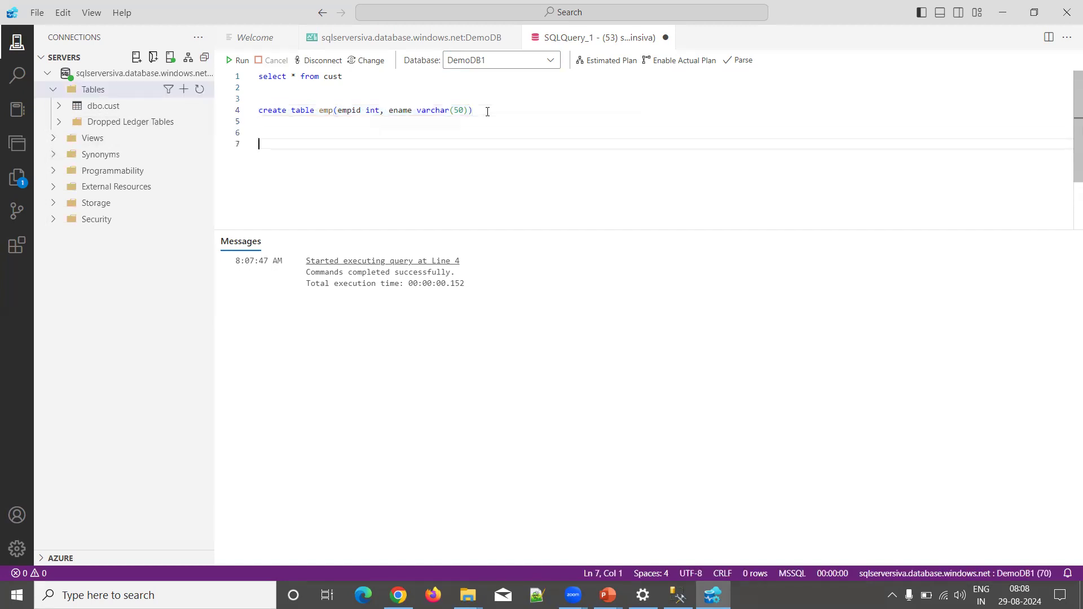
{"action": "type", "text": "inse"}
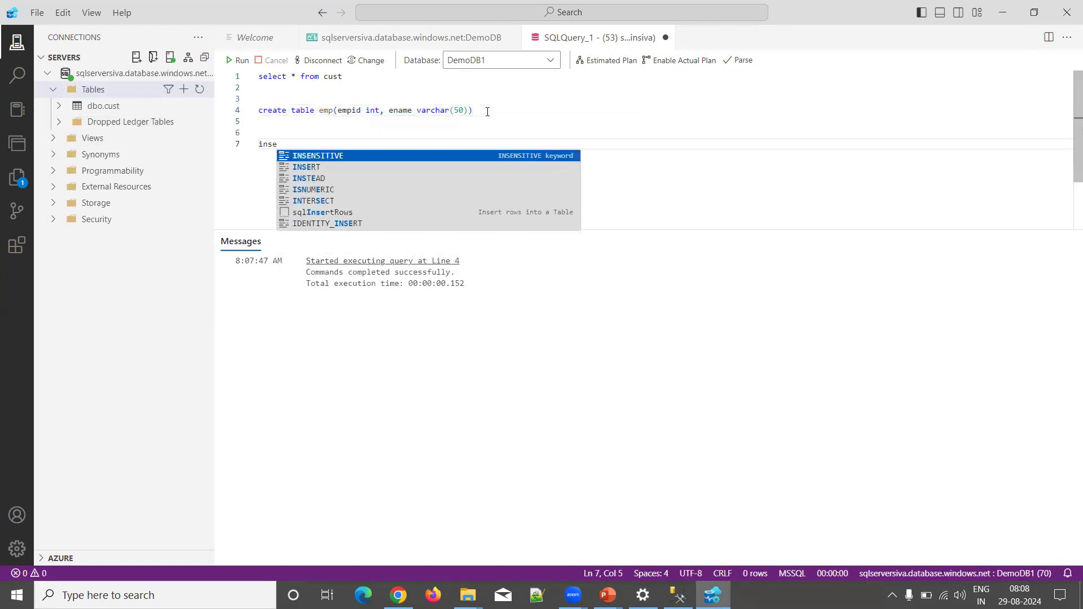
{"action": "type", "text": "rt into "}
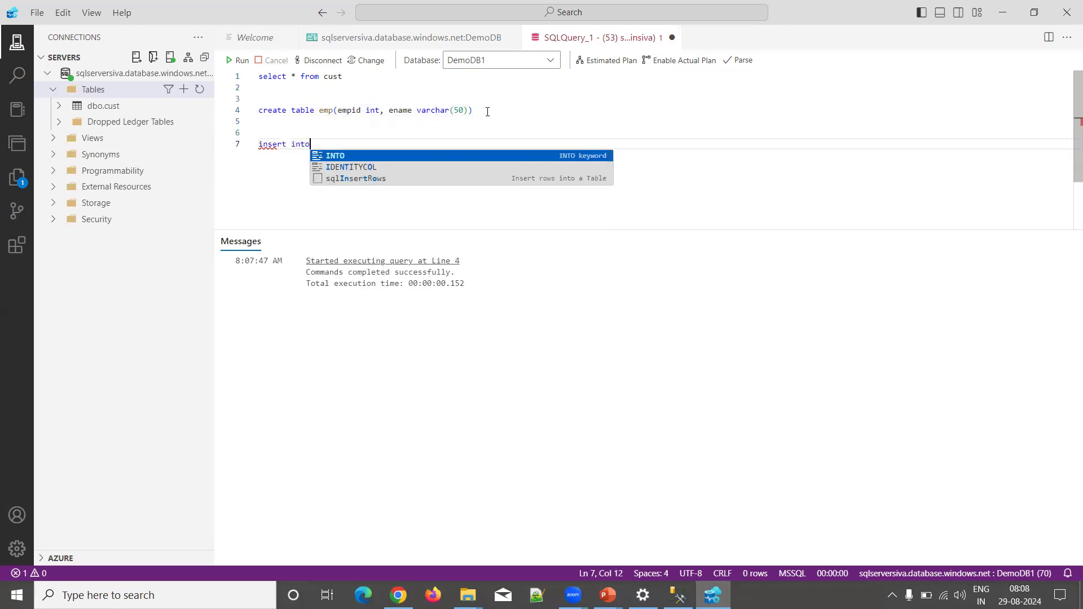
{"action": "type", "text": "emp"}
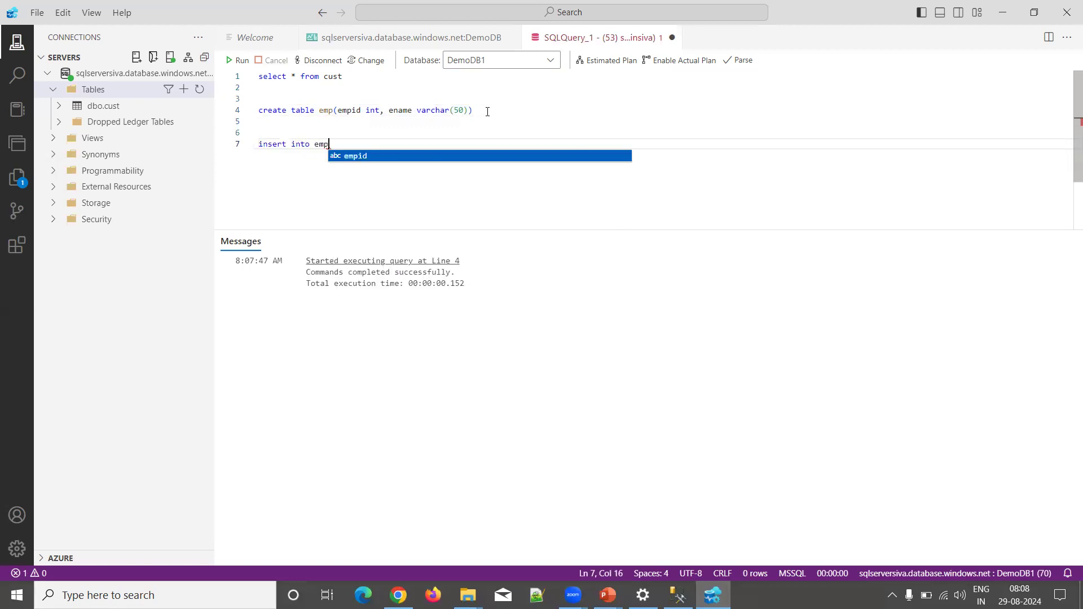
{"action": "type", "text": " values"}
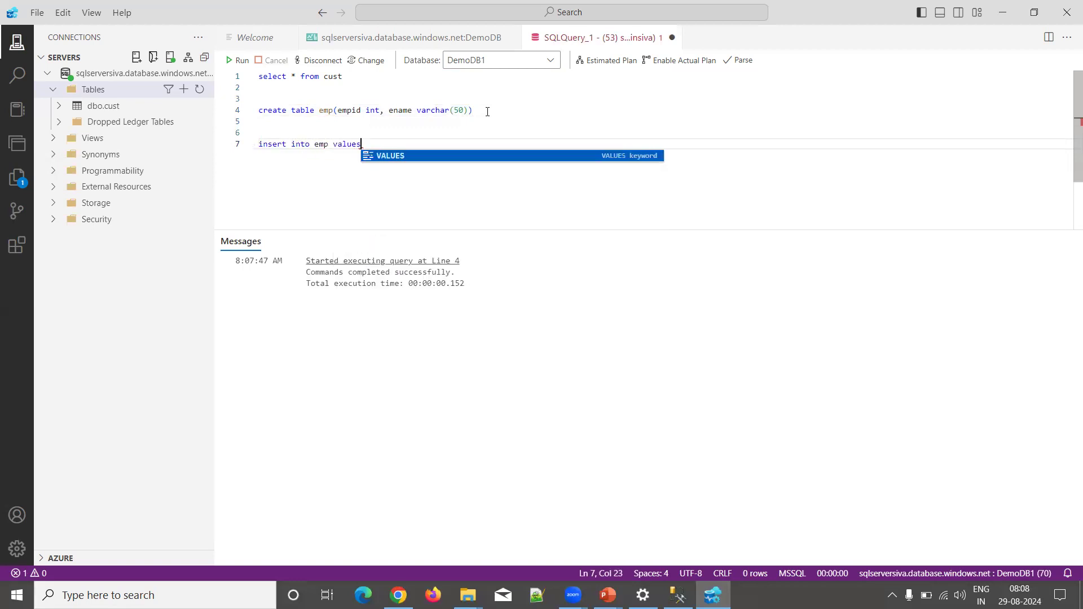
{"action": "type", "text": "(1'"}
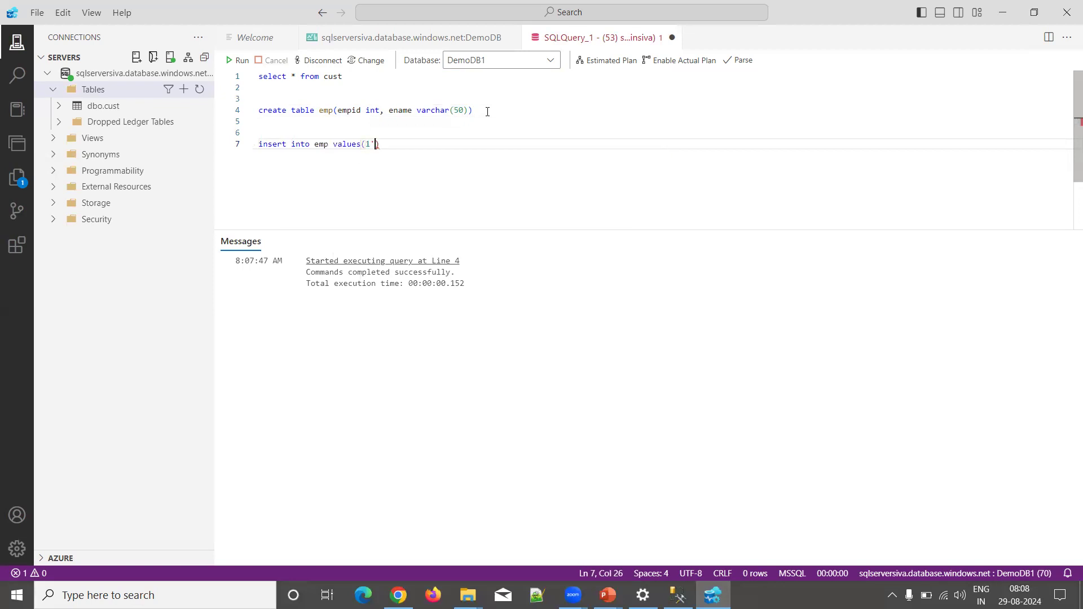
{"action": "type", "text": "'Siva"}
{"action": "key", "text": "End"}
{"action": "key", "text": "shift+Home"}
{"action": "key", "text": "ctrl+x"}
{"action": "key", "text": "Return"}
{"action": "key", "text": "ctrl+z"}
{"action": "key", "text": "ctrl+z"}
{"action": "key", "text": "F5"}
{"action": "key", "text": "End"}
Step: Run select * from cust on line 9, which fails with Invalid object name 'cust'
{"action": "key", "text": "Return"}
{"action": "key", "text": "Return"}
{"action": "type", "text": "select * form cust"}
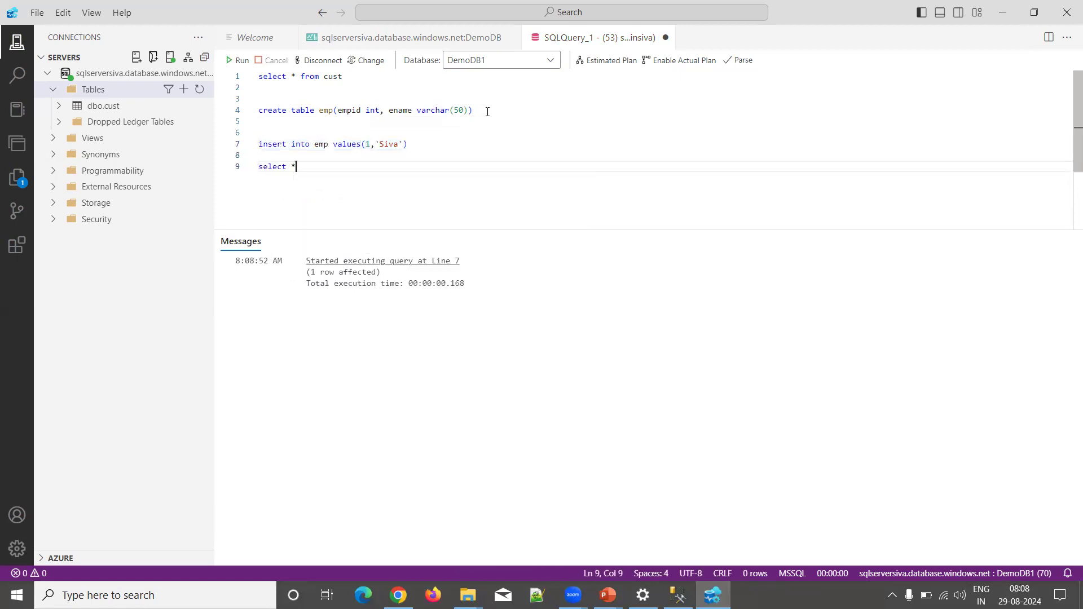
{"action": "key", "text": "BackSpace"}
{"action": "key", "text": "BackSpace"}
{"action": "key", "text": "BackSpace"}
{"action": "key", "text": "BackSpace"}
{"action": "key", "text": "BackSpace"}
{"action": "key", "text": "BackSpace"}
{"action": "key", "text": "BackSpace"}
{"action": "key", "text": "BackSpace"}
{"action": "type", "text": "rom cust"}
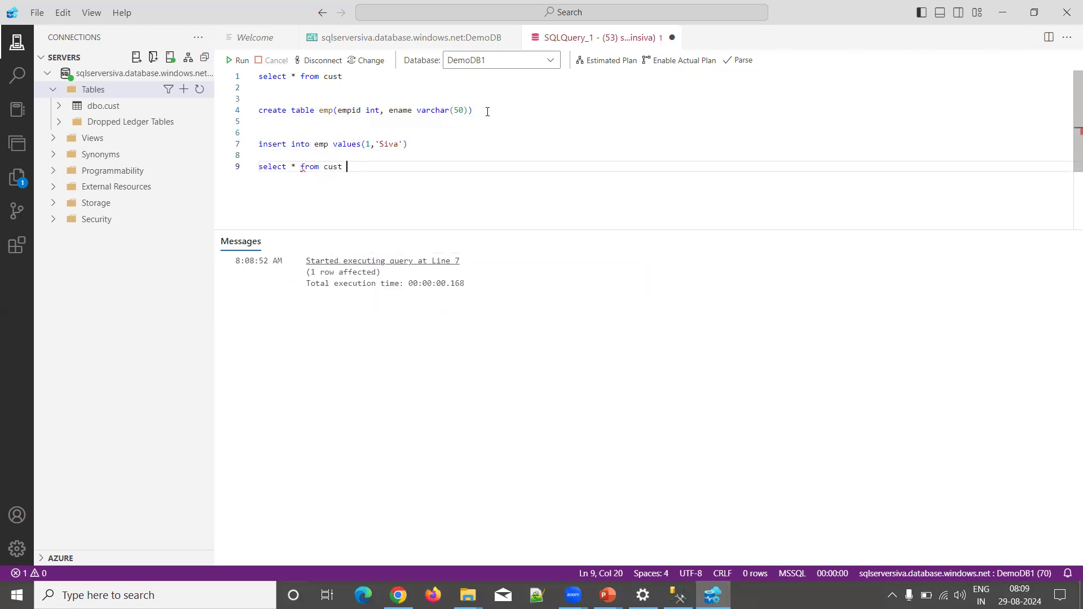
{"action": "key", "text": "shift+Home"}
{"action": "key", "text": "Return"}
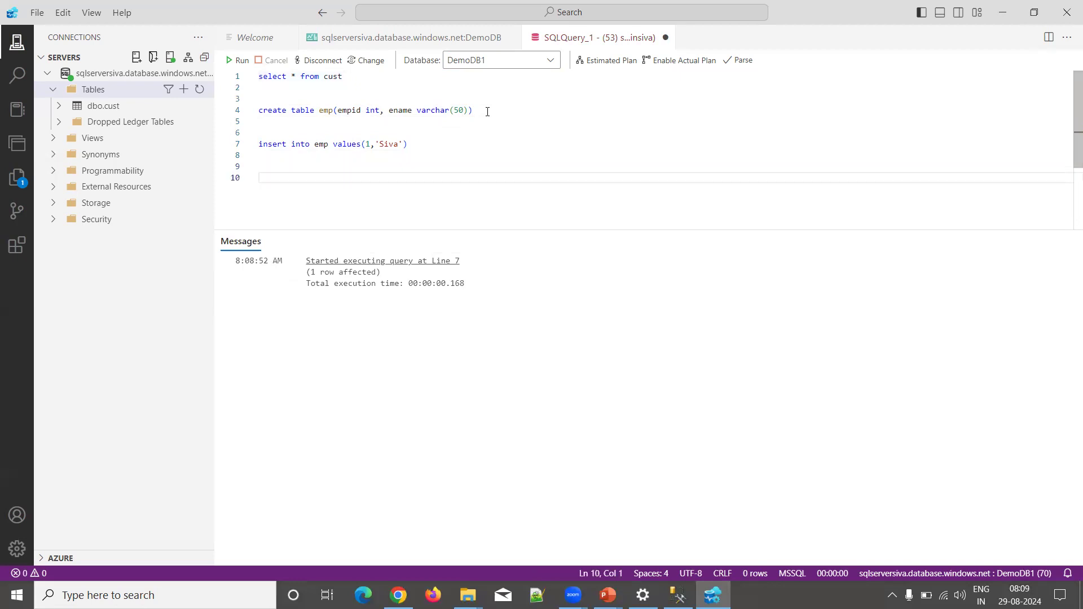
{"action": "key", "text": "ctrl+z"}
{"action": "key", "text": "F5"}
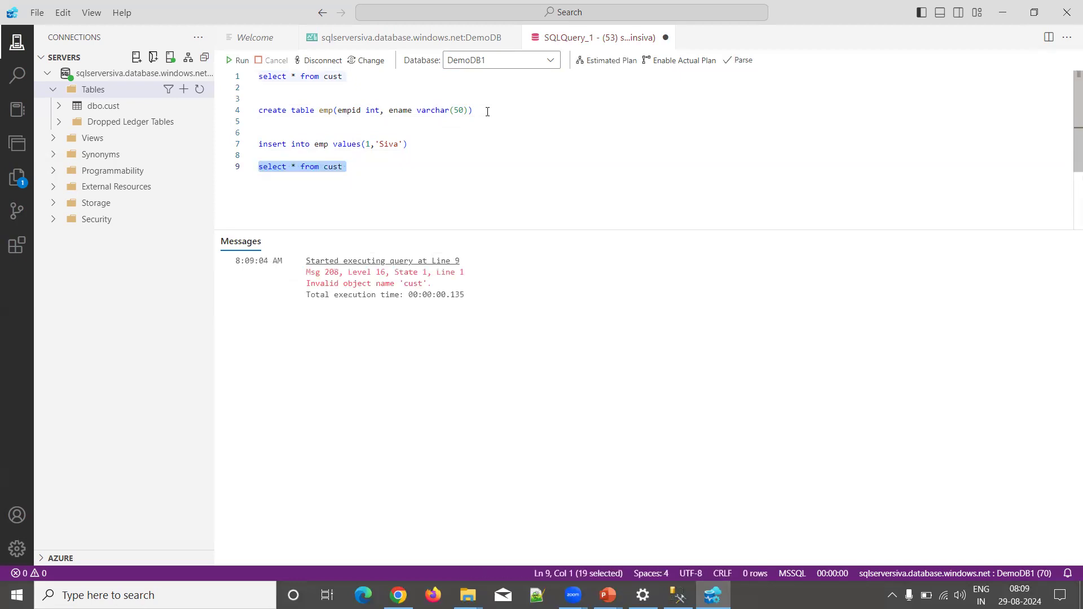
Step: Keep DemoDB1 as the database and run select * from emp, returning the empid 1 row
{"action": "left_click", "coordinate": [551, 62]}
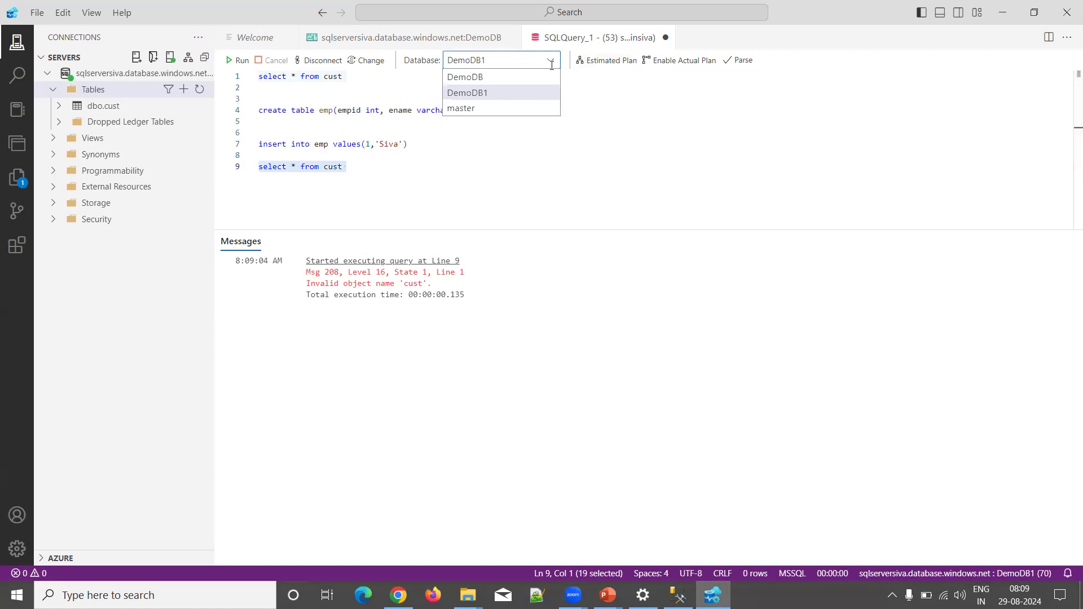
{"action": "left_click", "coordinate": [395, 182]}
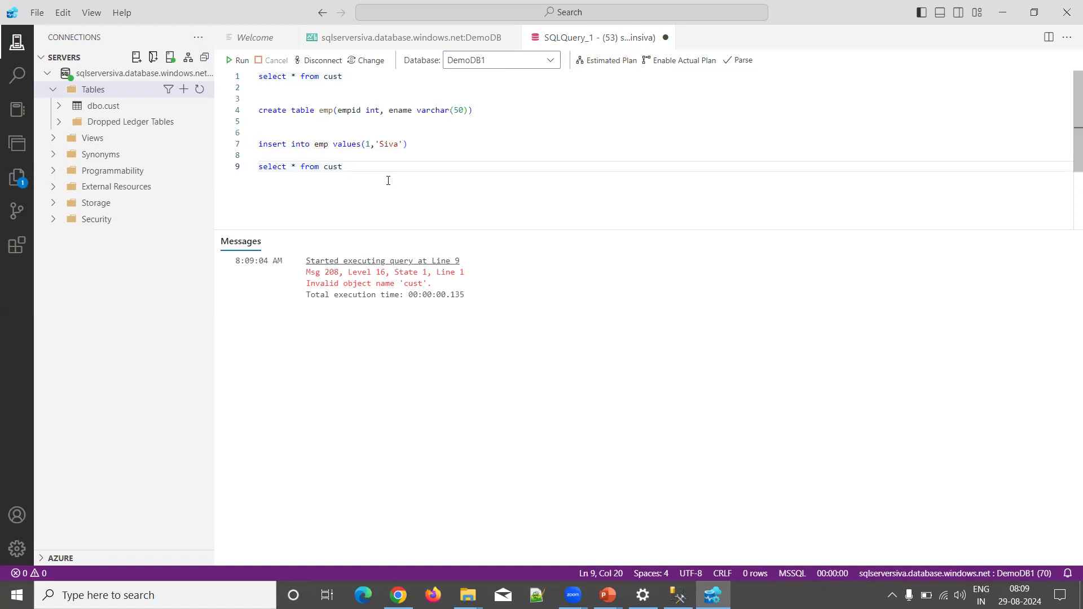
{"action": "key", "text": "BackSpace"}
{"action": "key", "text": "BackSpace"}
{"action": "key", "text": "BackSpace"}
{"action": "key", "text": "BackSpace"}
{"action": "type", "text": "emp"}
{"action": "key", "text": "shift+Home"}
{"action": "key", "text": "F5"}
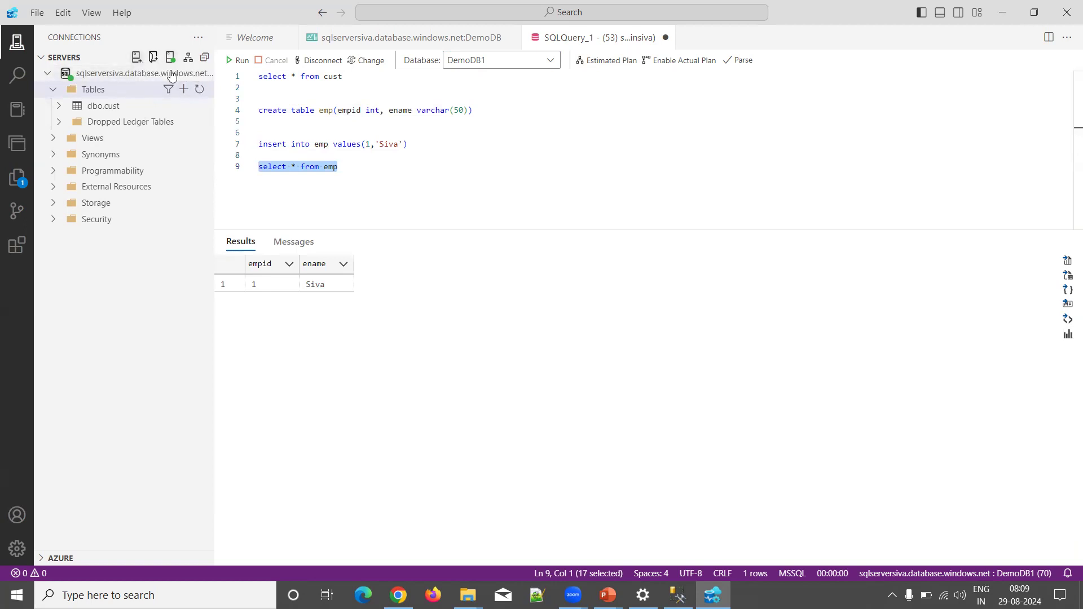
Step: Collapse and re-expand the Tables folder in the server tree
{"action": "left_click", "coordinate": [200, 73]}
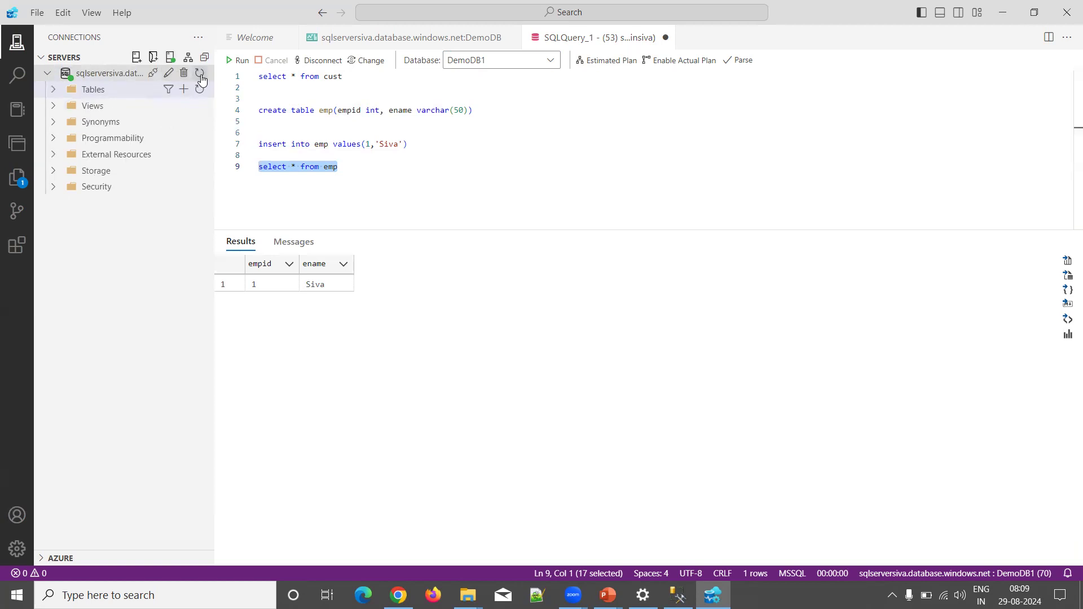
{"action": "left_click", "coordinate": [54, 90]}
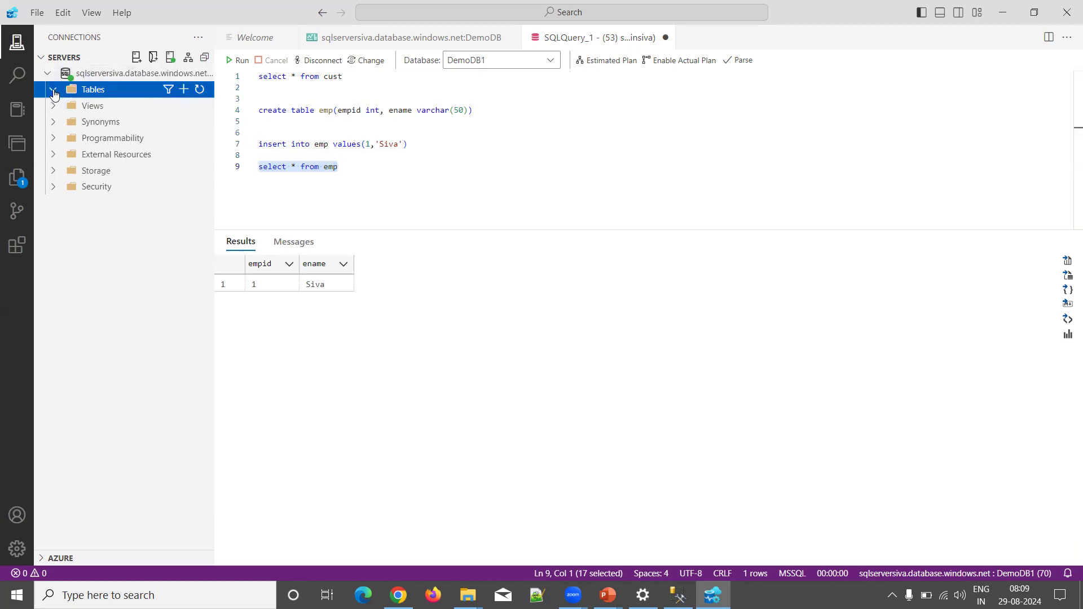
{"action": "left_click", "coordinate": [53, 90]}
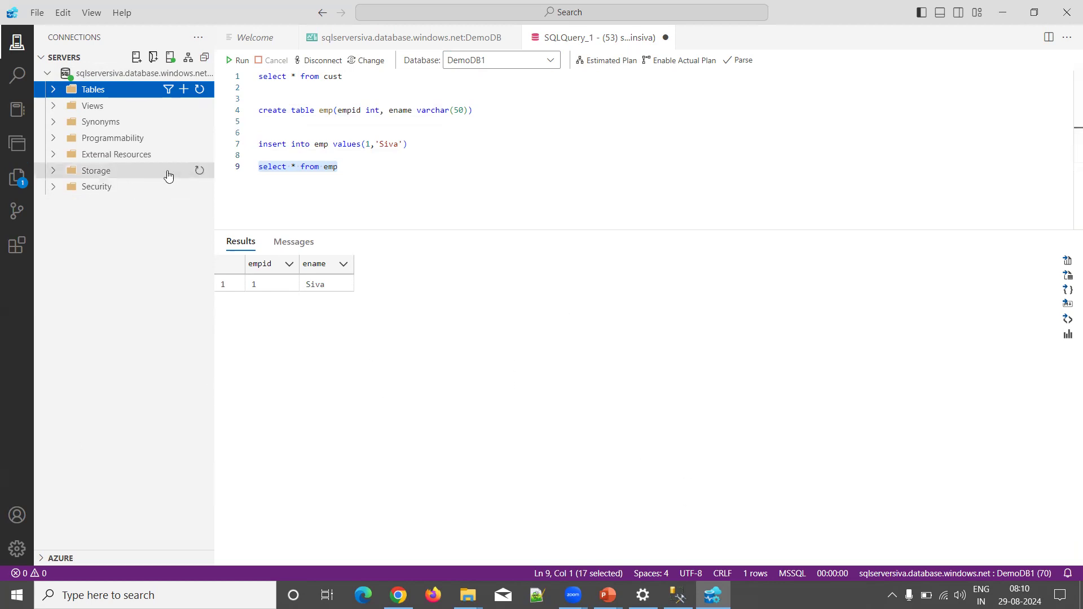
Step: Create a new connection to the Azure SQL server using the SQL login user name and password
{"action": "left_click", "coordinate": [136, 57]}
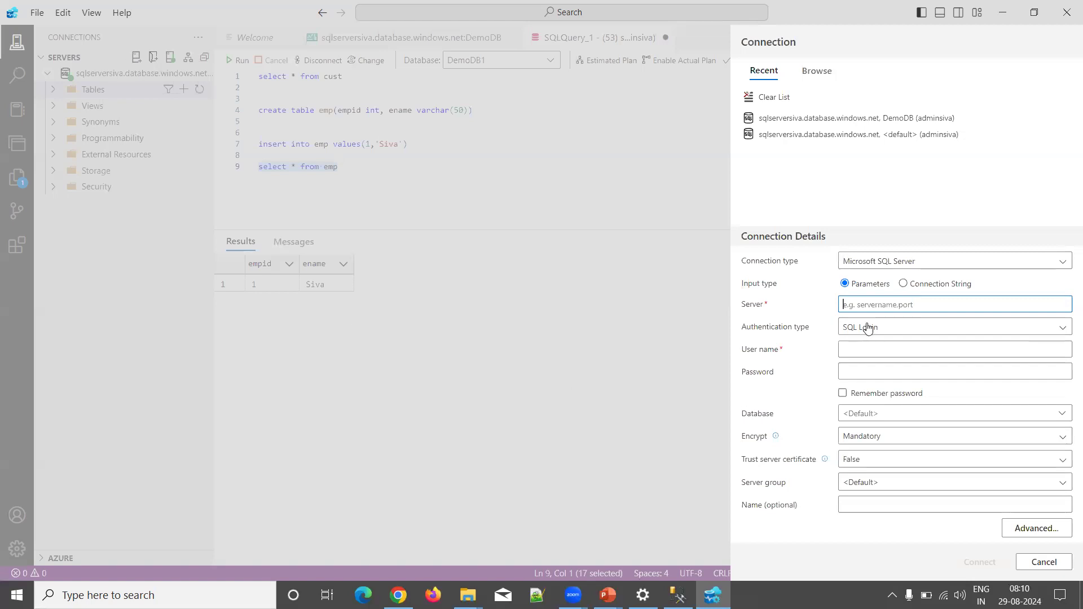
{"action": "key", "text": "ctrl+v"}
{"action": "left_click", "coordinate": [867, 350]}
{"action": "type", "text": "ad"}
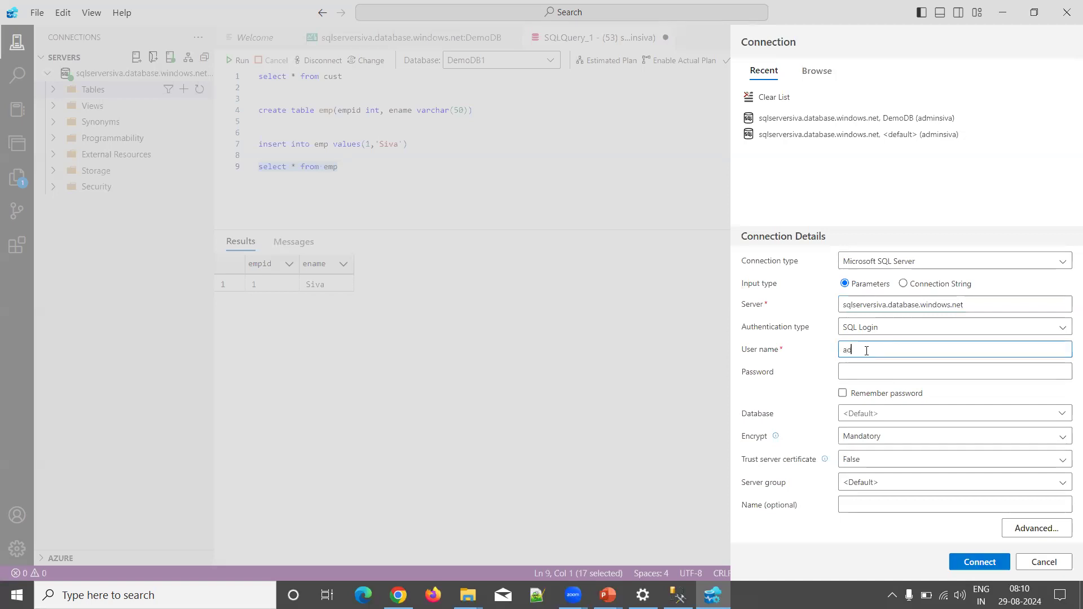
{"action": "type", "text": "minsiva"}
{"action": "left_click", "coordinate": [865, 374]}
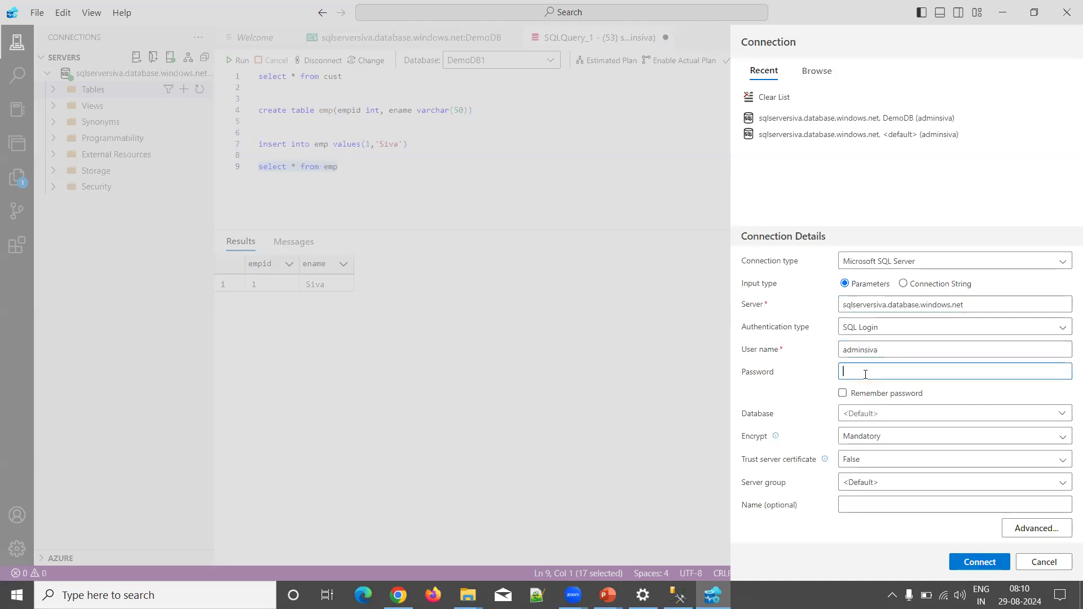
{"action": "type", "text": "••••••••••••"}
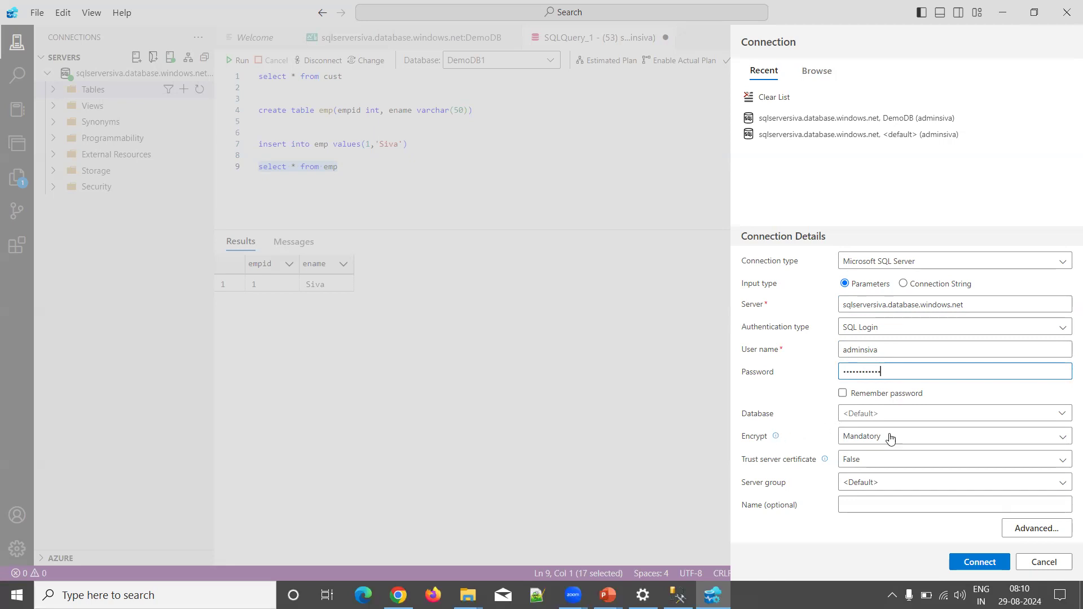
{"action": "left_click", "coordinate": [971, 558]}
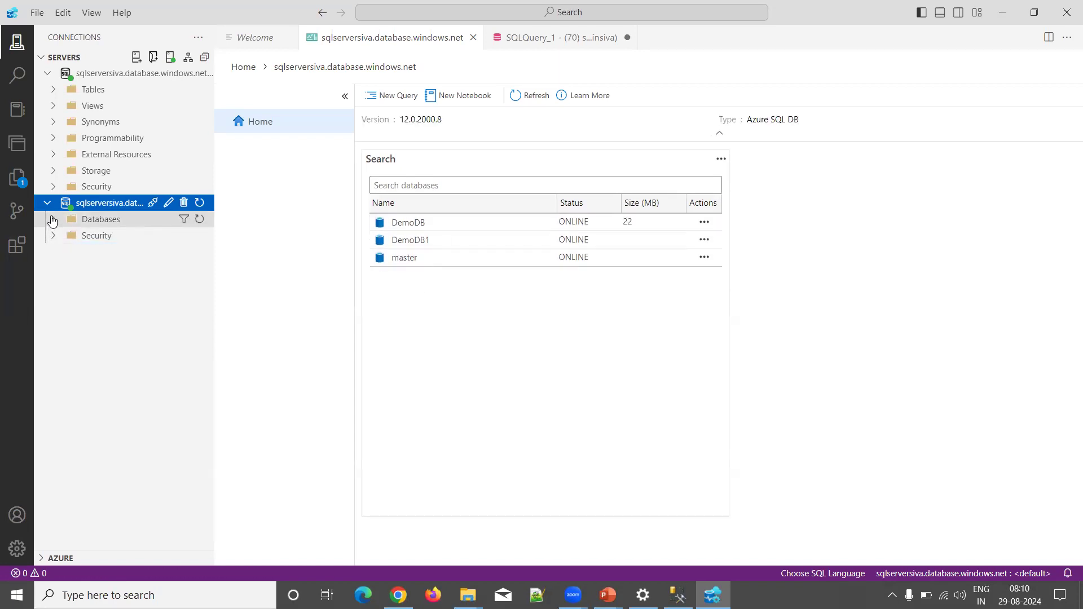
Step: Expand Databases and DemoDB under the new connection, revisiting the SQLQuery_1 emp results
{"action": "left_click", "coordinate": [54, 220]}
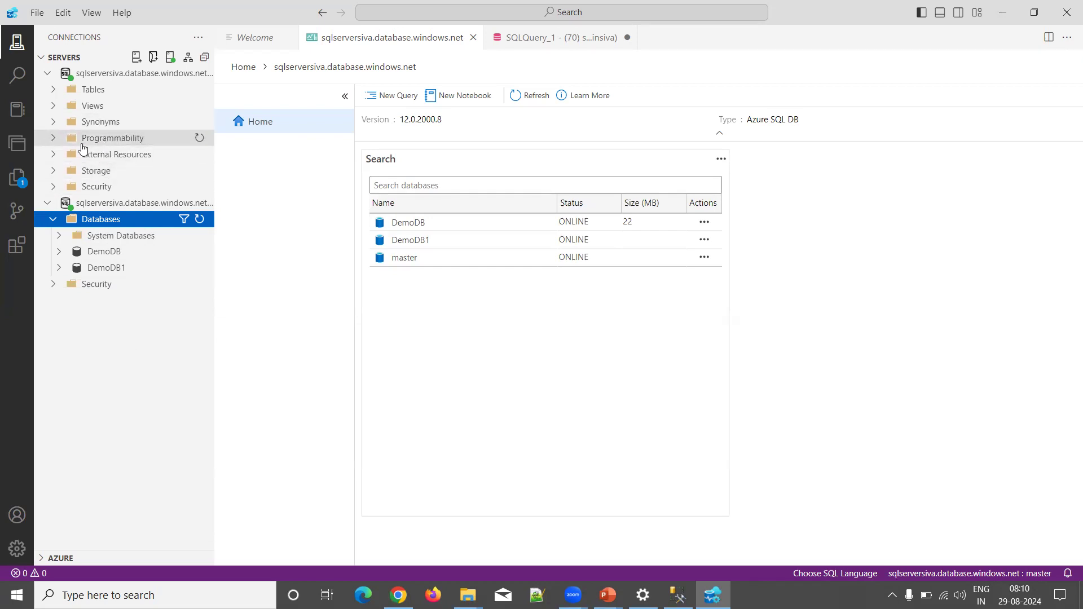
{"action": "left_click", "coordinate": [532, 40]}
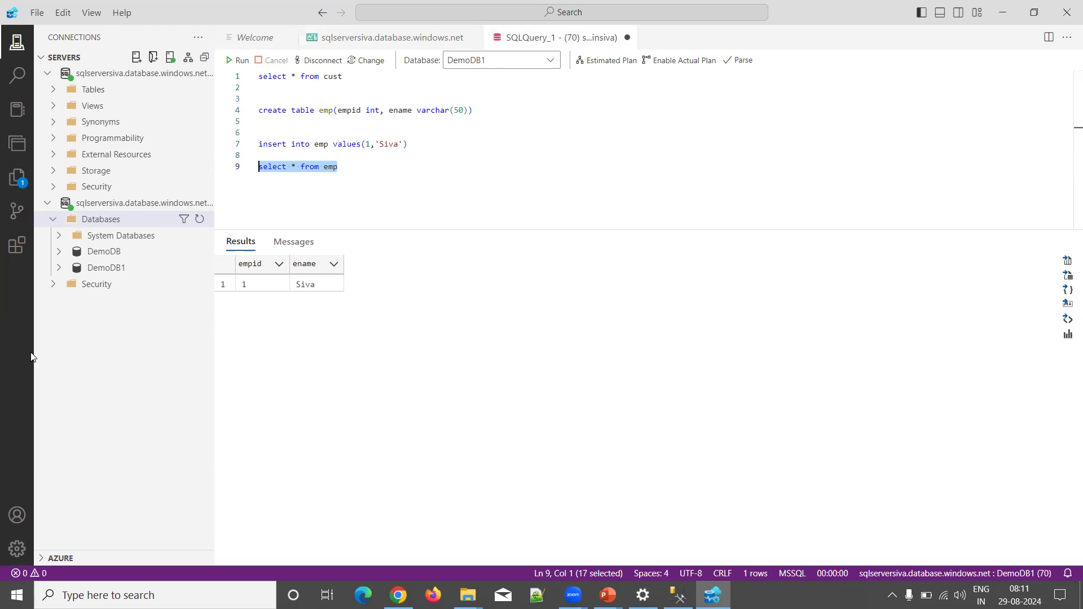
{"action": "left_click", "coordinate": [59, 252]}
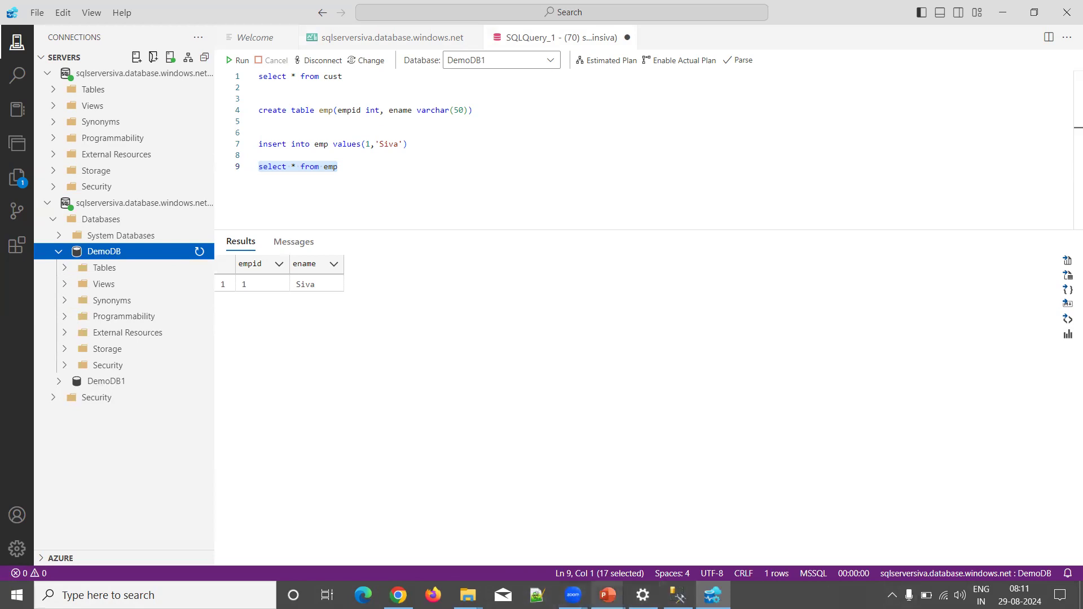
{"action": "left_click", "coordinate": [607, 595]}
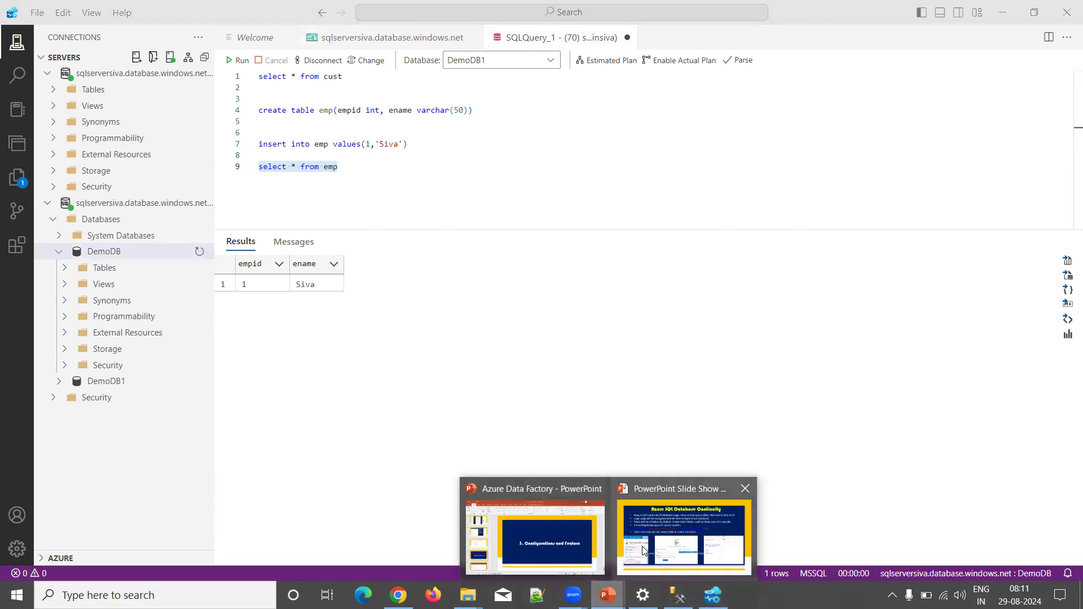
Step: Resume the PowerPoint slide show on the Azure SQL Database Continuity slide about creating MyTable2
{"action": "left_click", "coordinate": [622, 560]}
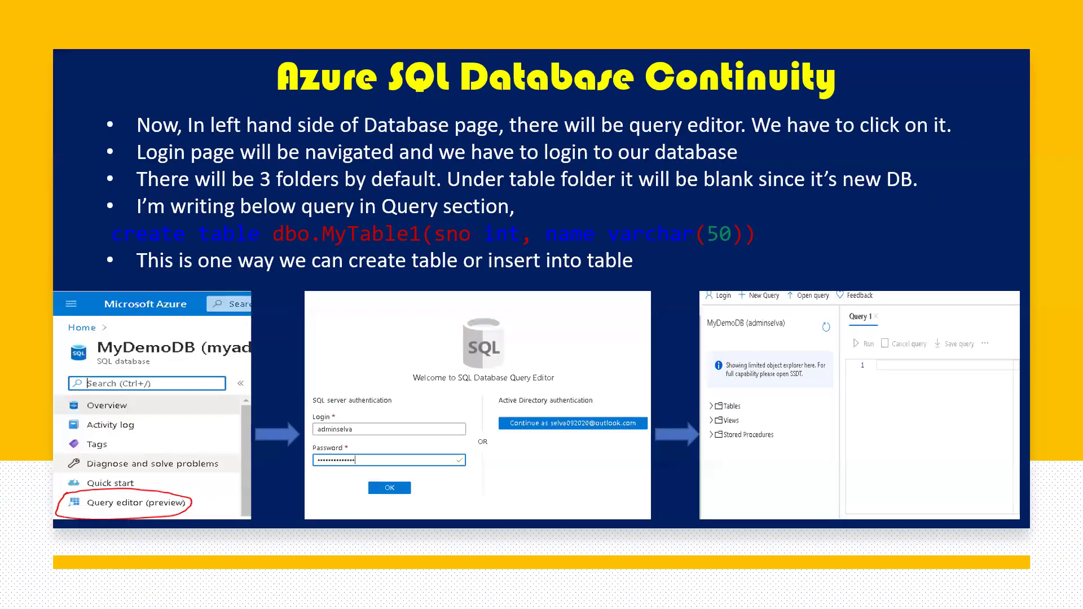
{"action": "left_click", "coordinate": [561, 340]}
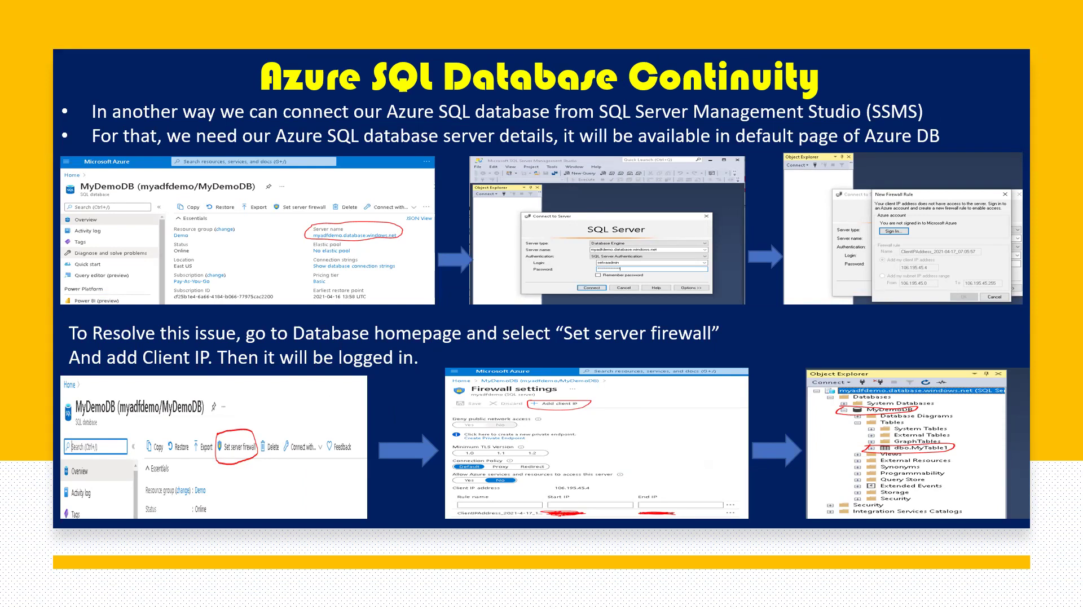
{"action": "key", "text": "Right"}
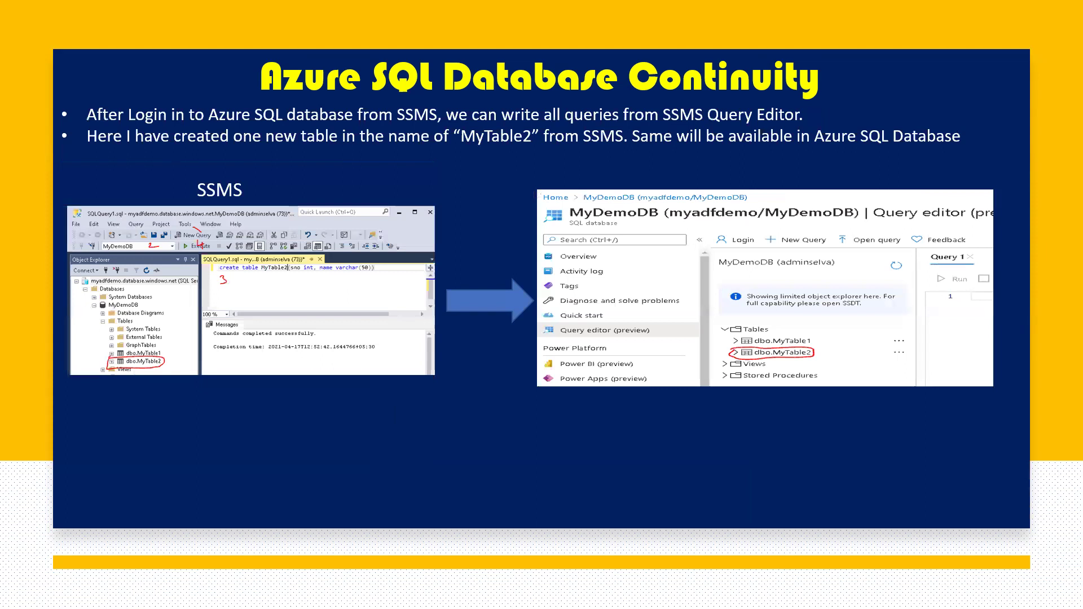
{"action": "key", "text": "Right"}
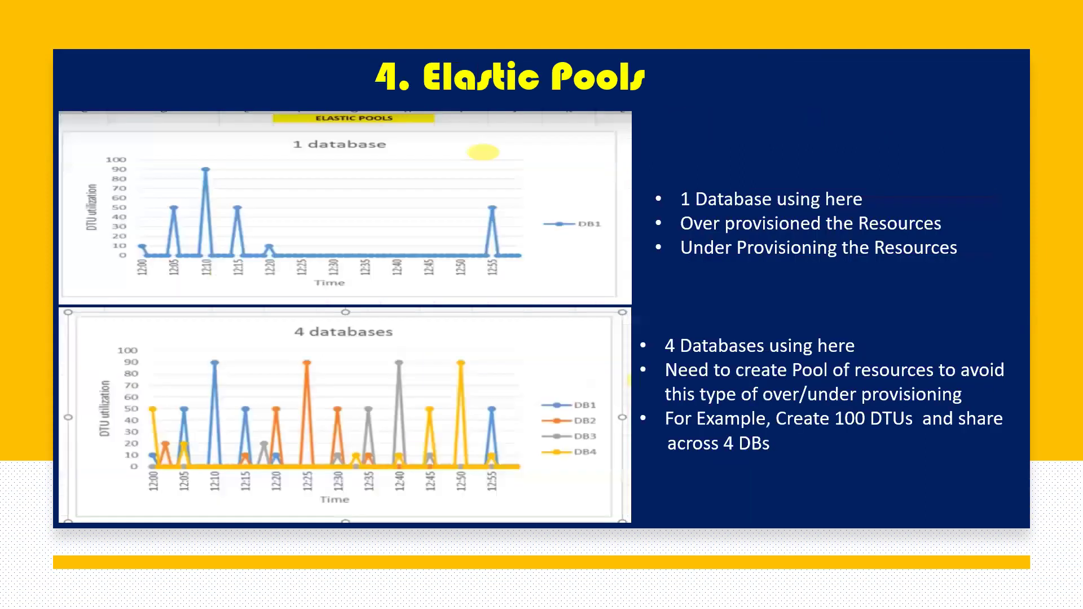
{"action": "key", "text": "Left"}
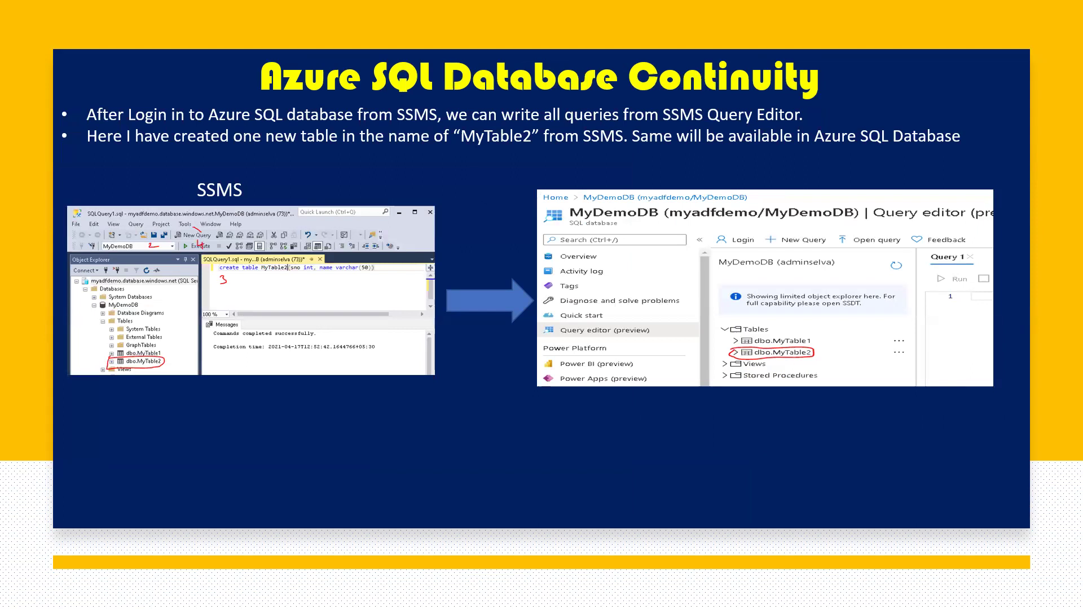